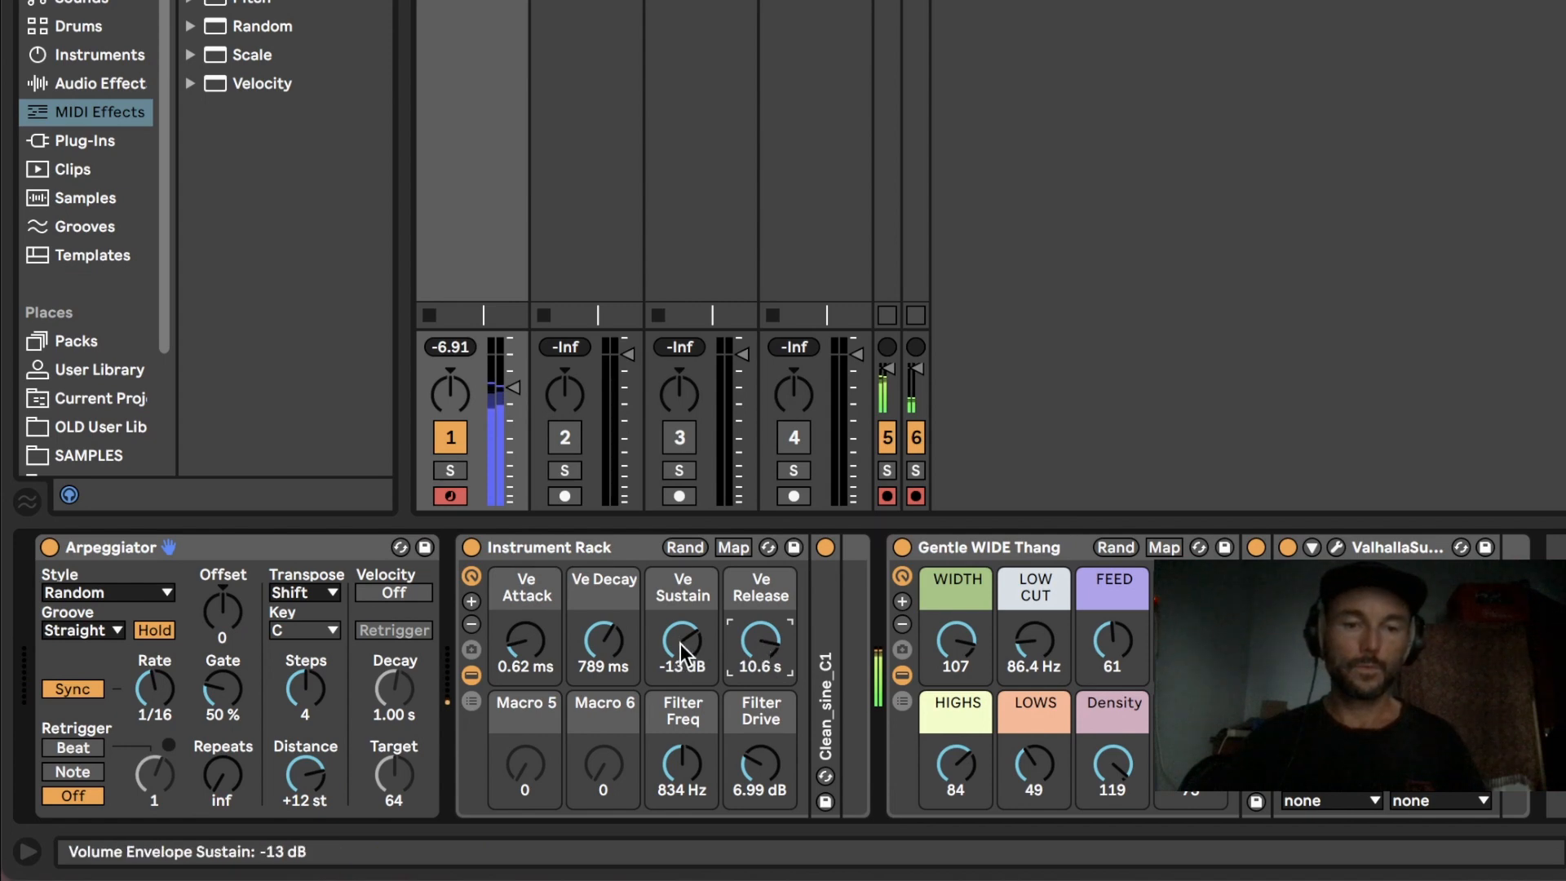
Step: Adjust the Instrument Rack macros: Ve Sustain to -15 dB, Ve Attack to 7.56 ms, and Filter Freq slightly lower
drag(680, 643, 681, 647)
click(527, 641)
drag(526, 641, 526, 624)
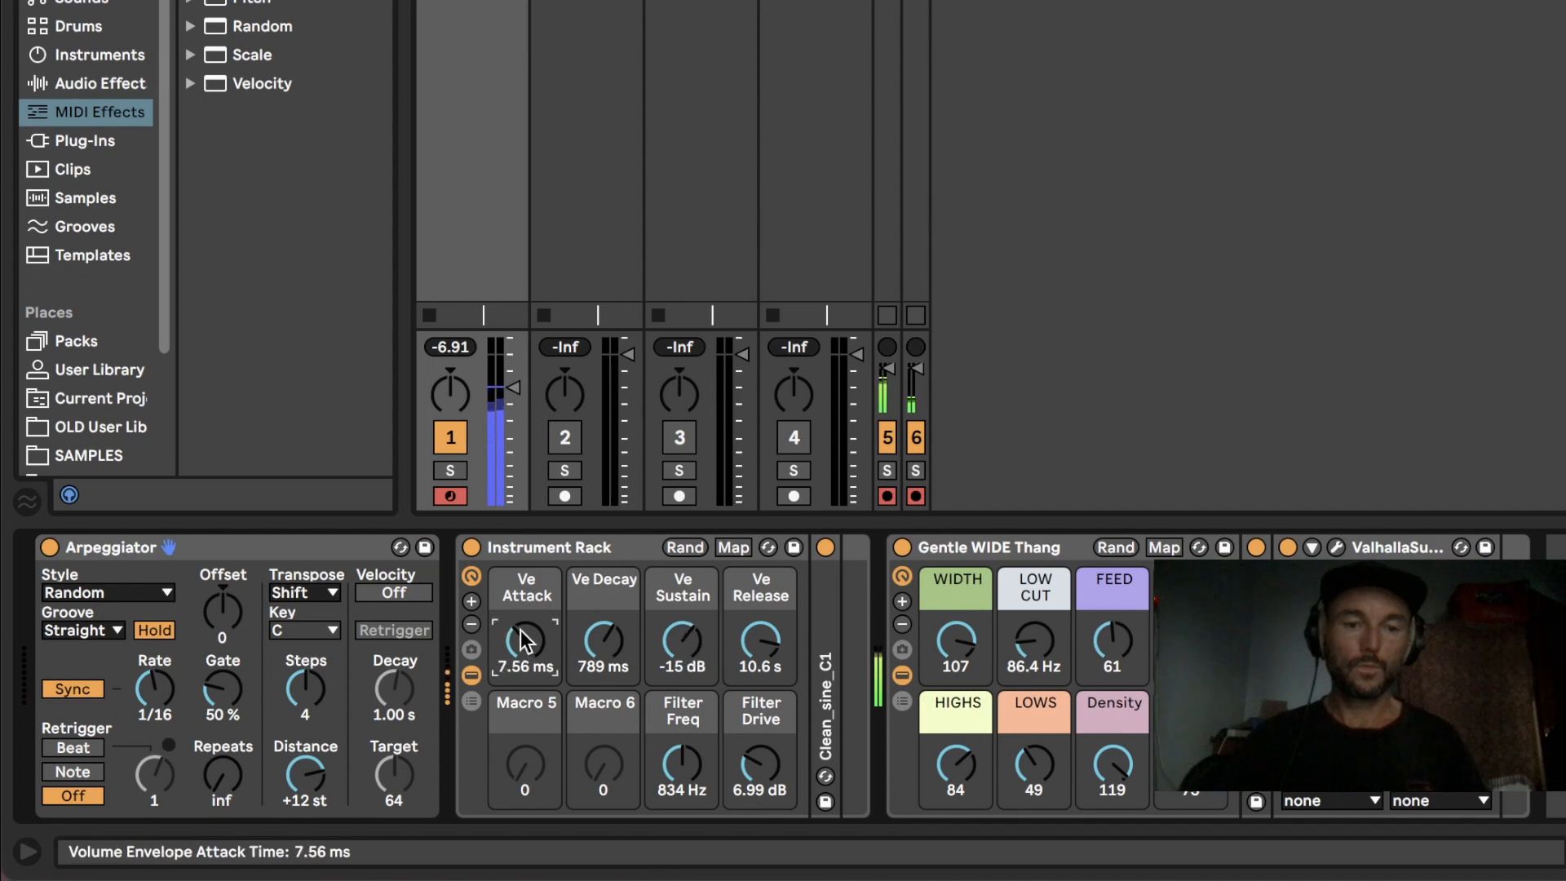
drag(708, 759, 709, 767)
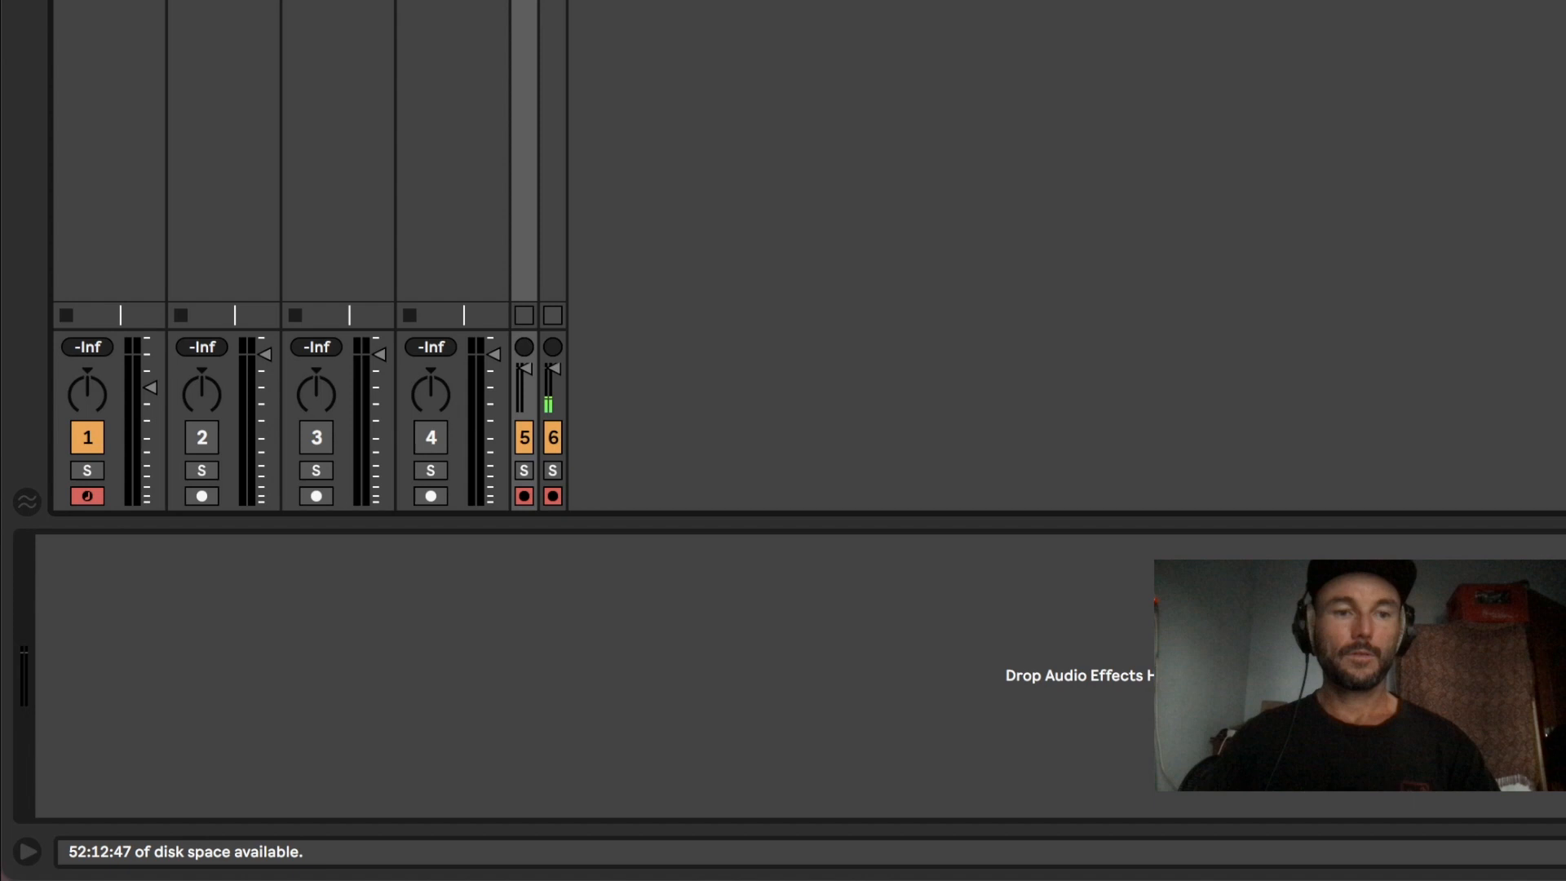
Step: Show the browser and load the Clean_sine_C1 sample into the empty Simpler on the SIMPLER track
click(109, 2)
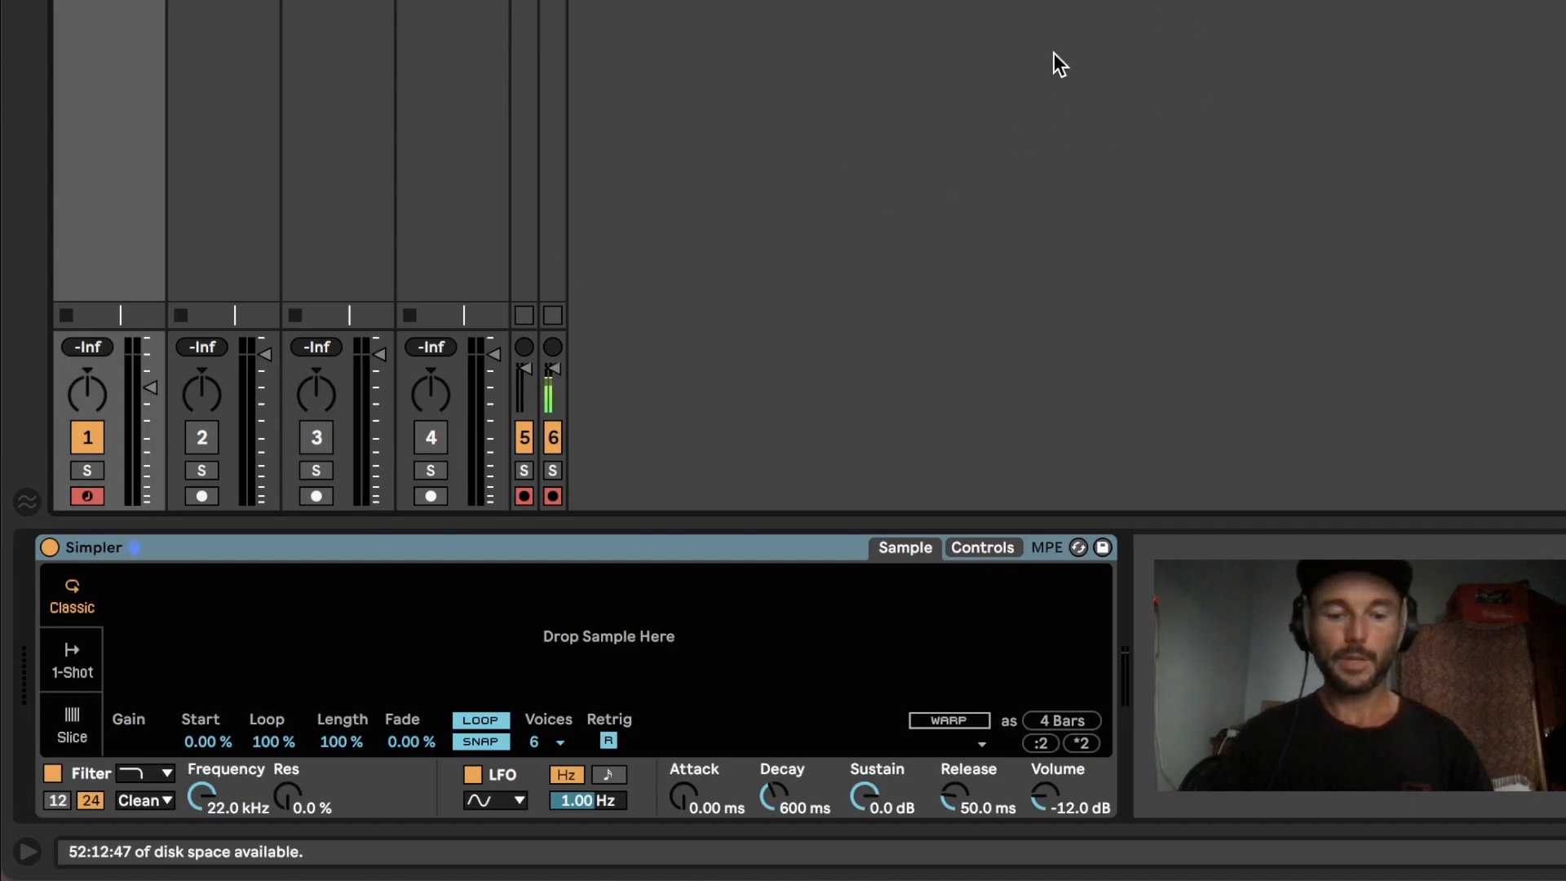
key(super+alt+b)
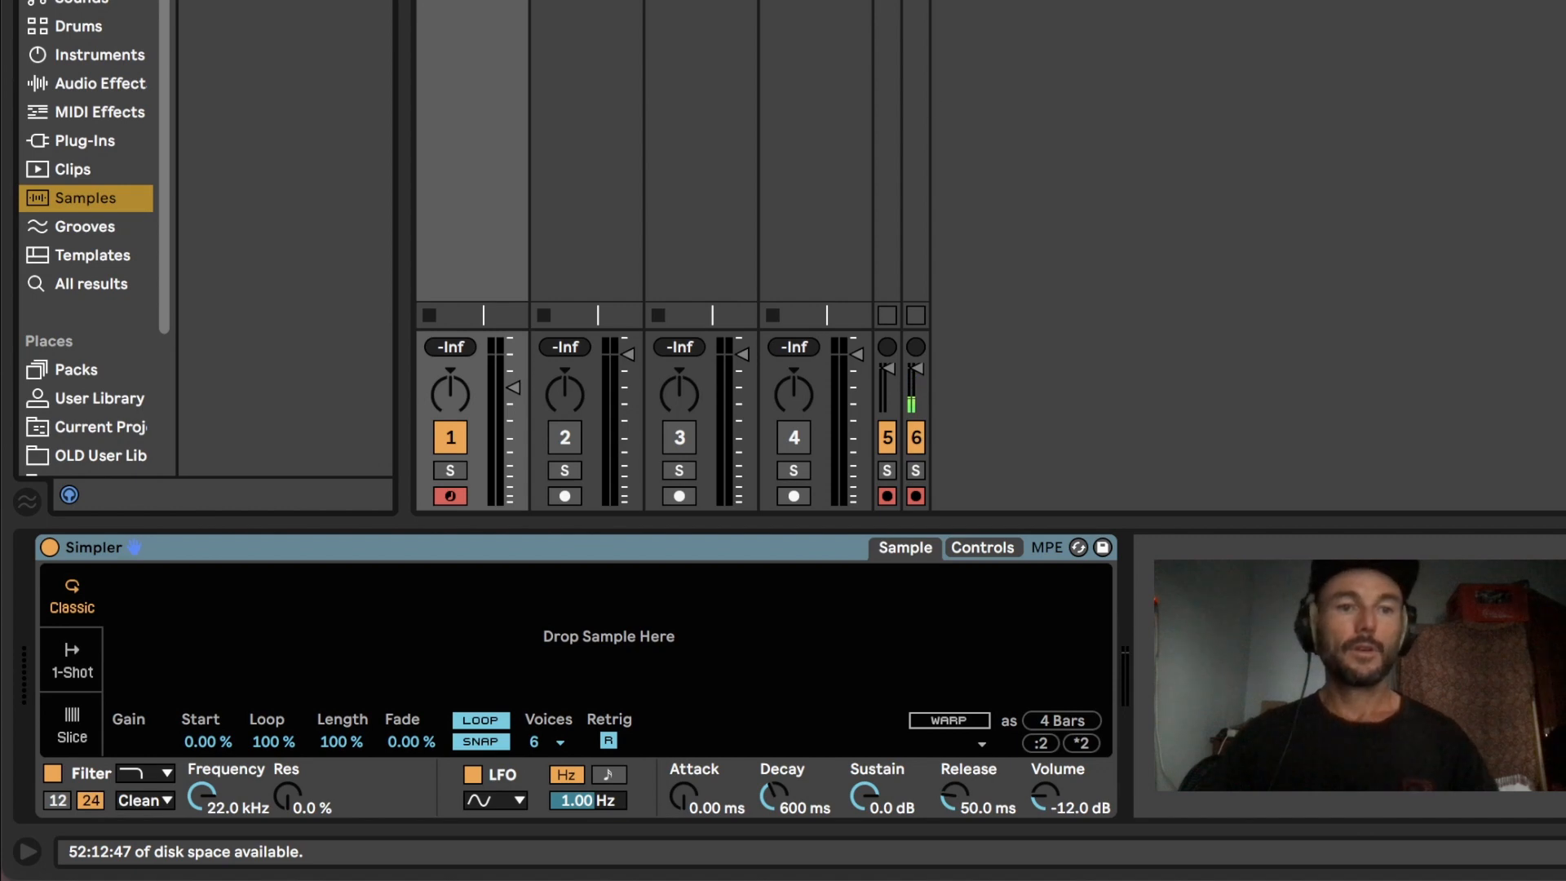
drag(465, 524, 471, 632)
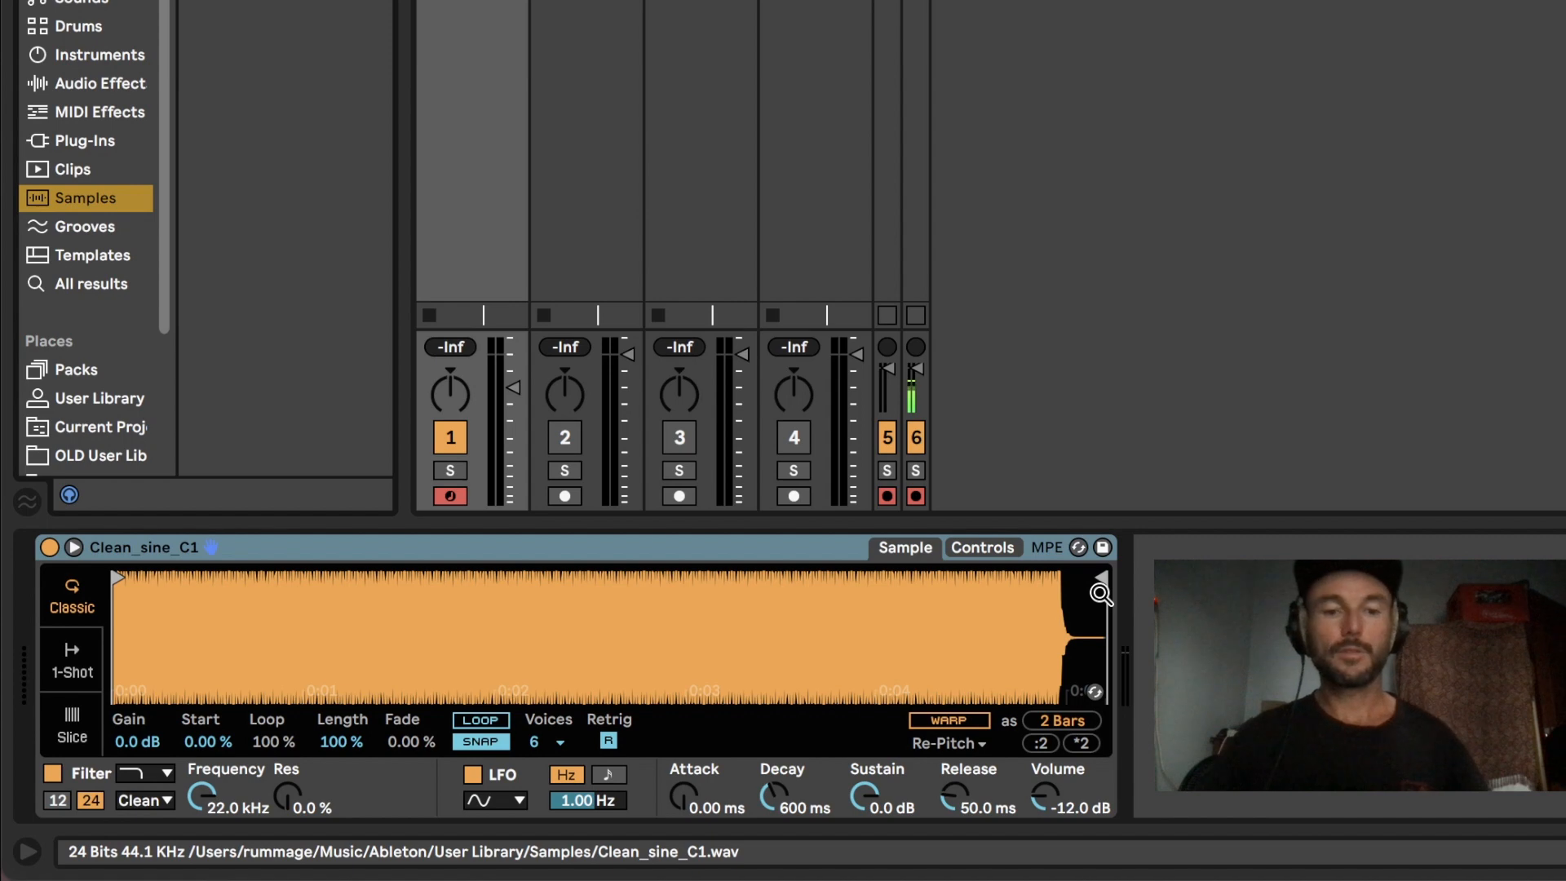
Step: Audition the sine sample by playing test notes, shifting the computer keyboard up one octave
mouse_move(1096, 579)
mouse_down()
mouse_move(1023, 587)
mouse_move(1124, 585)
mouse_up()
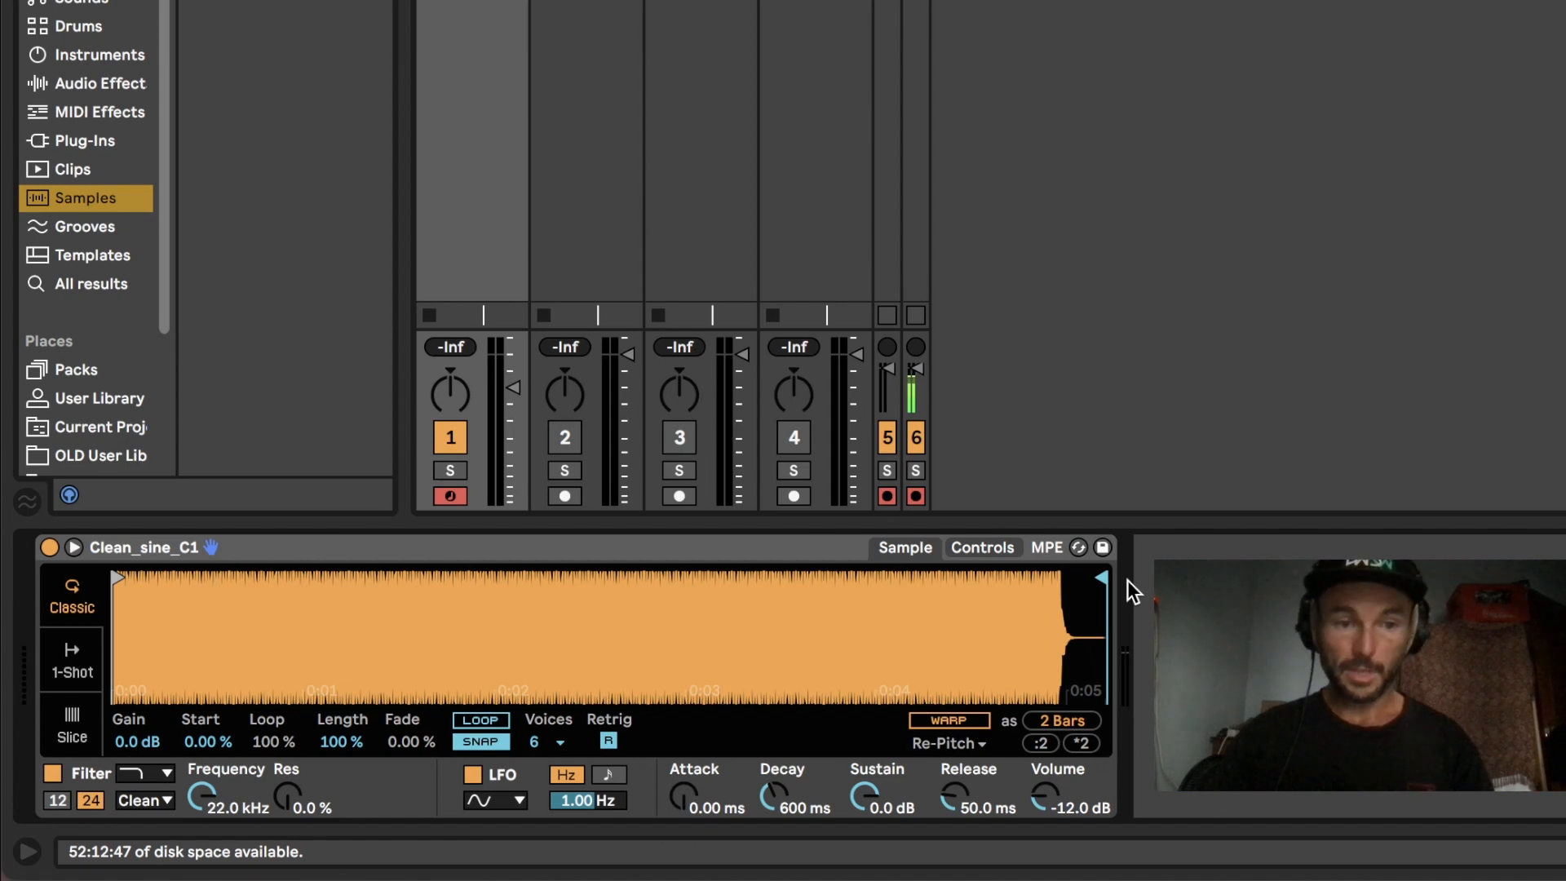
key(a)
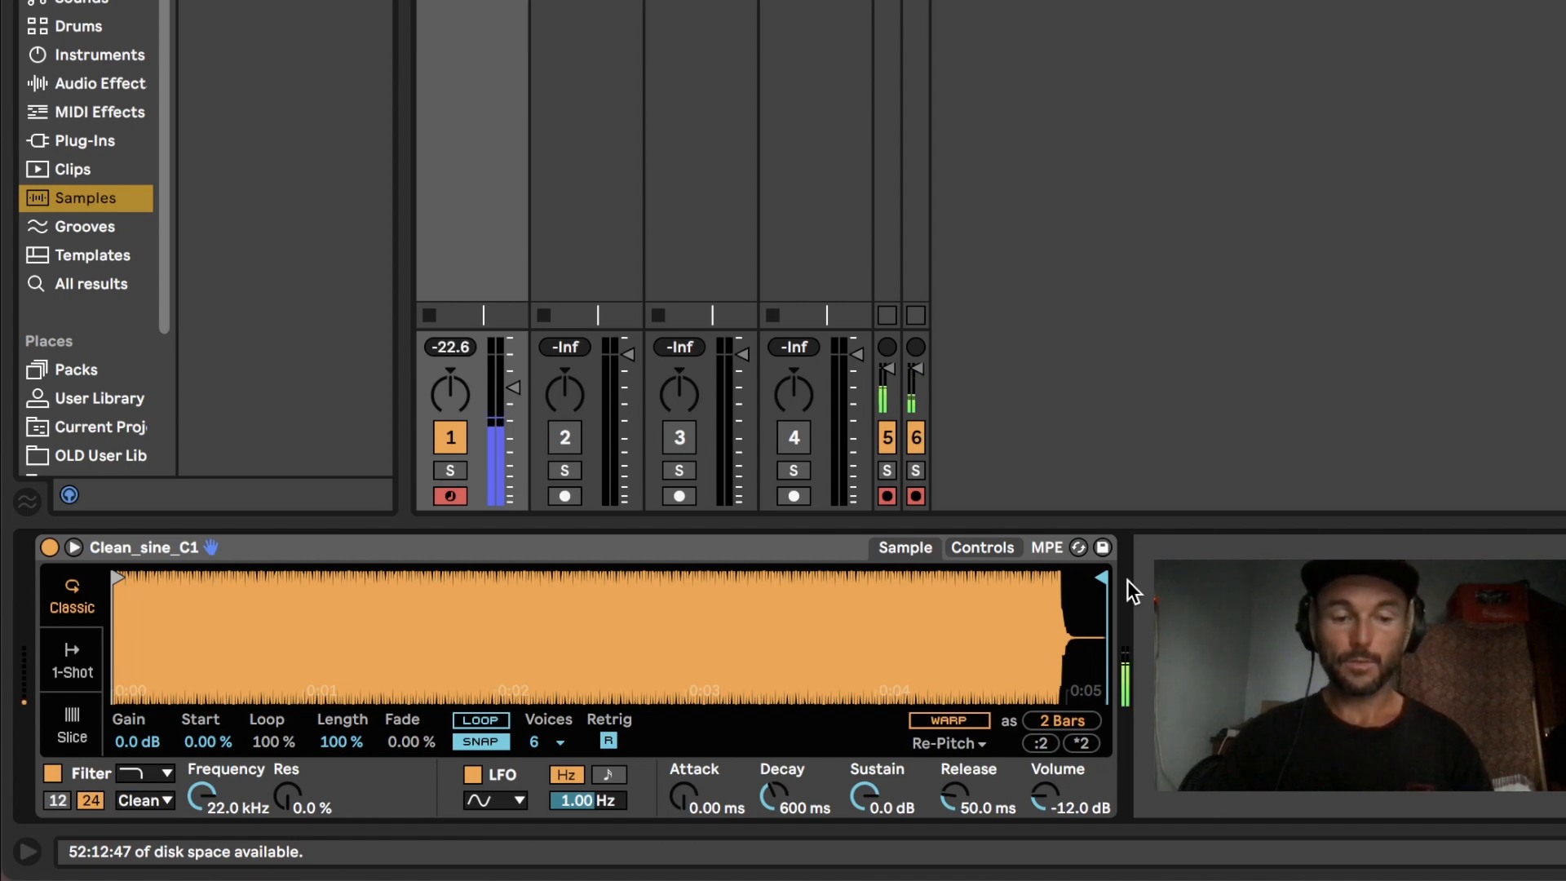
key(x)
key(a)
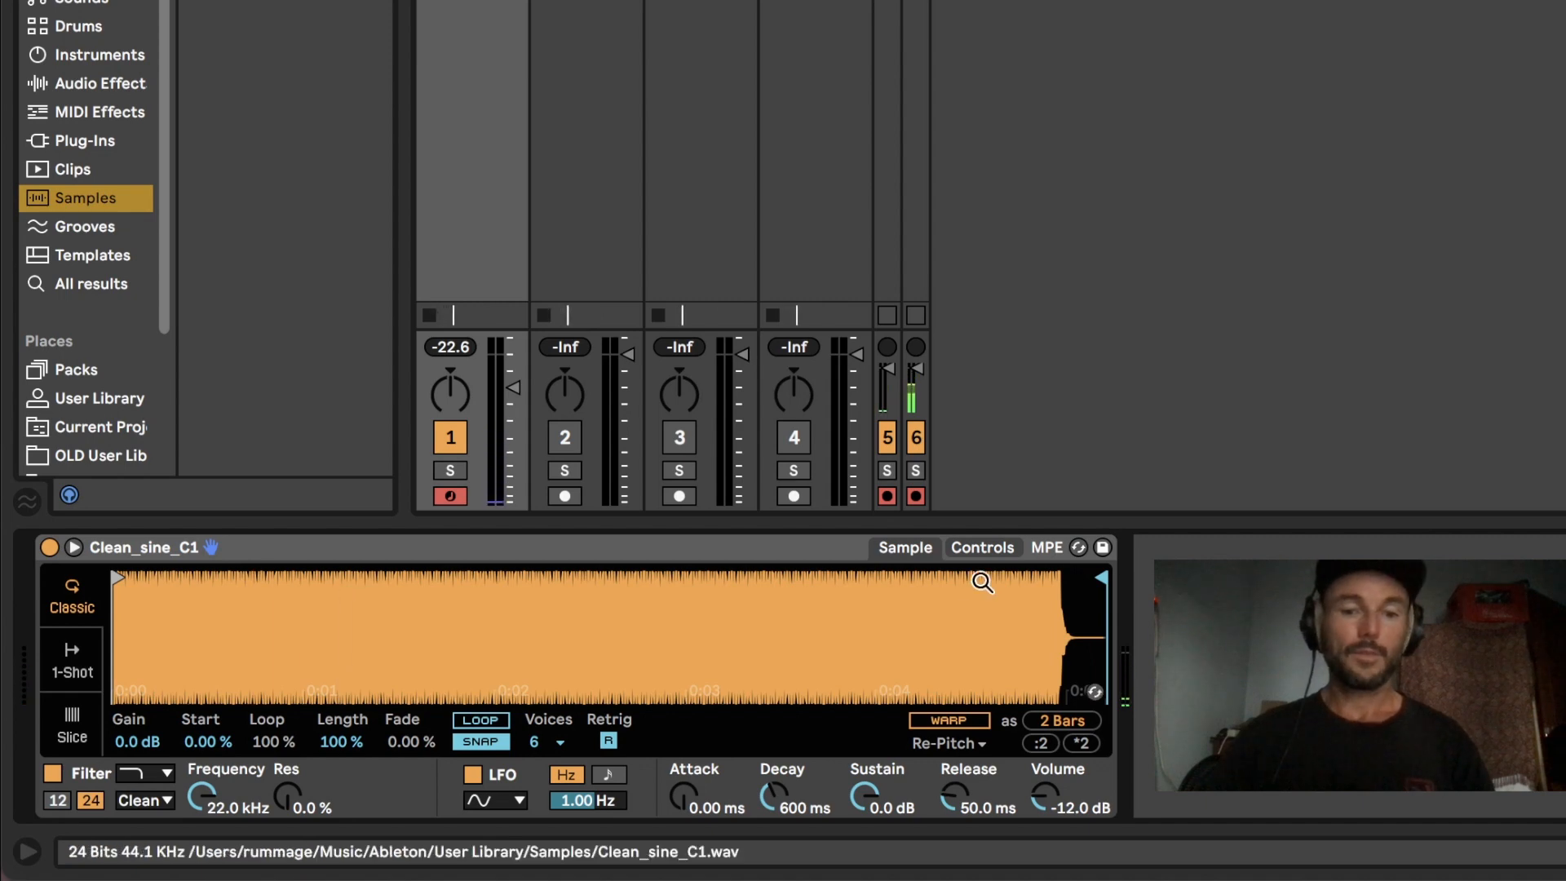
Step: Transpose the sine sample by +24 st in Simpler's controls
click(984, 549)
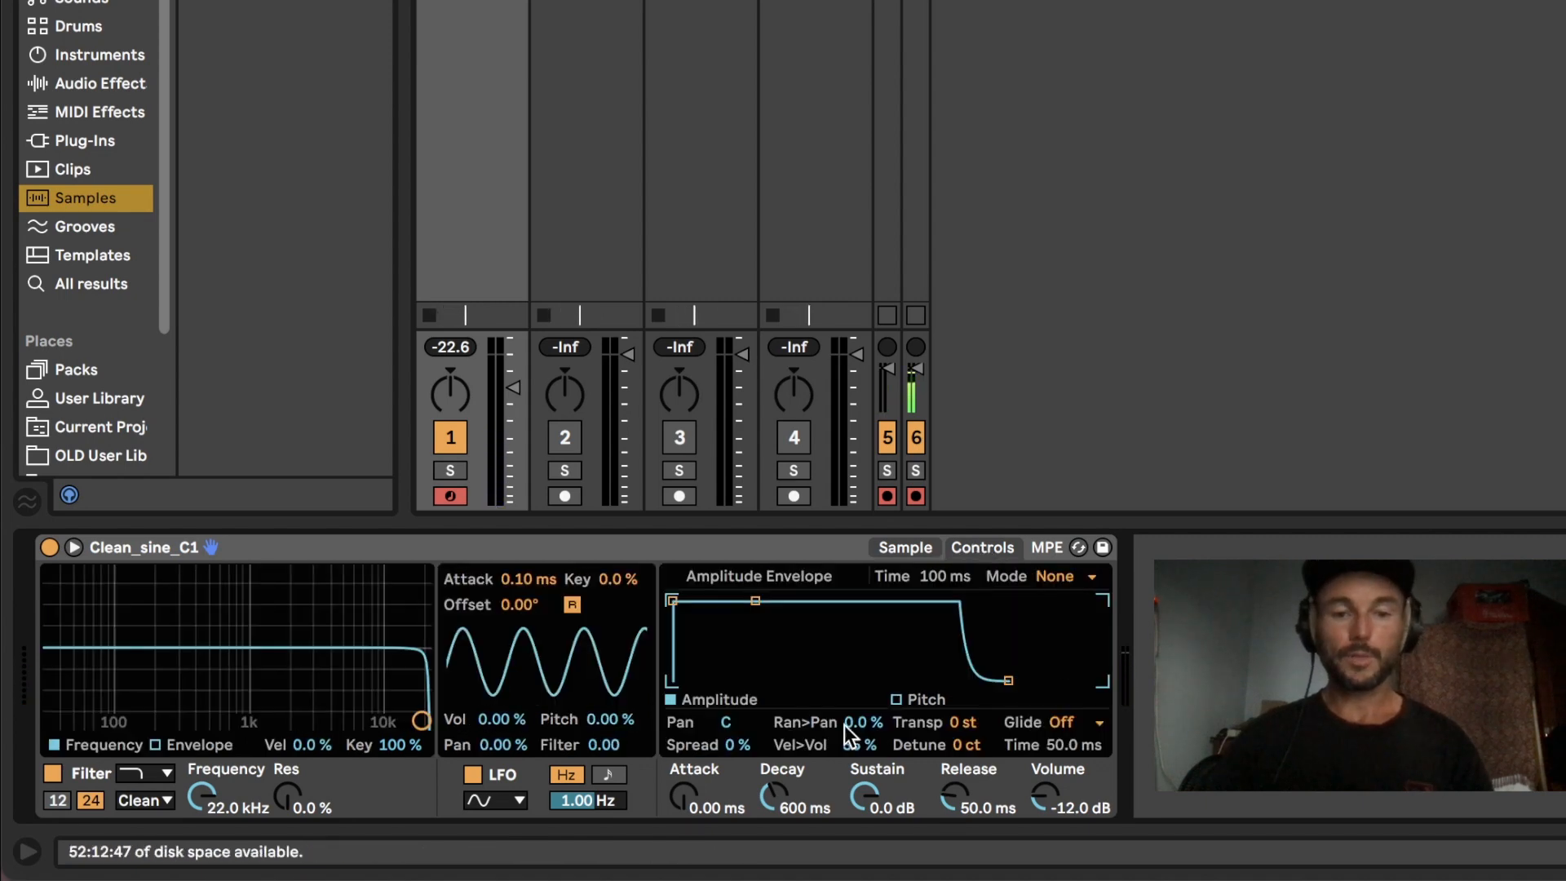
click(963, 724)
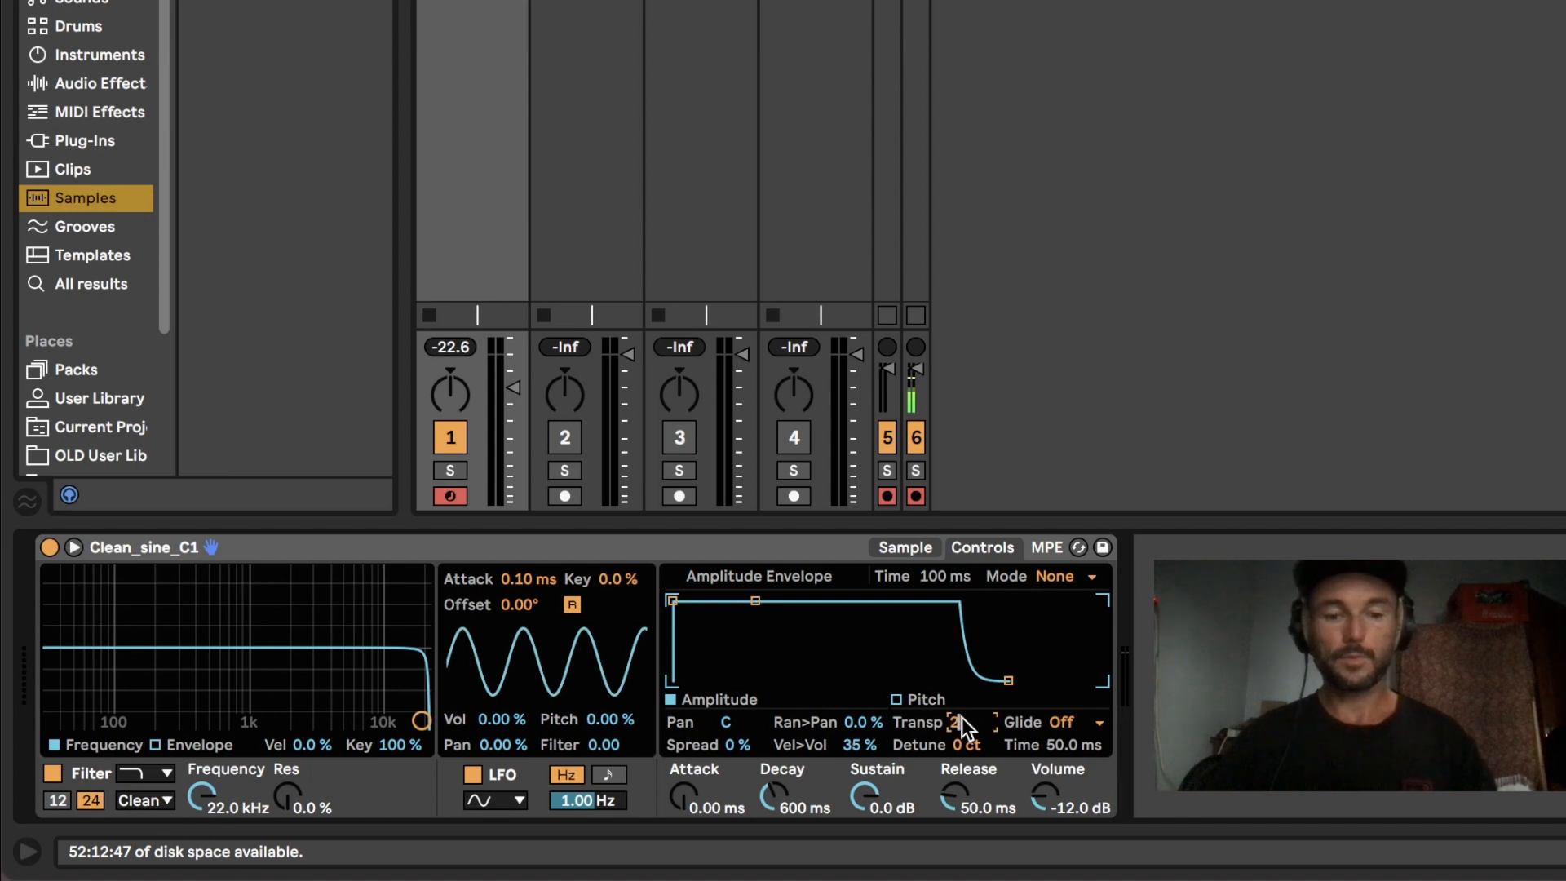
text(24 st)
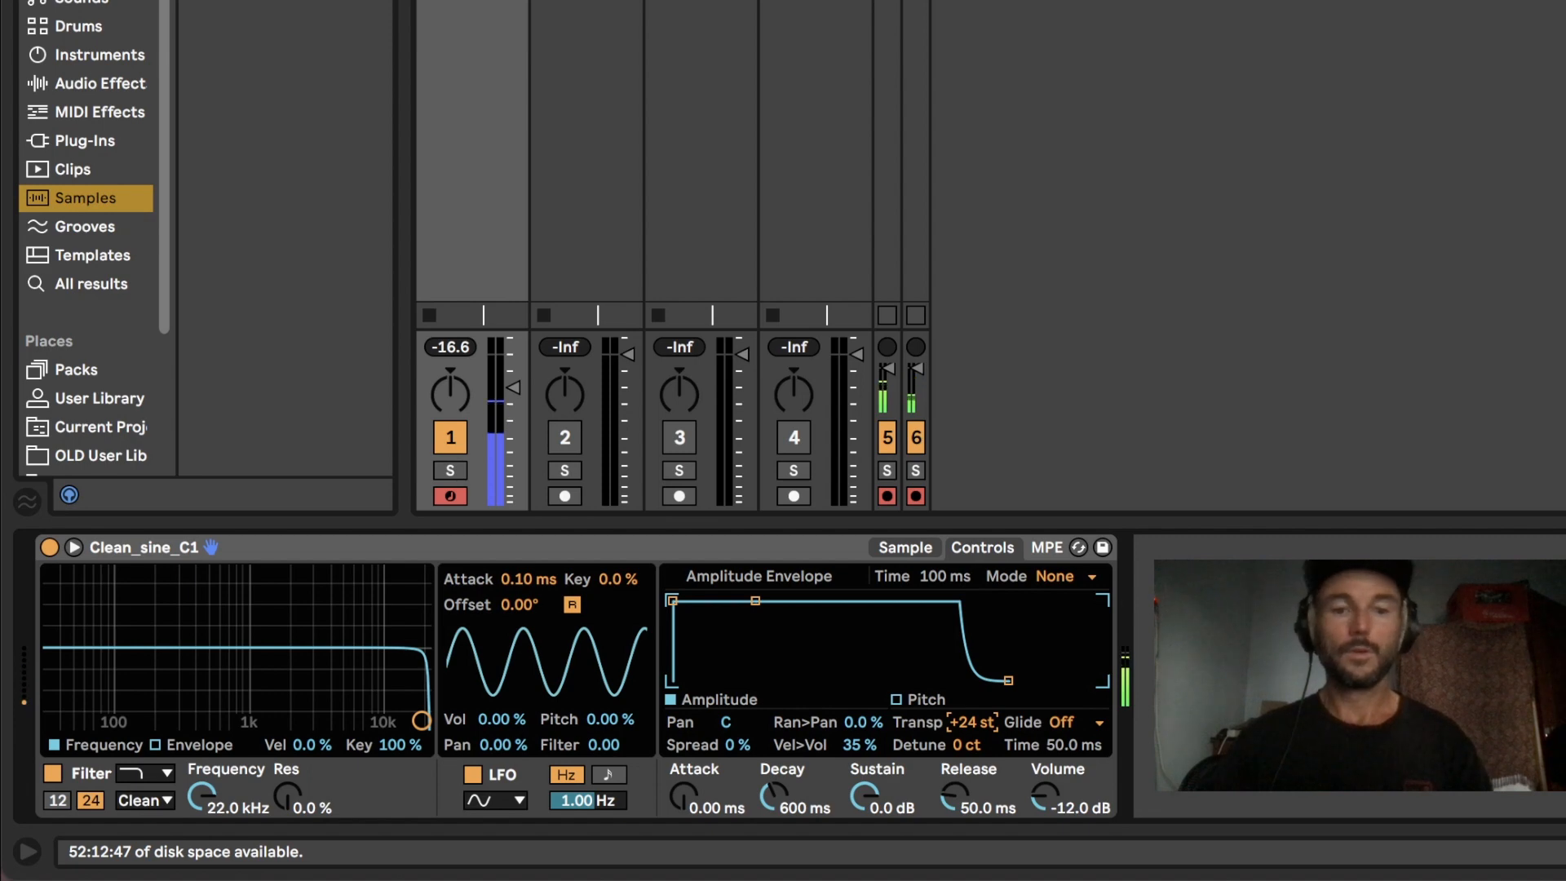
Step: Turn on looping and trim the sample's end to before the fade-out and its start to the zero crossing near 0.015 s
click(901, 545)
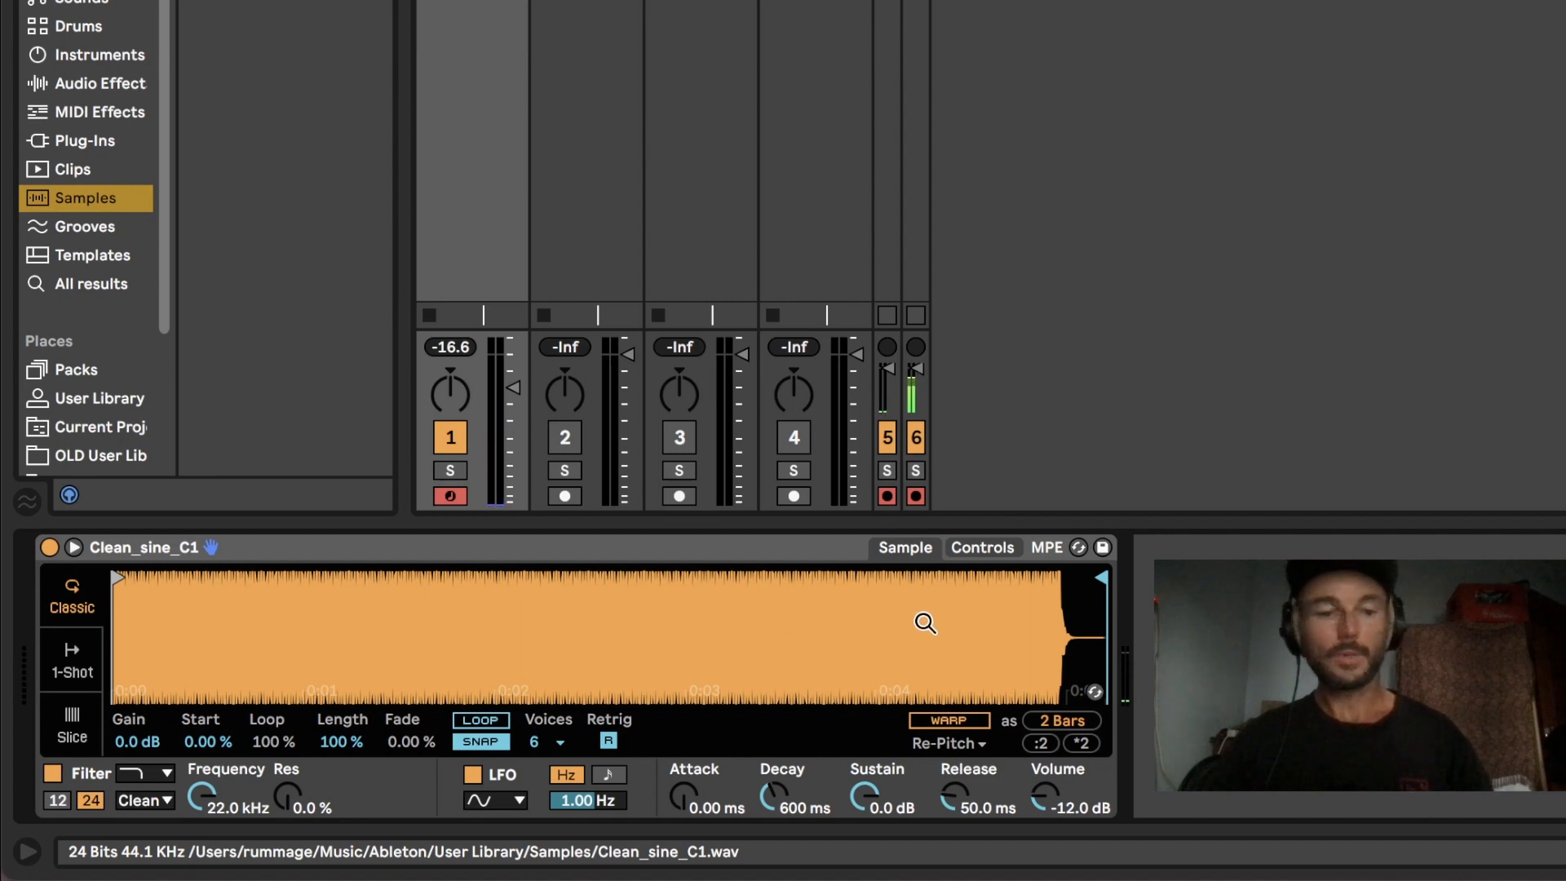
click(481, 719)
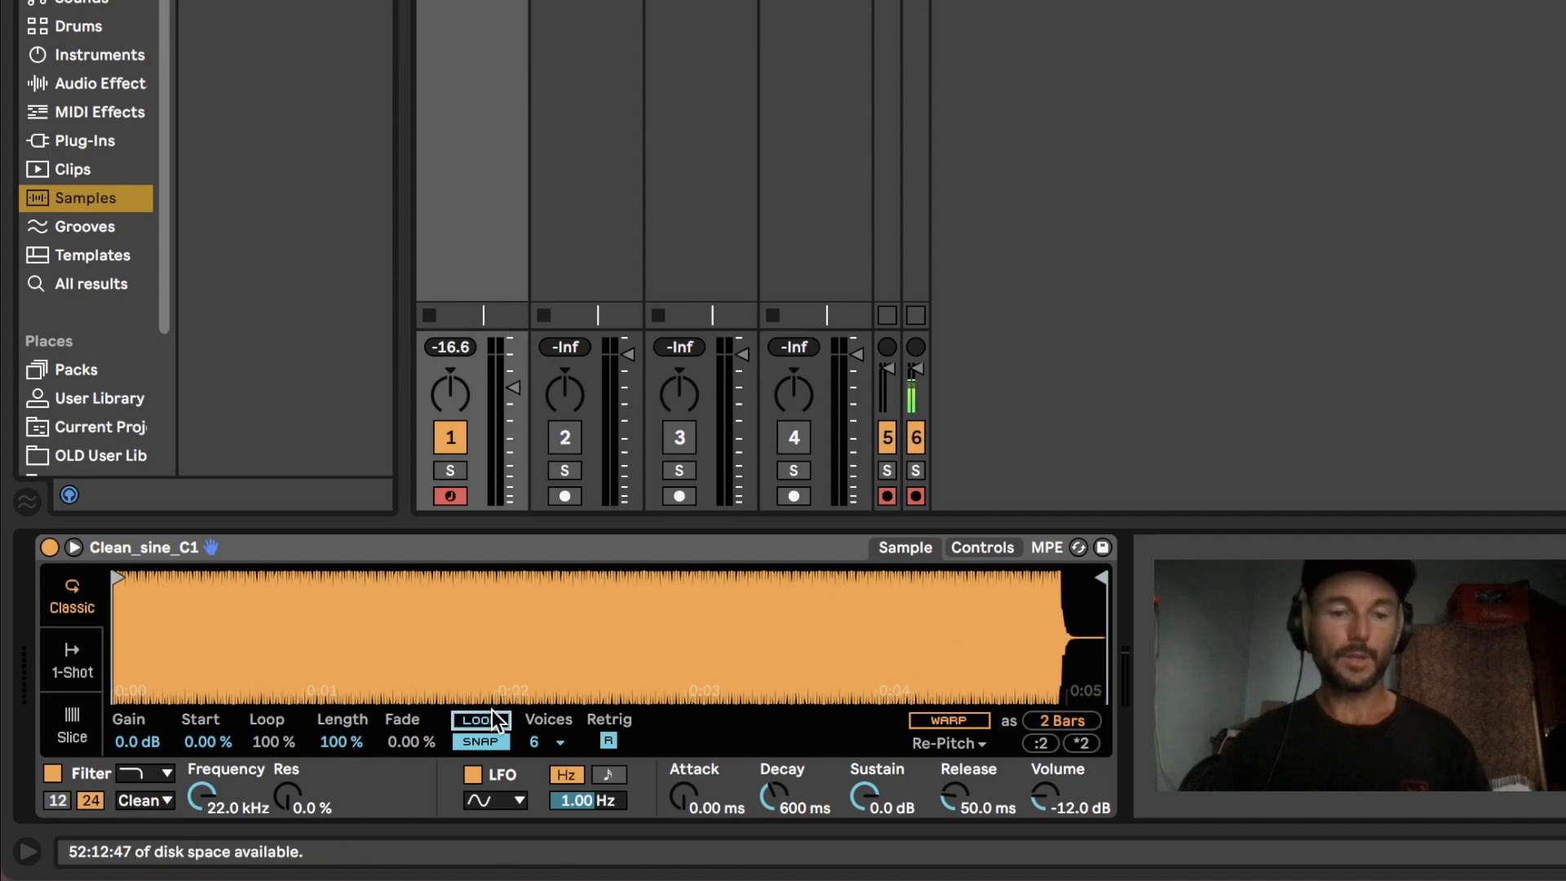
drag(1107, 581, 1020, 584)
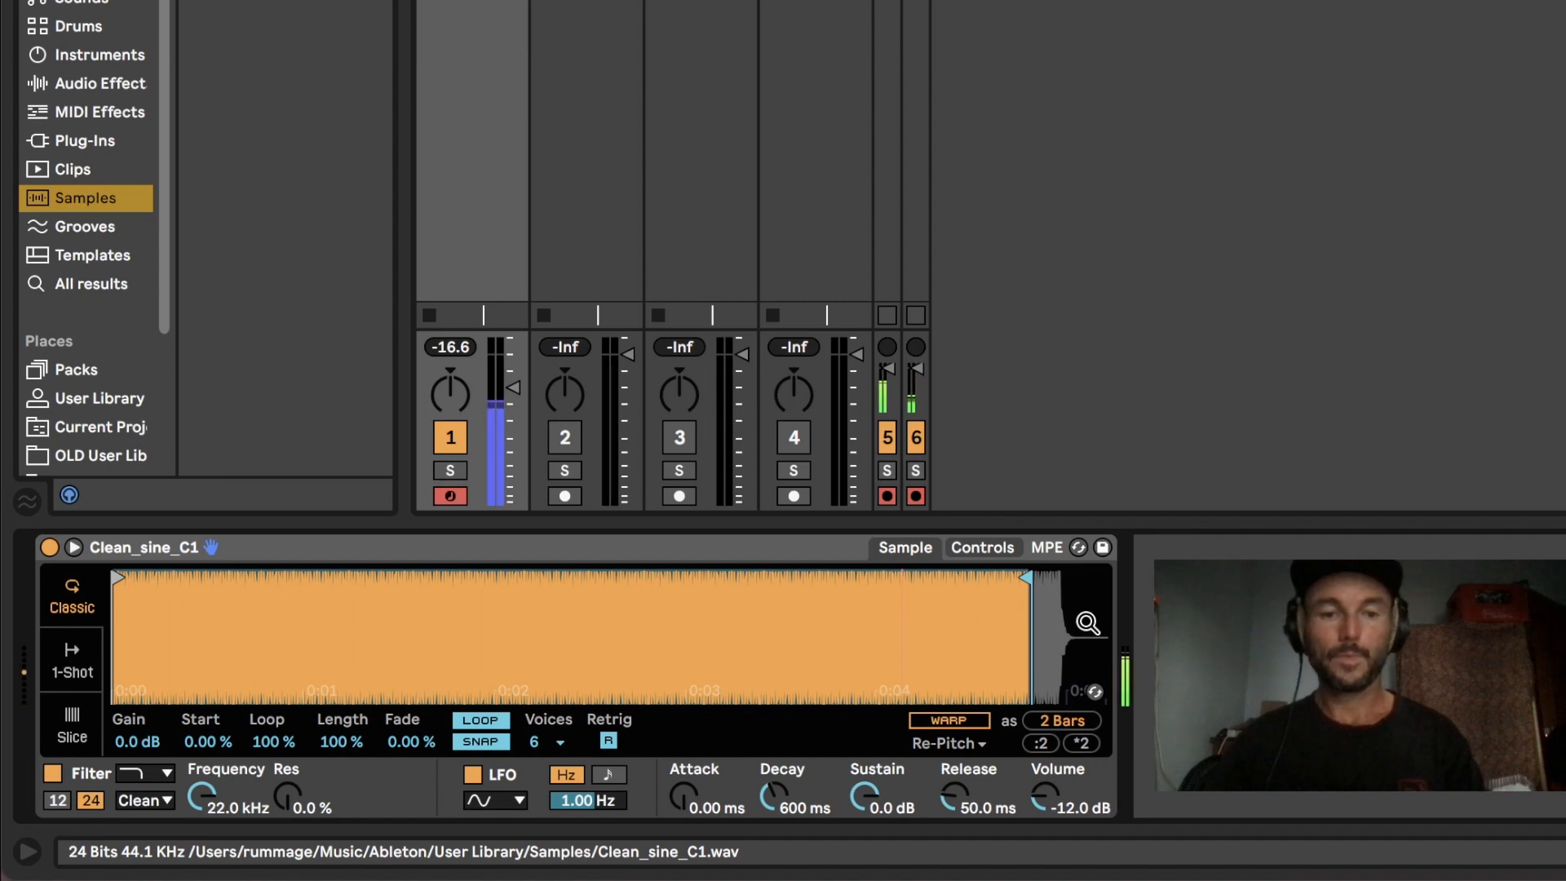
click(496, 740)
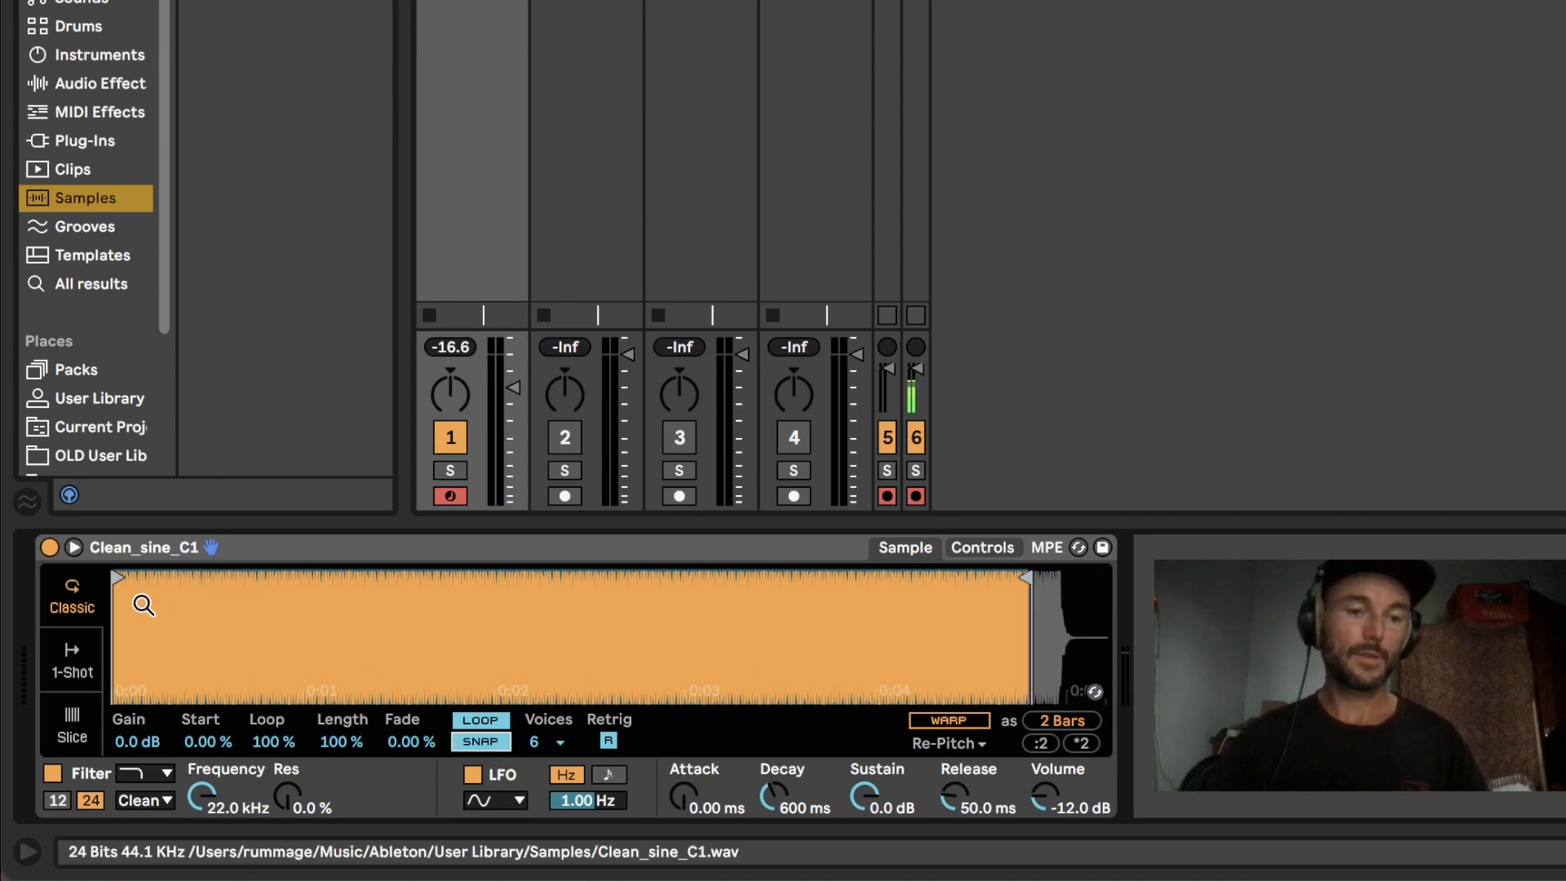
drag(127, 603, 123, 609)
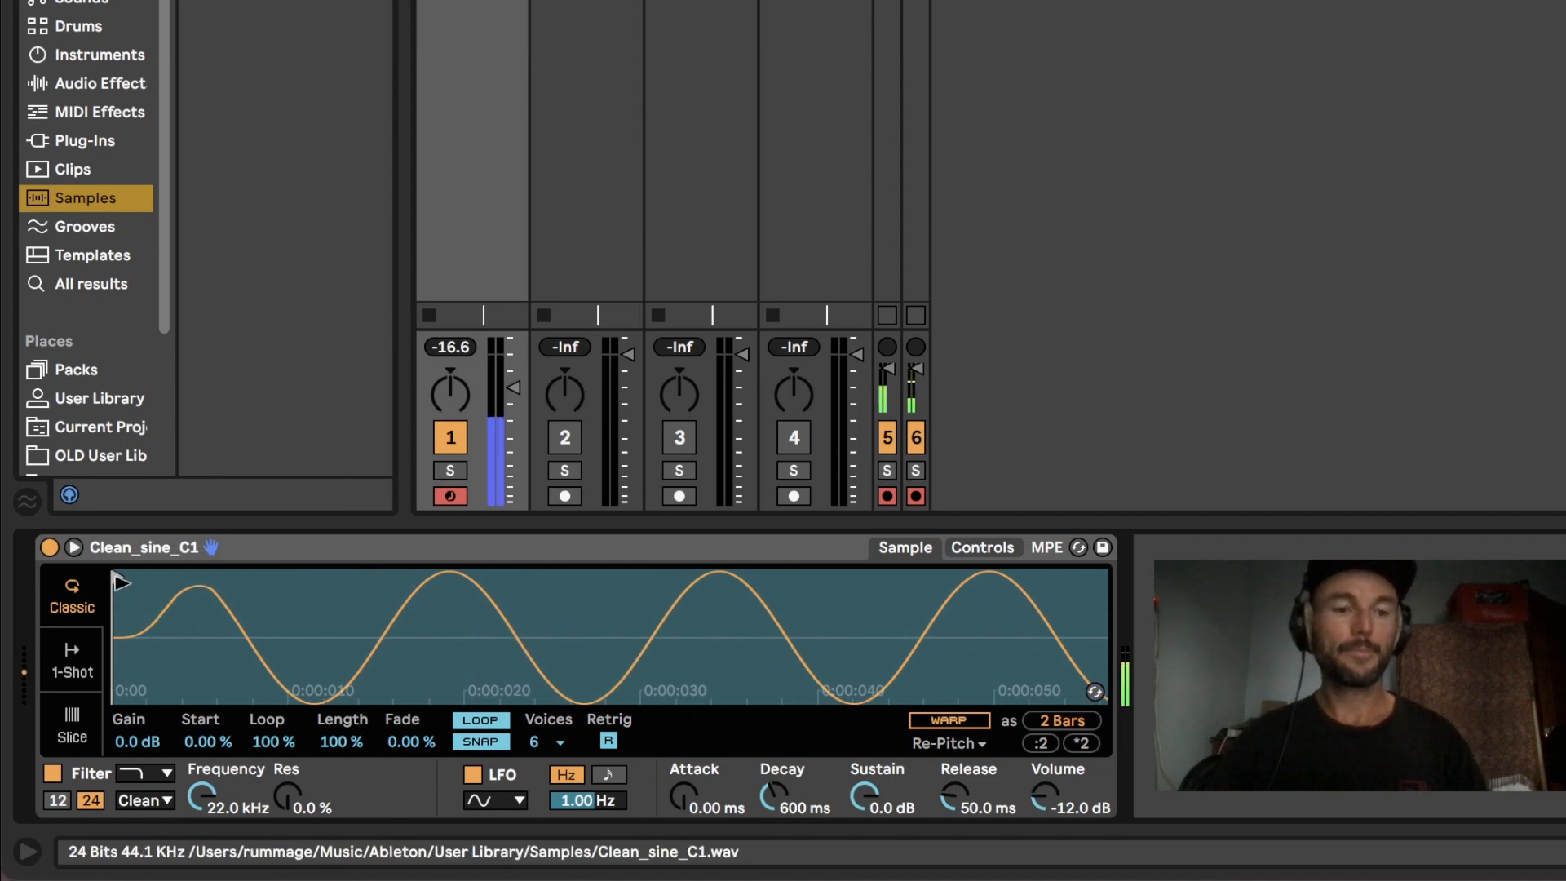
drag(117, 576, 382, 577)
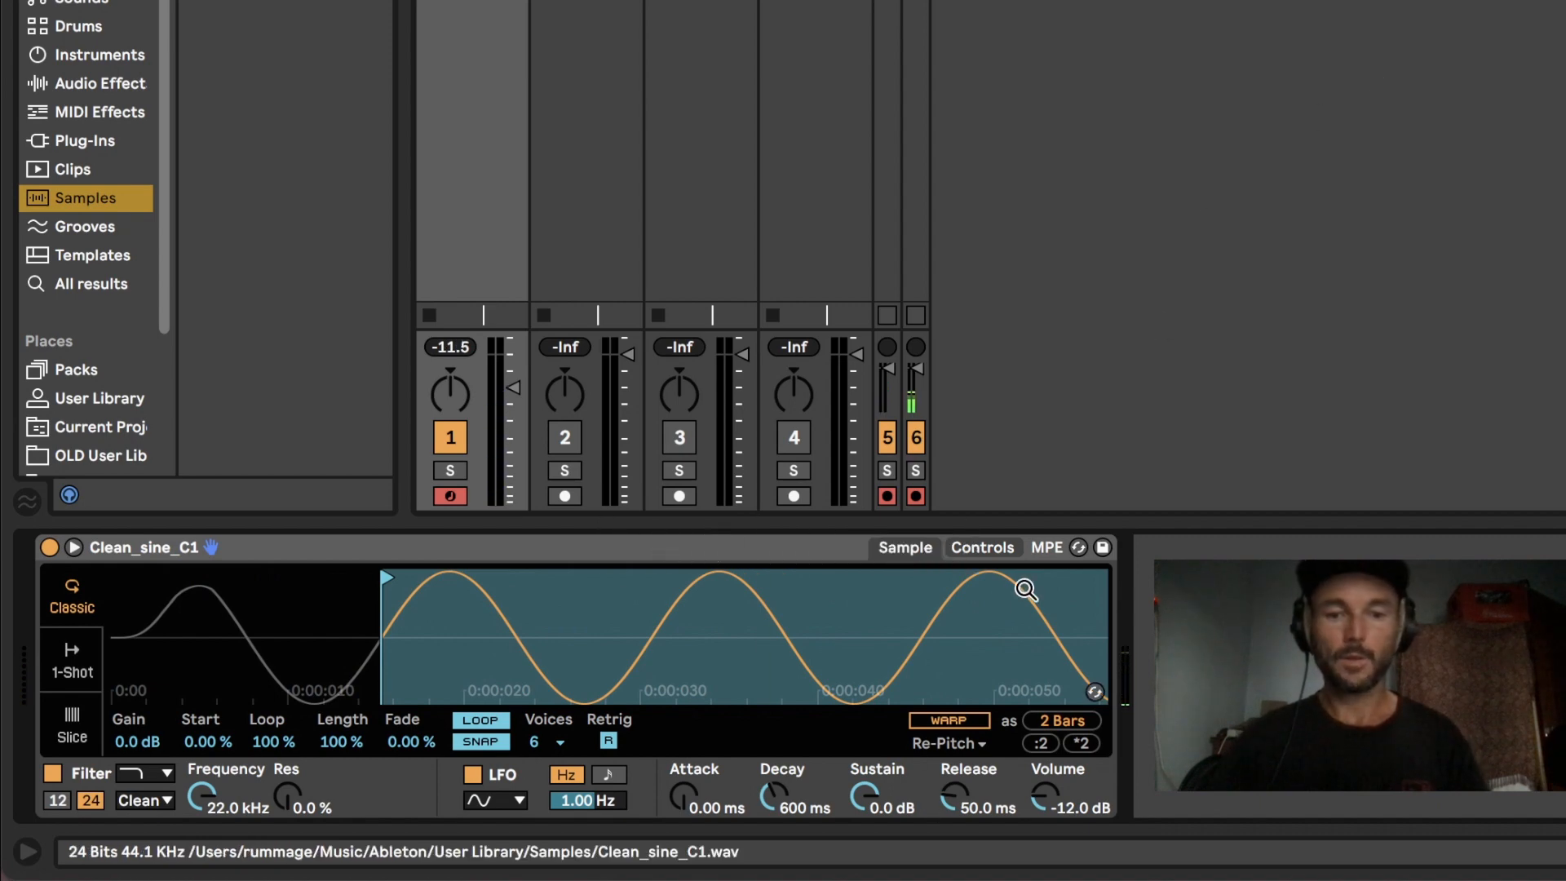
Step: Expand Simpler so the sample and controls show together, and set its Voices to 12
click(995, 548)
click(902, 547)
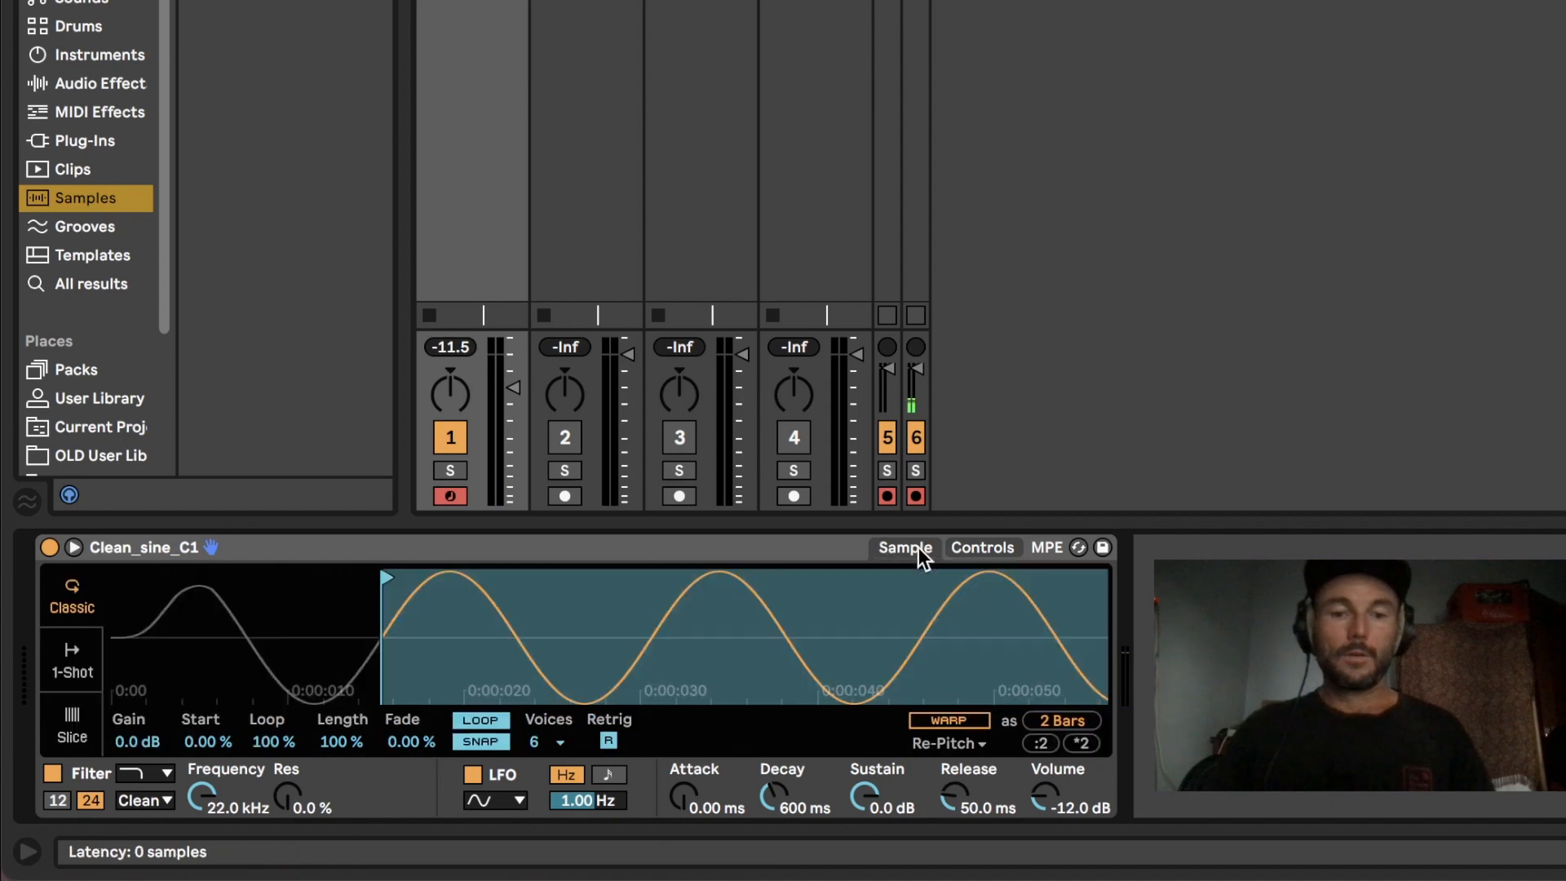
click(73, 547)
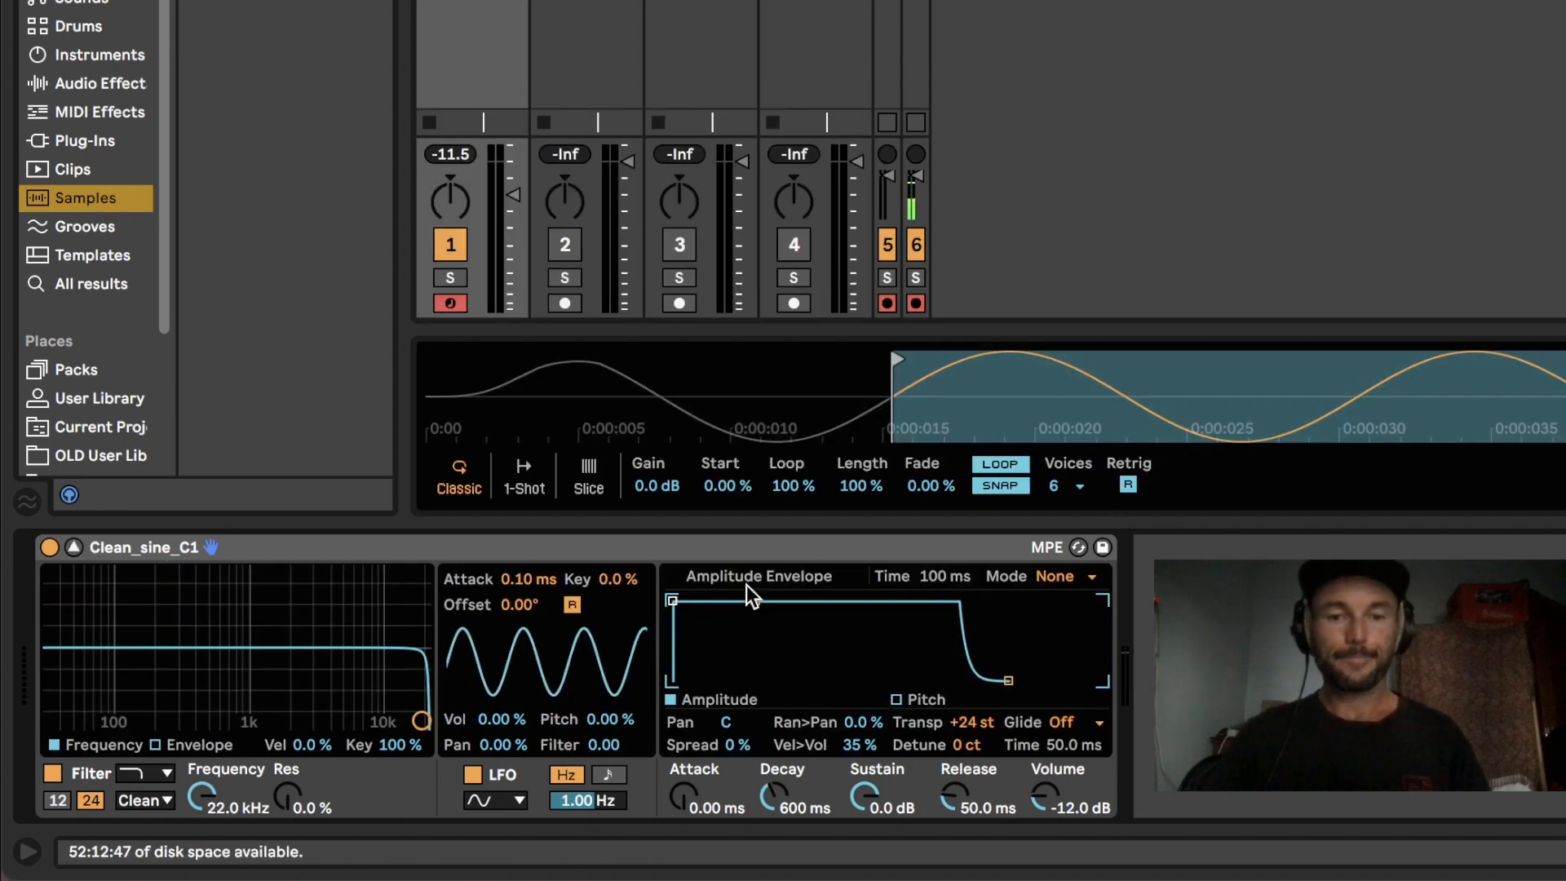
click(1068, 486)
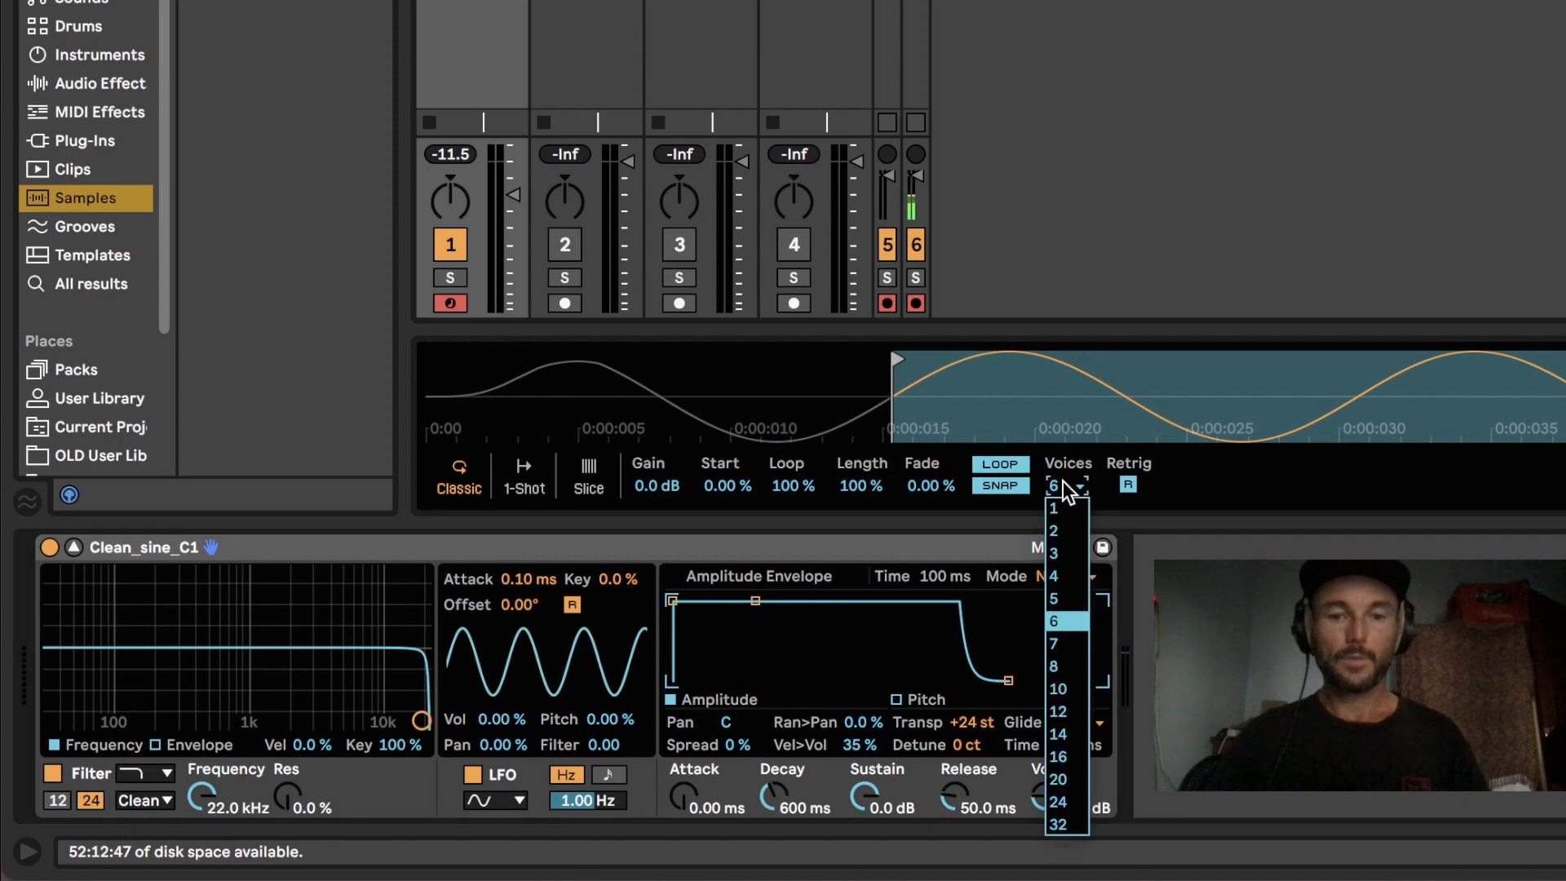
click(1061, 712)
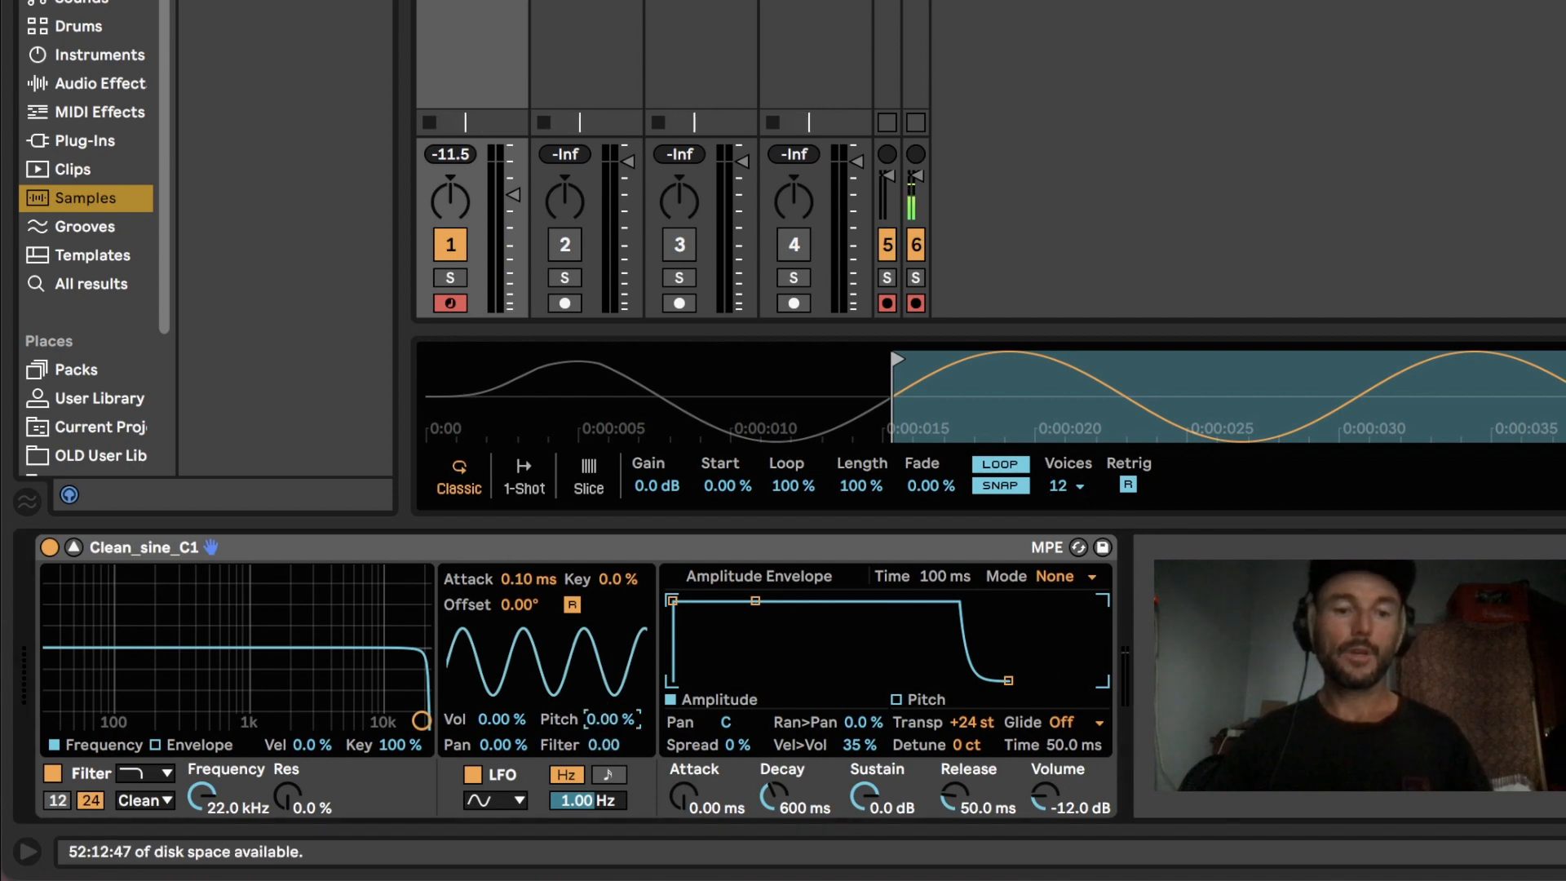
Step: Set Simpler's LFO to 1.30 % pitch modulation, 100 % key tracking, a 0.04 Hz rate and a 1.14 s attack
text(1.)
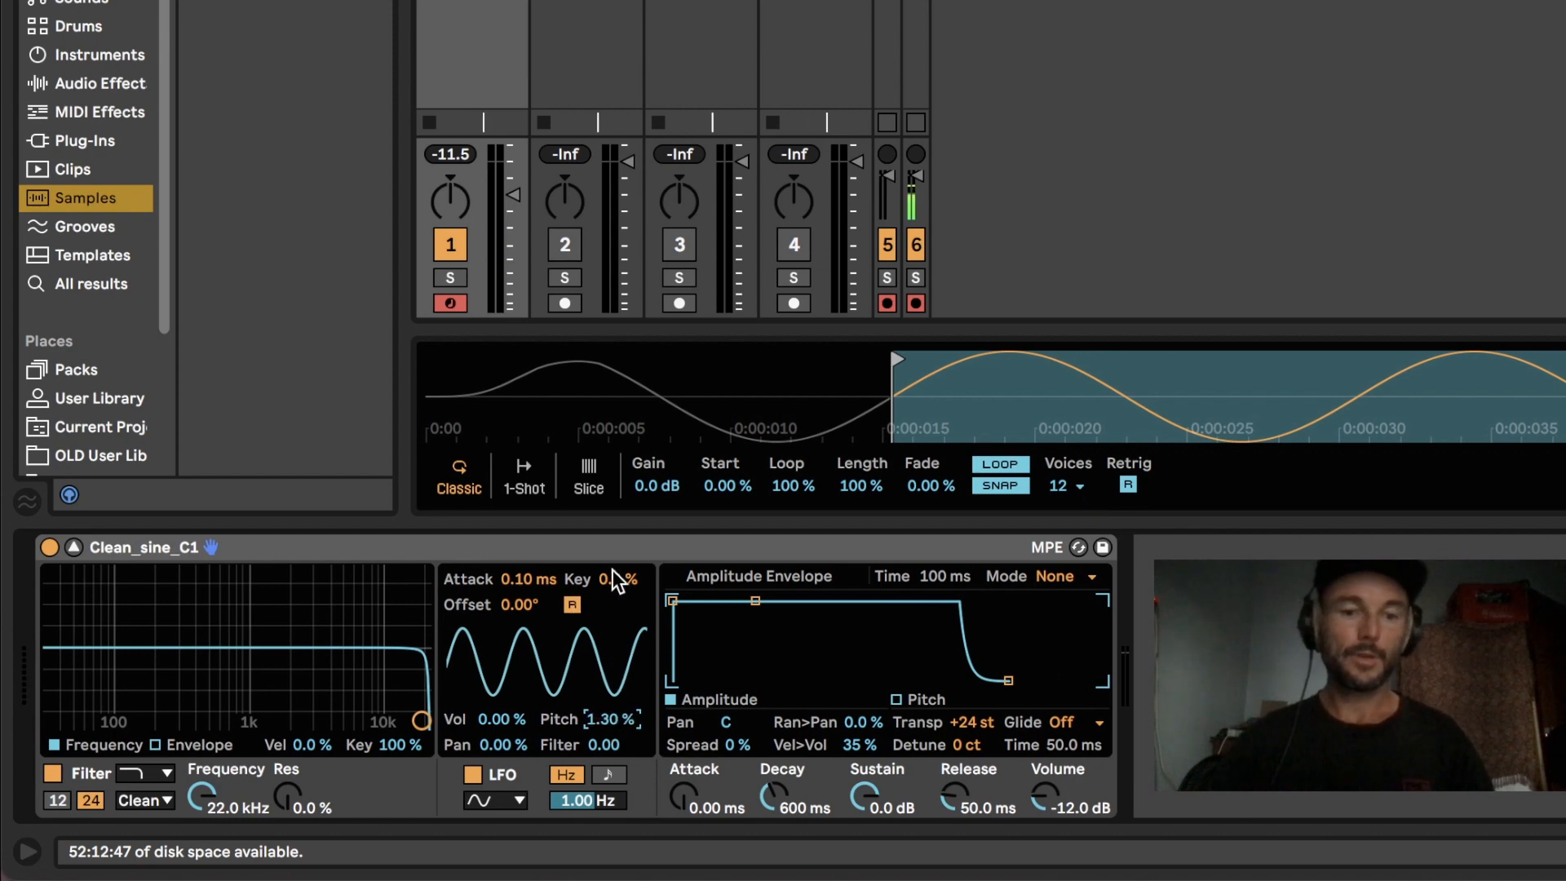
drag(615, 574, 614, 457)
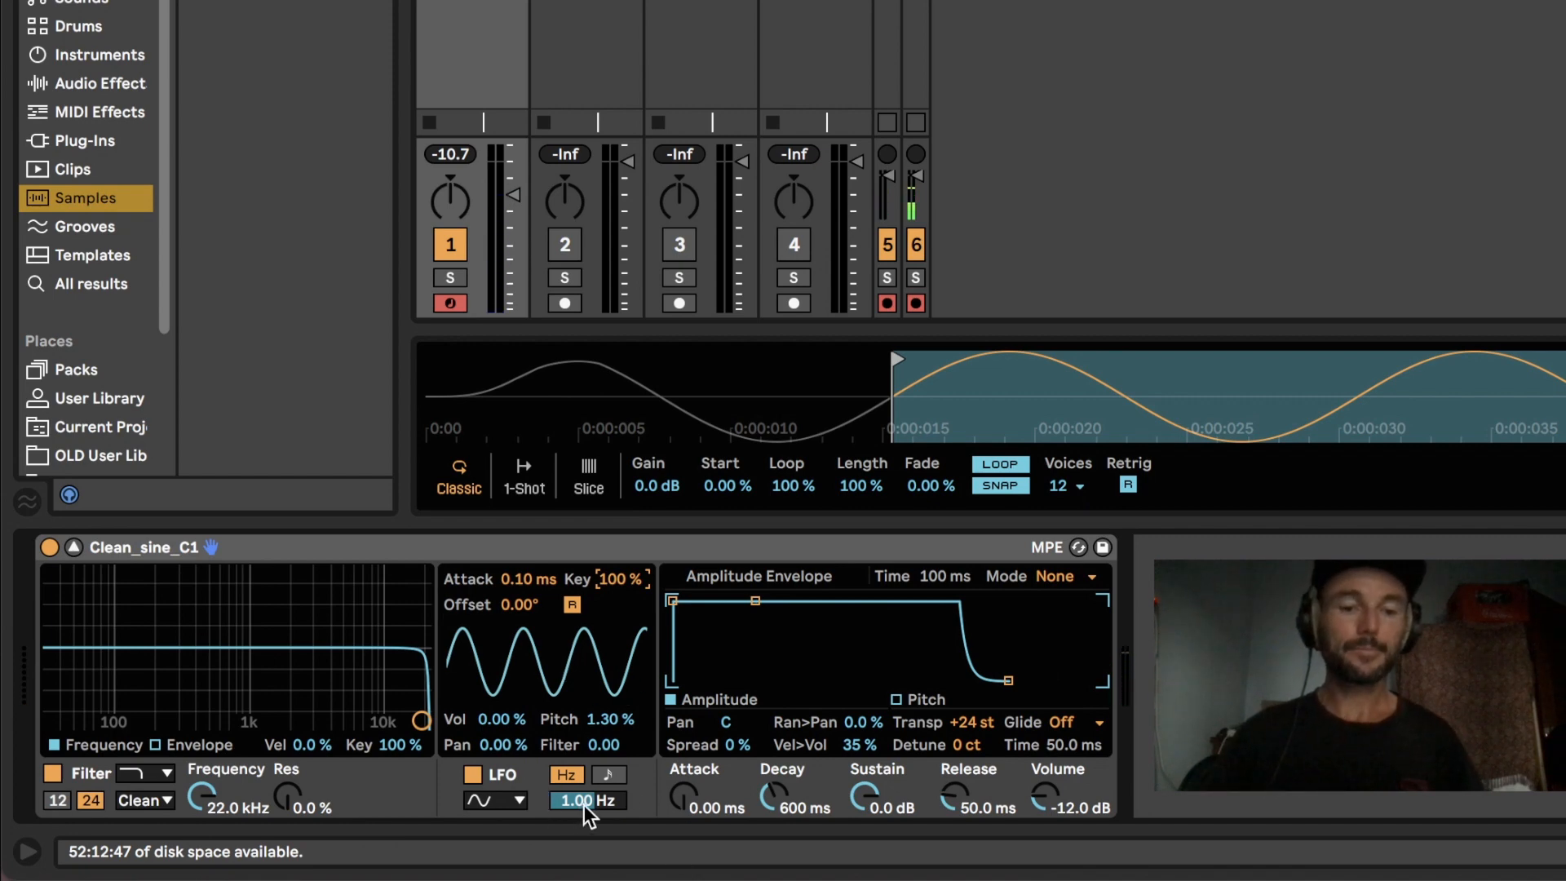
drag(585, 799, 584, 877)
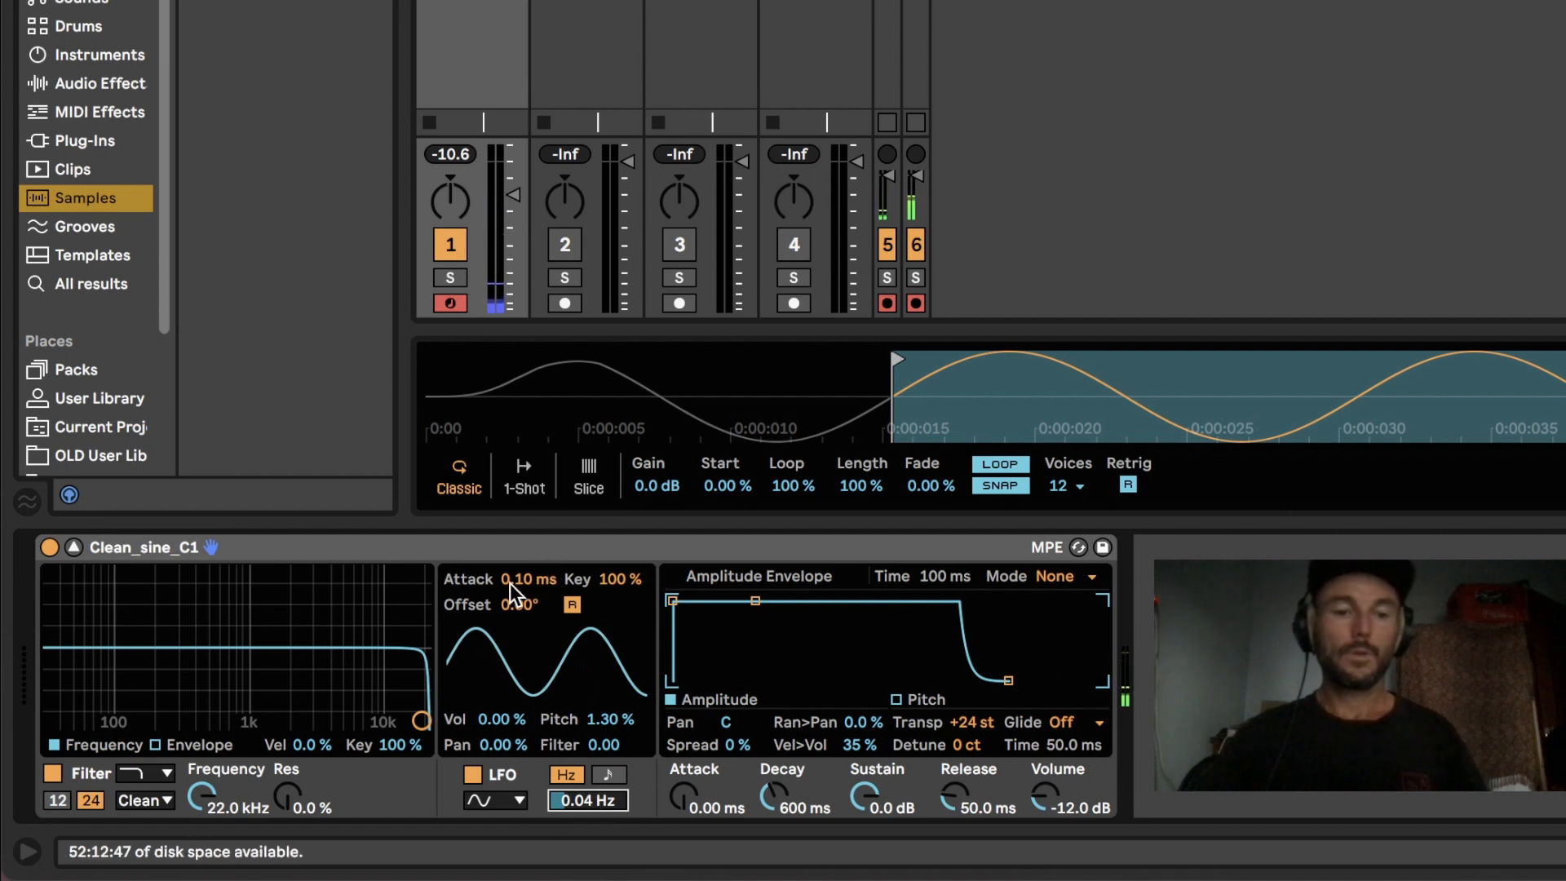
drag(511, 584, 511, 574)
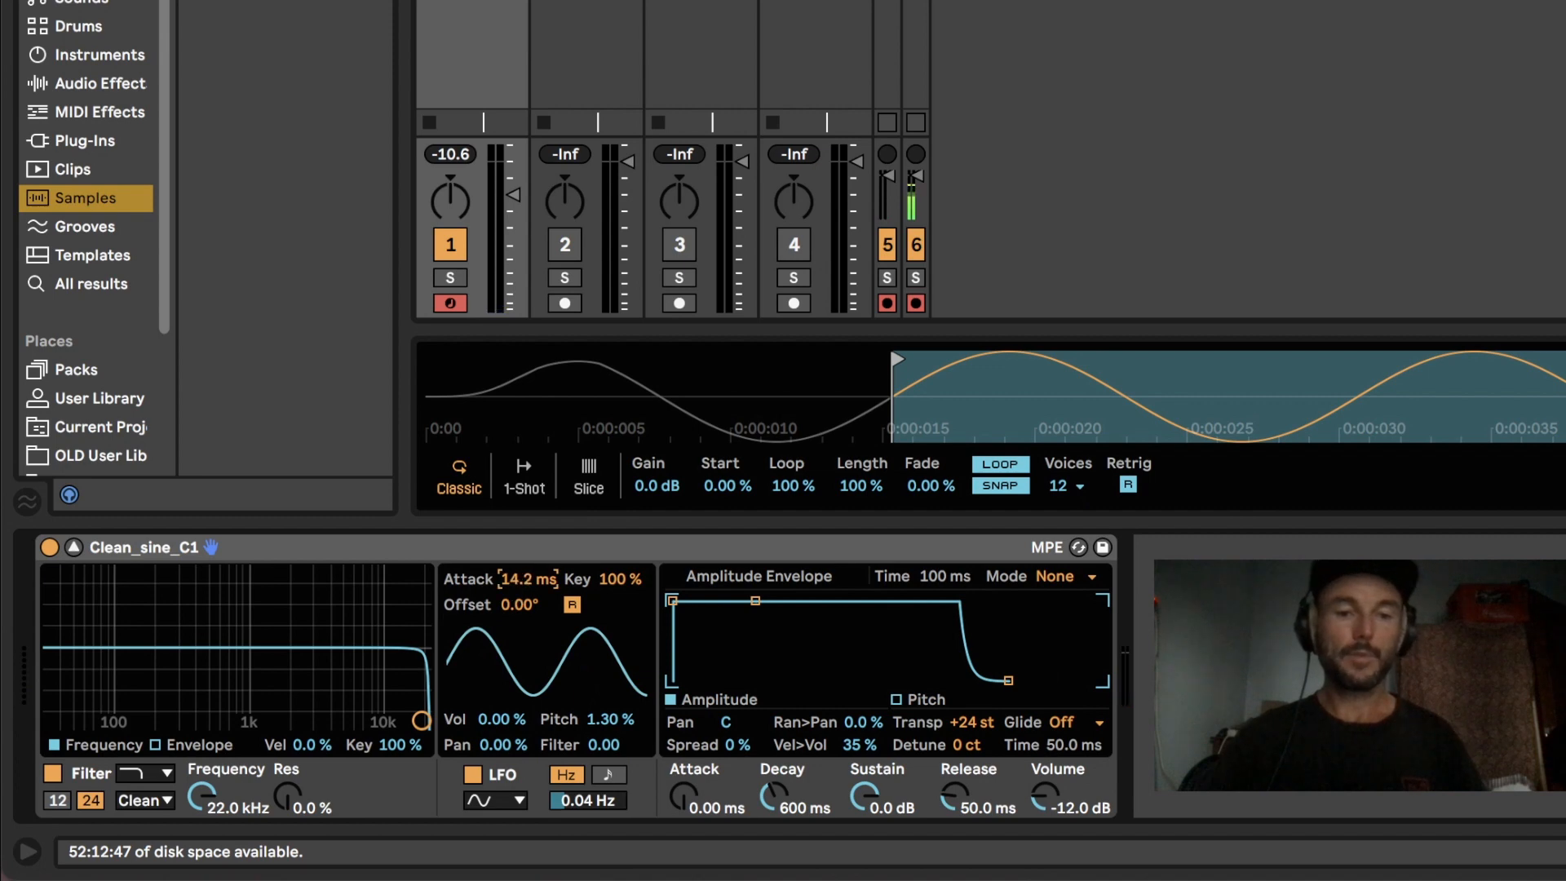
mouse_move(511, 574)
mouse_down()
mouse_move(511, 552)
mouse_move(512, 580)
mouse_up()
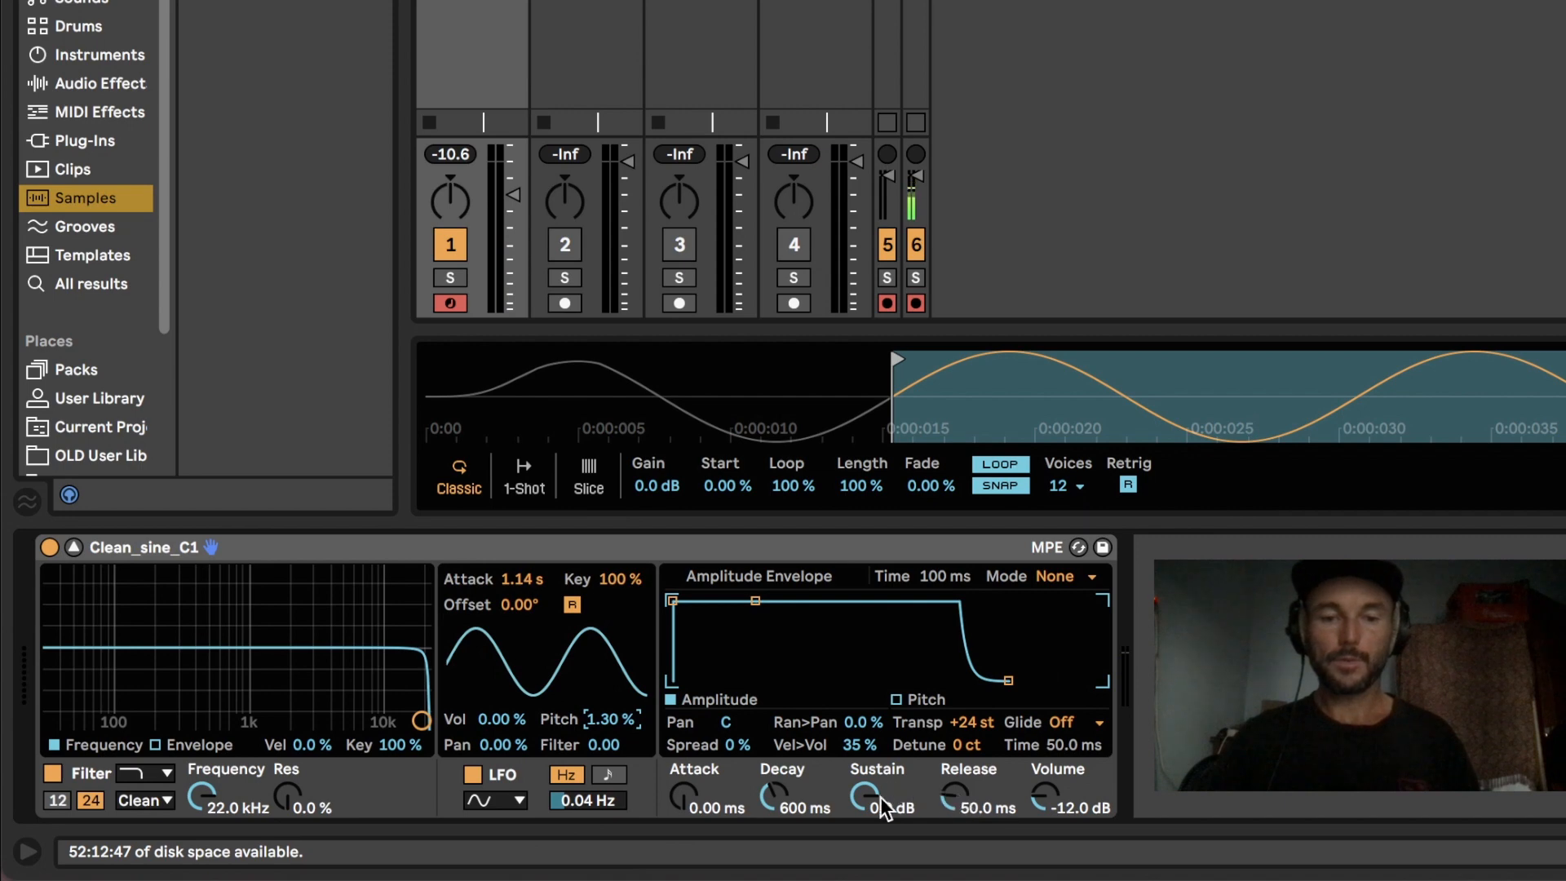
Step: Shape the amplitude envelope with -13 dB sustain, 749 ms decay and 2.37 s release, and audition it in lower octaves
drag(881, 808, 881, 830)
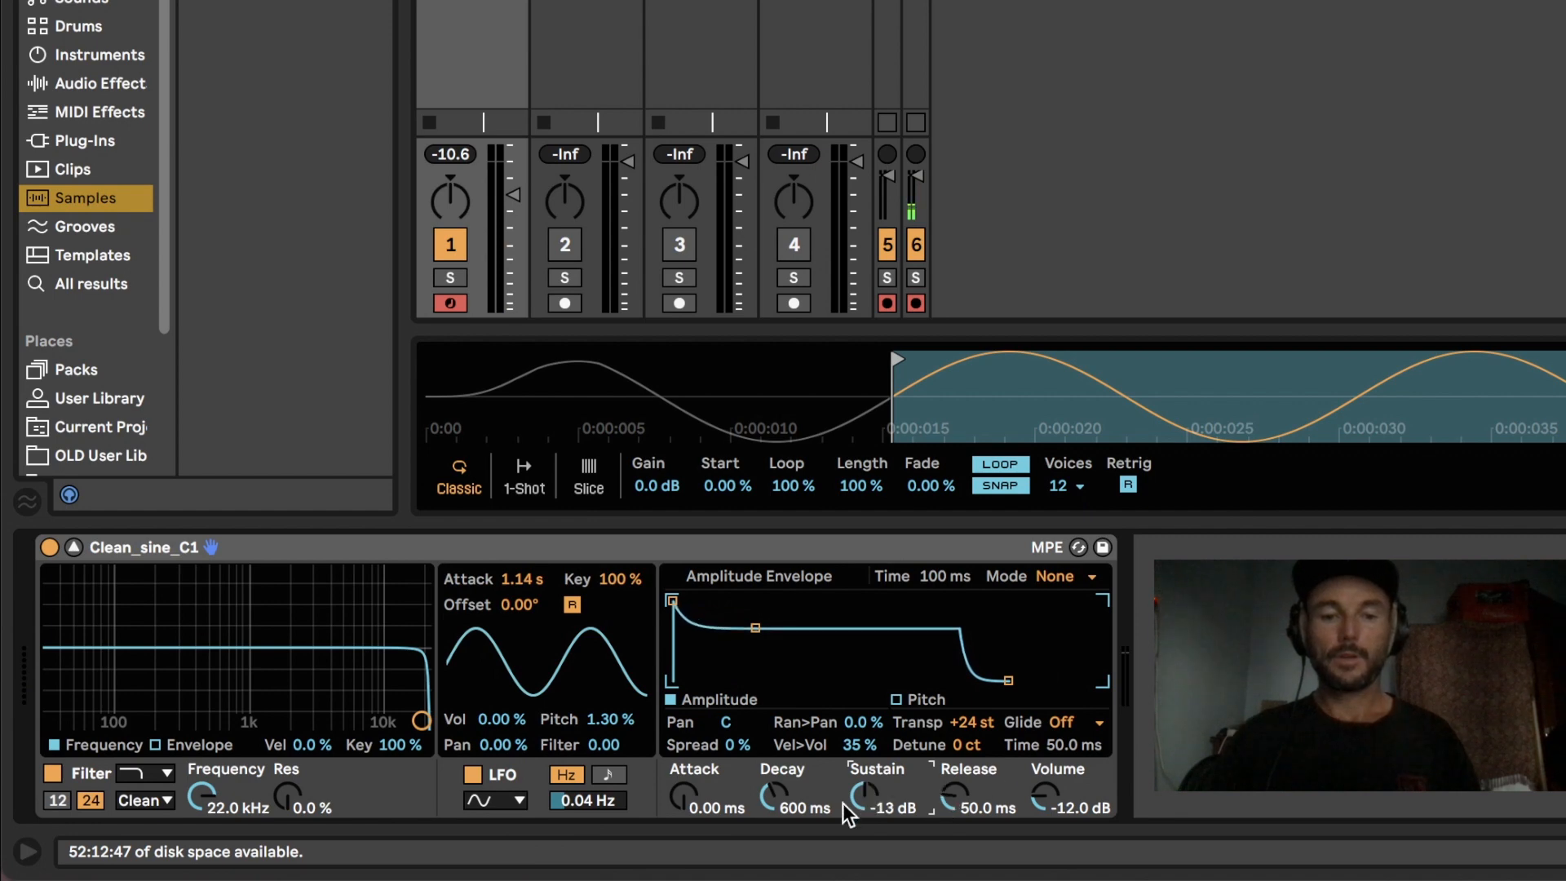
drag(790, 810, 790, 811)
drag(986, 804, 954, 799)
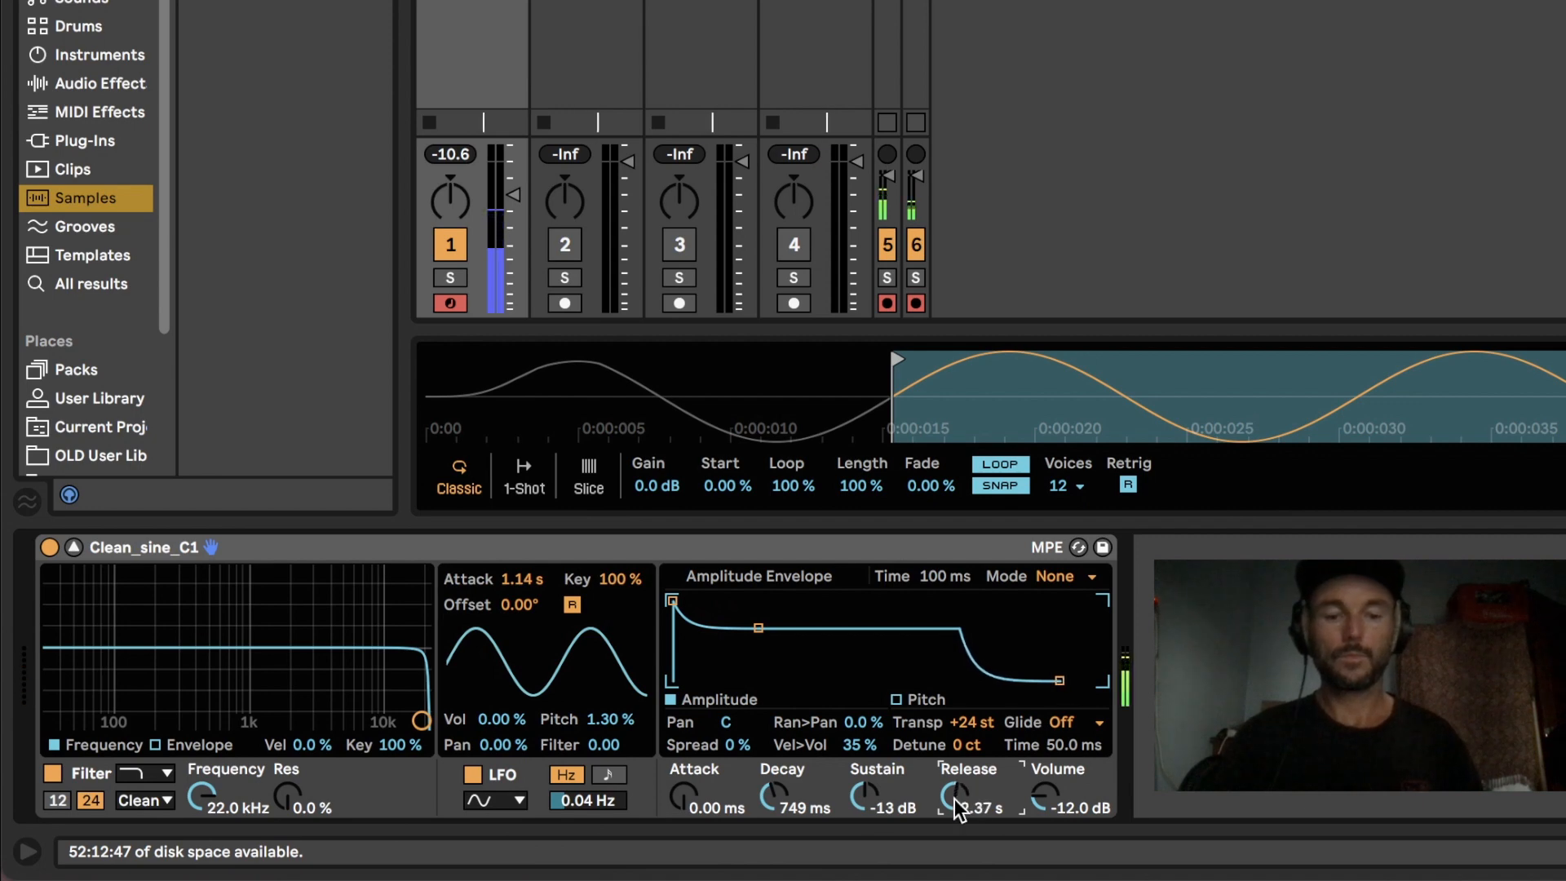
key(z)
key(z)
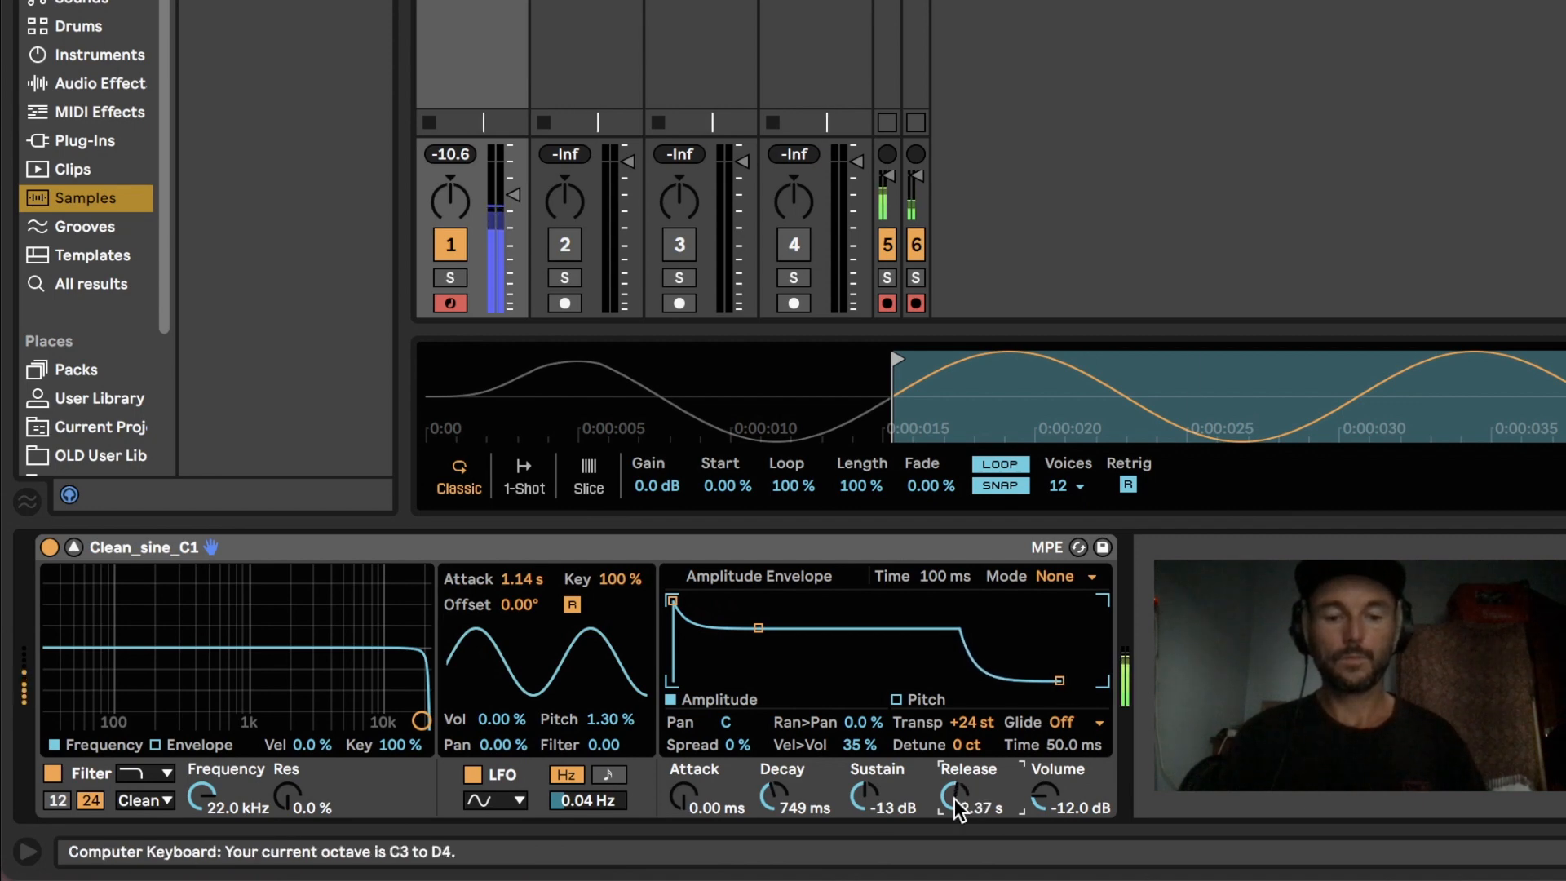
key(z)
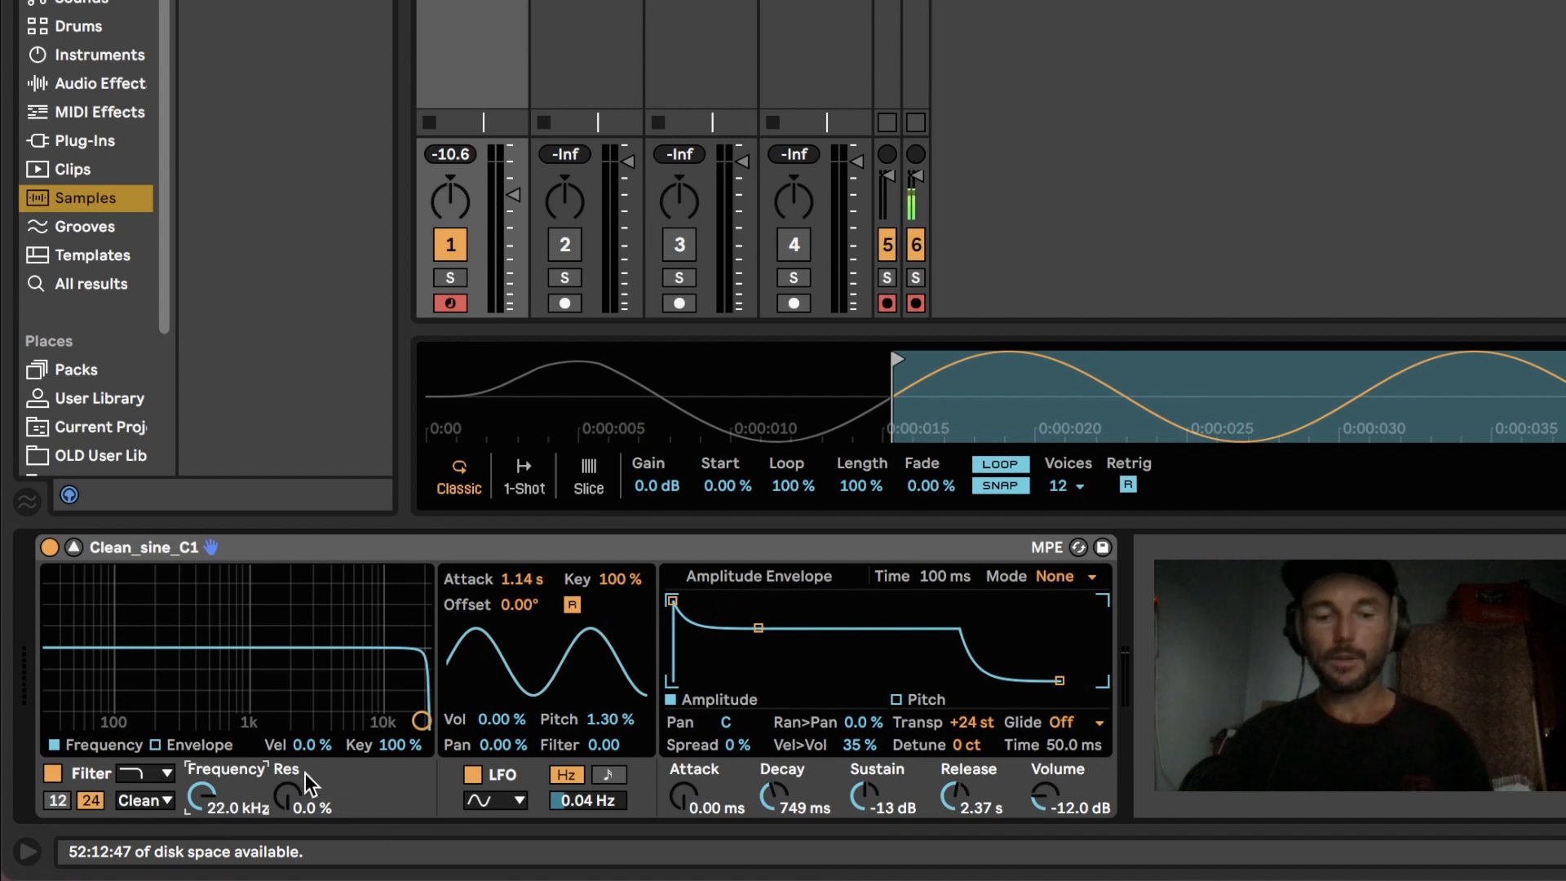
Step: Set the low-pass filter to 750 Hz with the SMP circuit and raise its resonance
text(750)
key(Return)
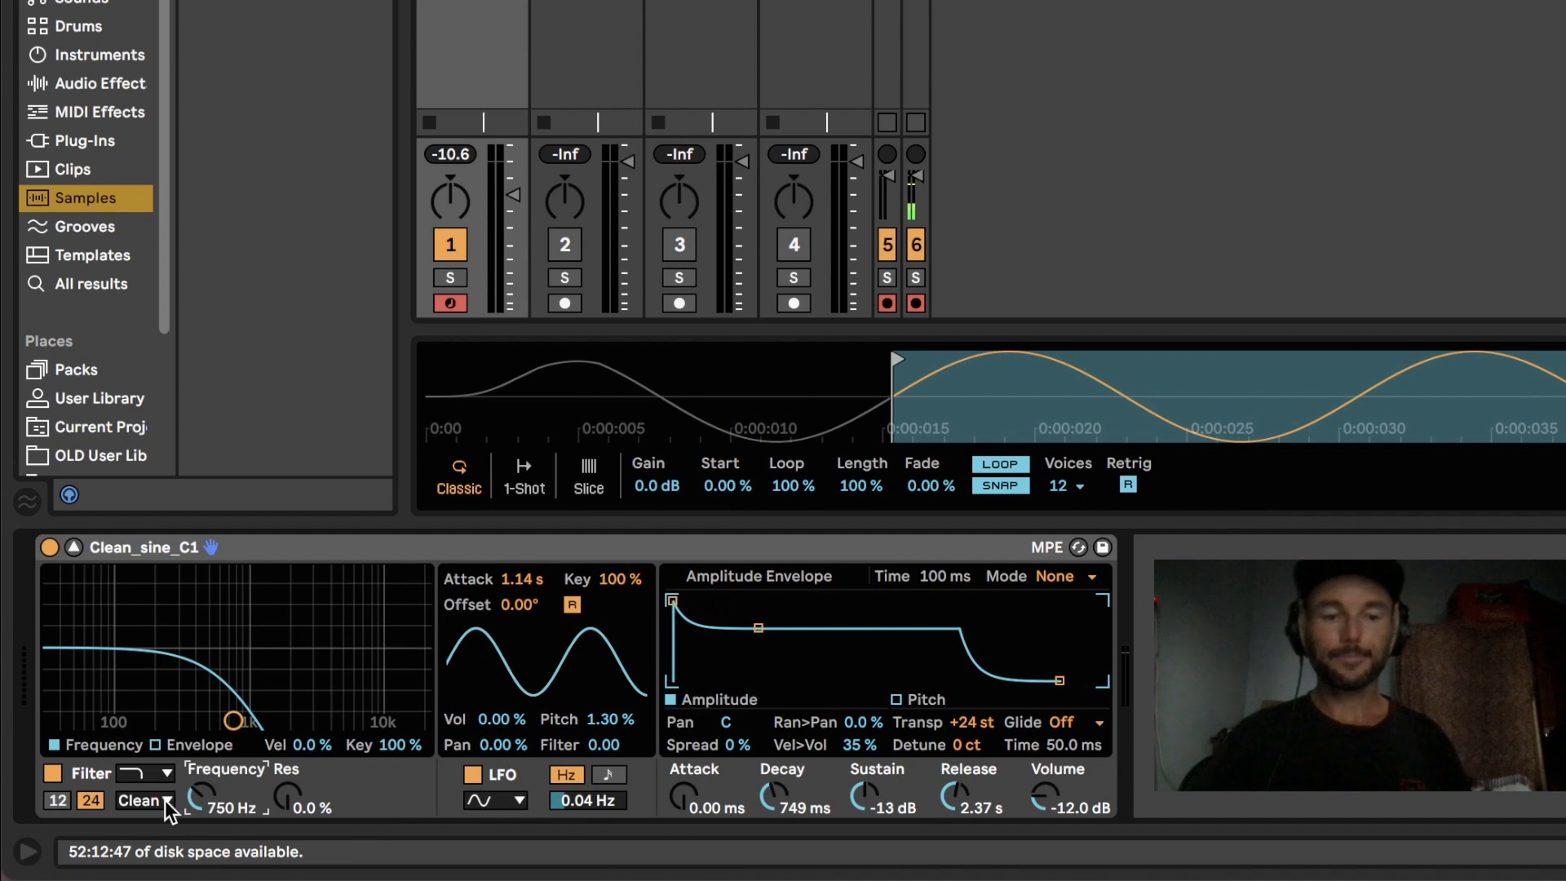
click(393, 745)
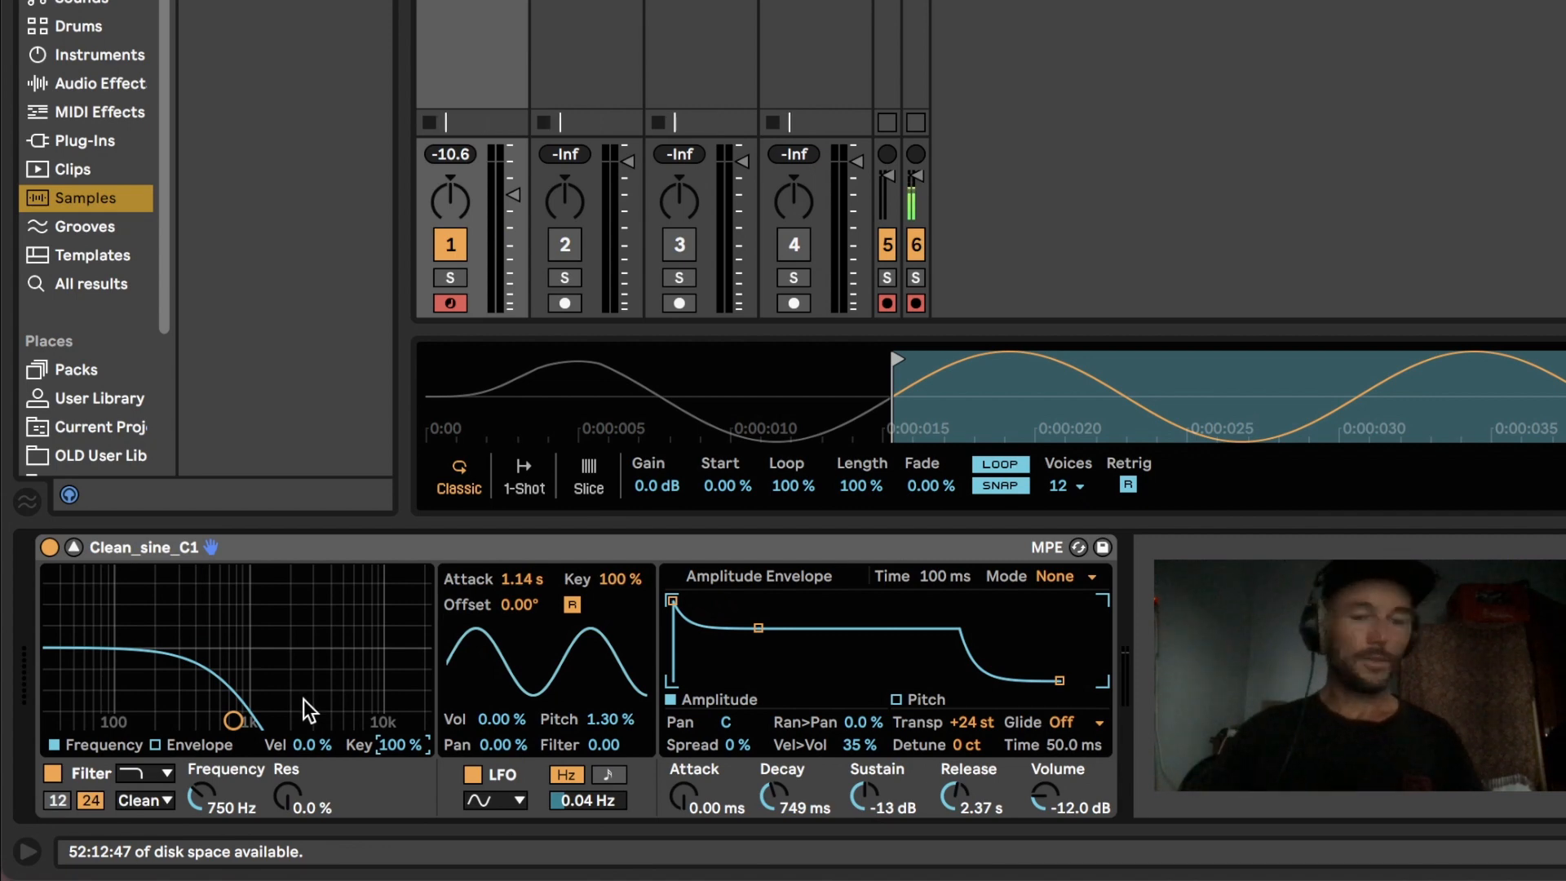
click(152, 802)
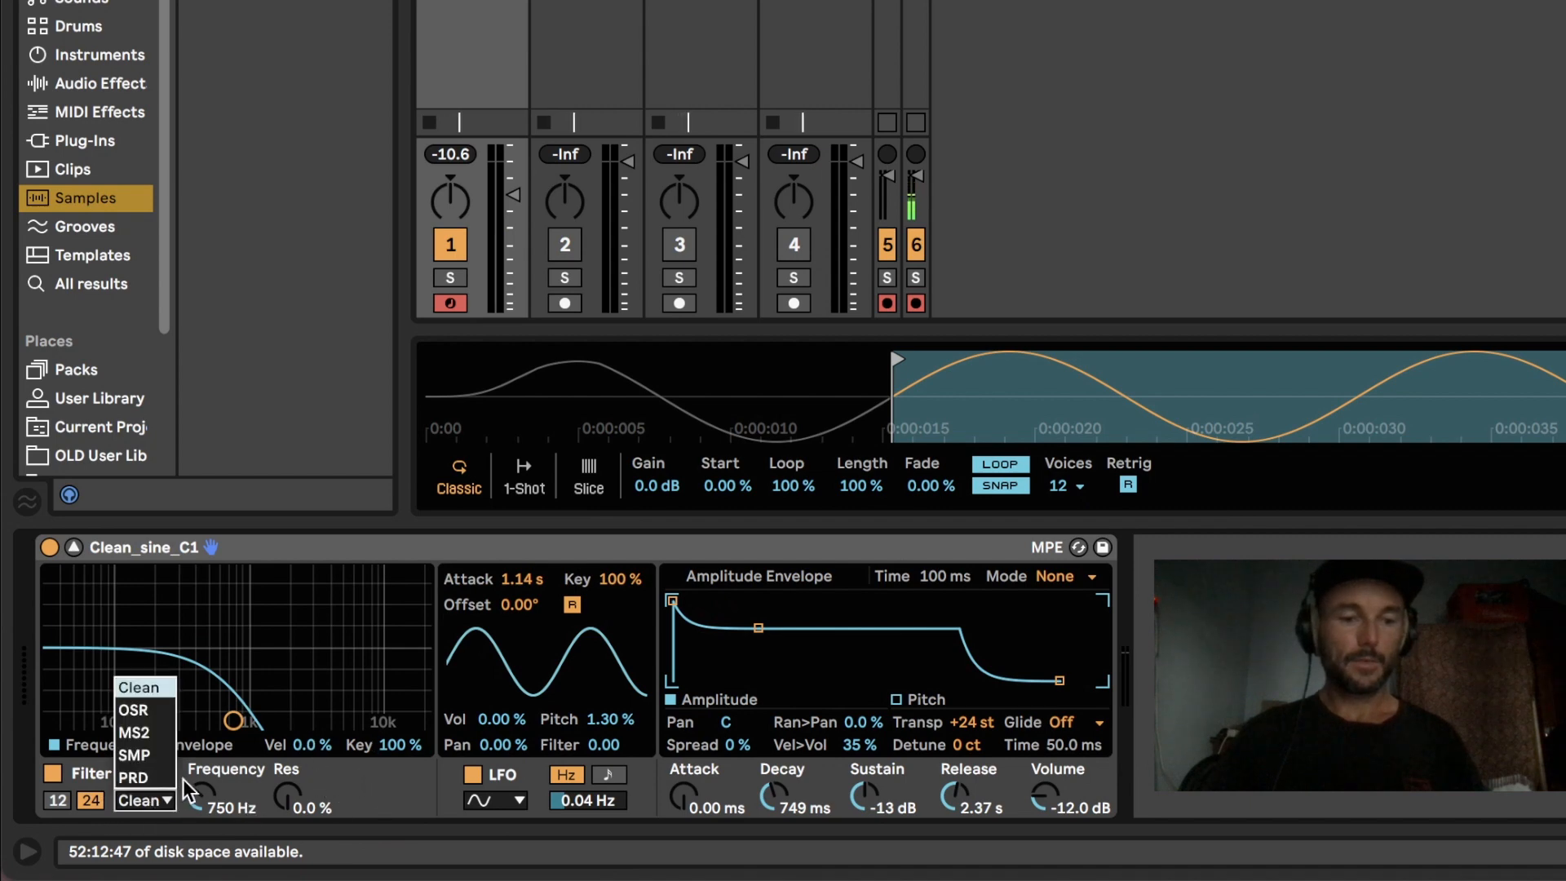
click(135, 755)
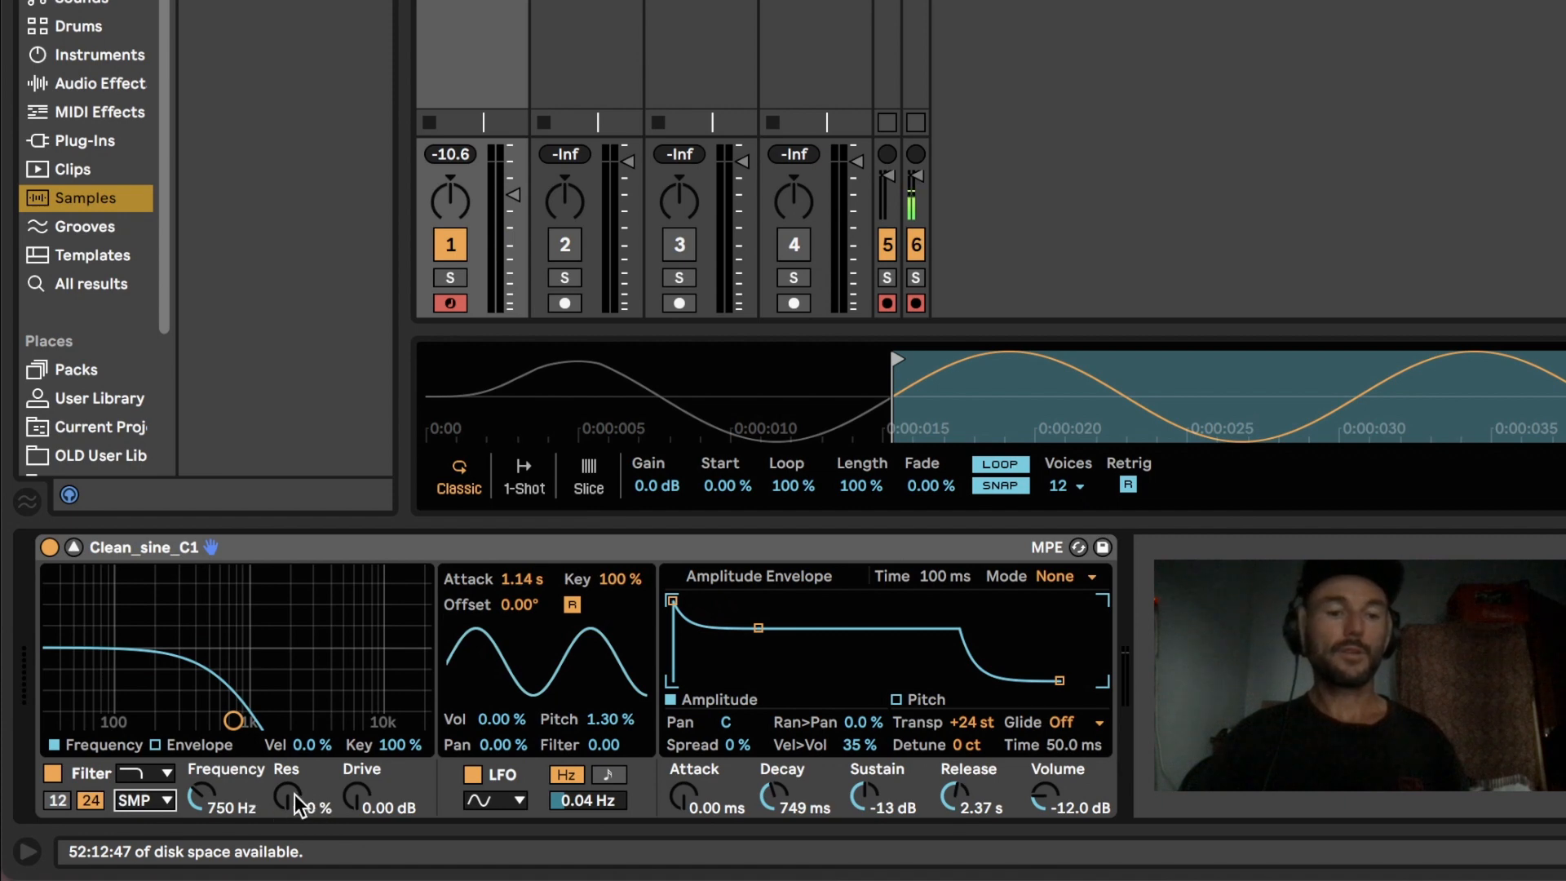
drag(296, 794, 296, 731)
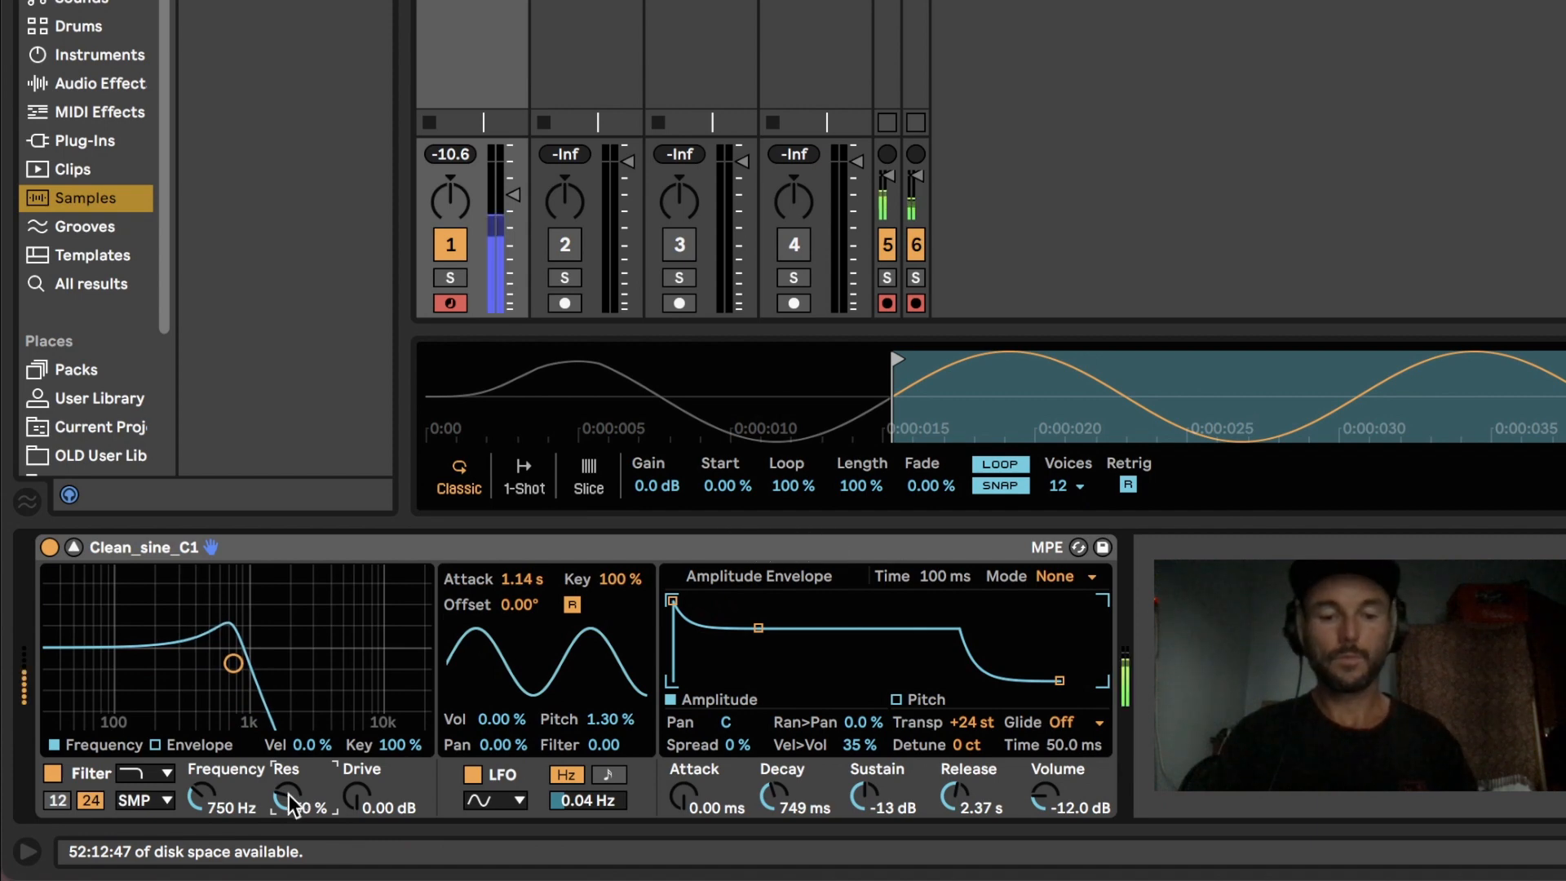
Step: Raise the filter drive to 1.52 dB and compare the sound with the filter bypassed and active
key(z)
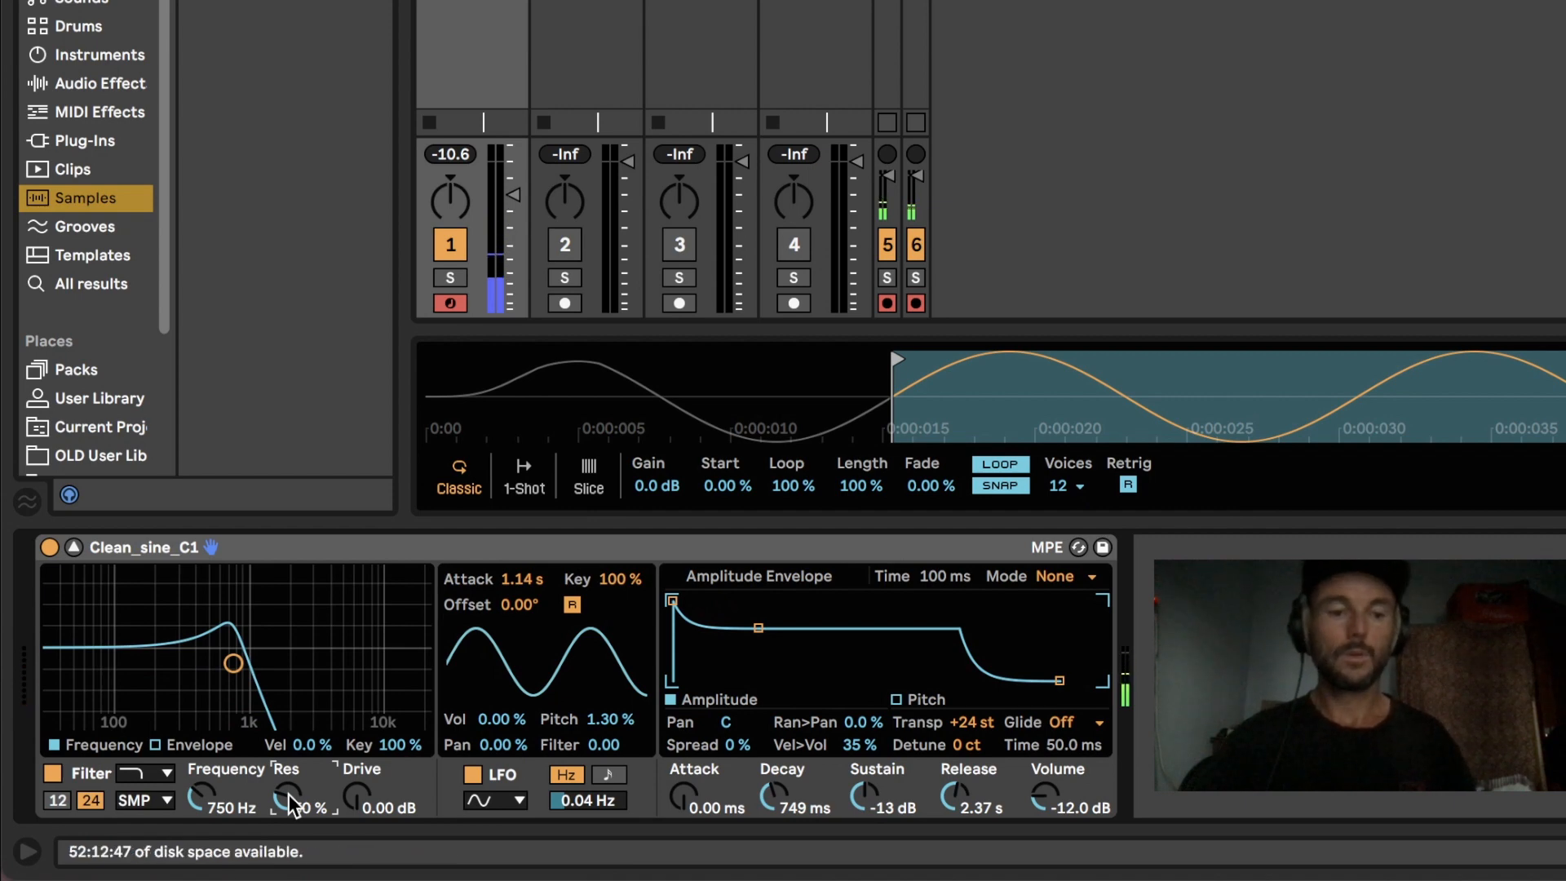
drag(370, 819, 369, 807)
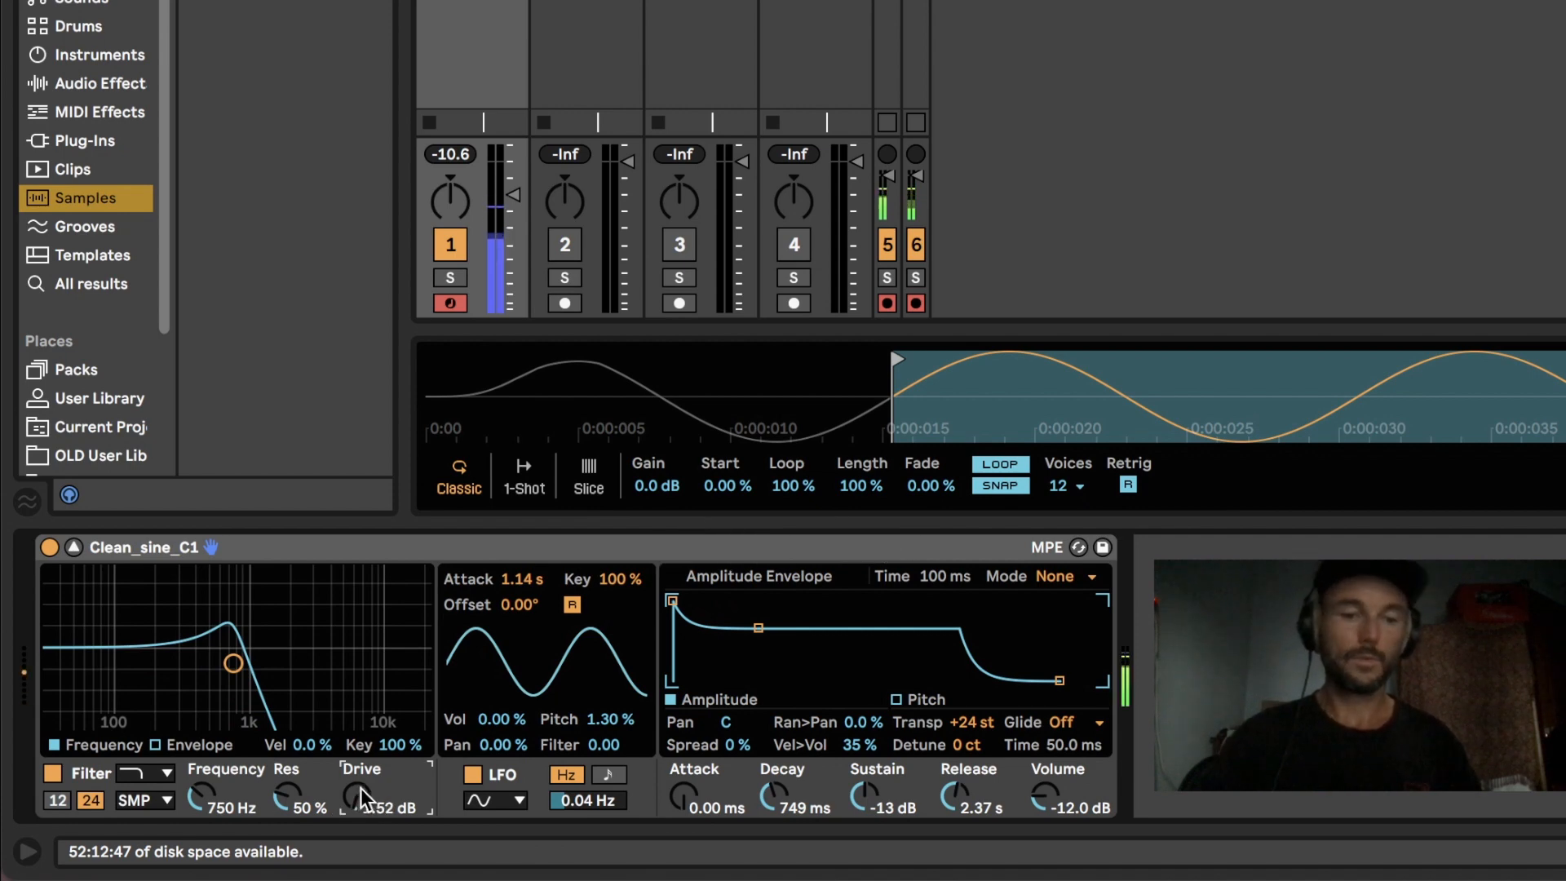
click(57, 775)
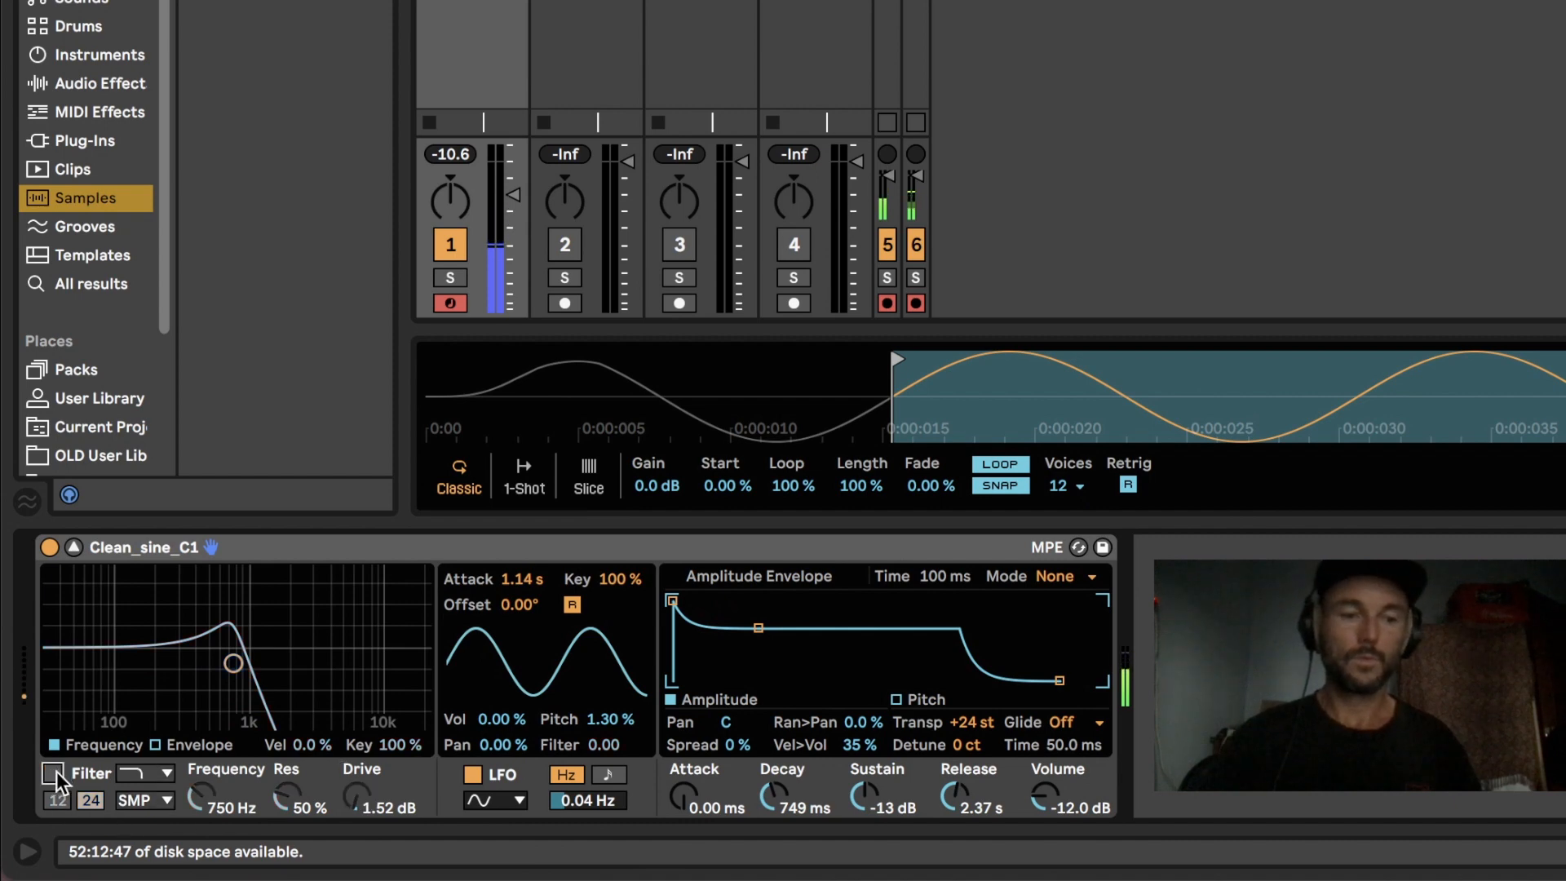
click(54, 773)
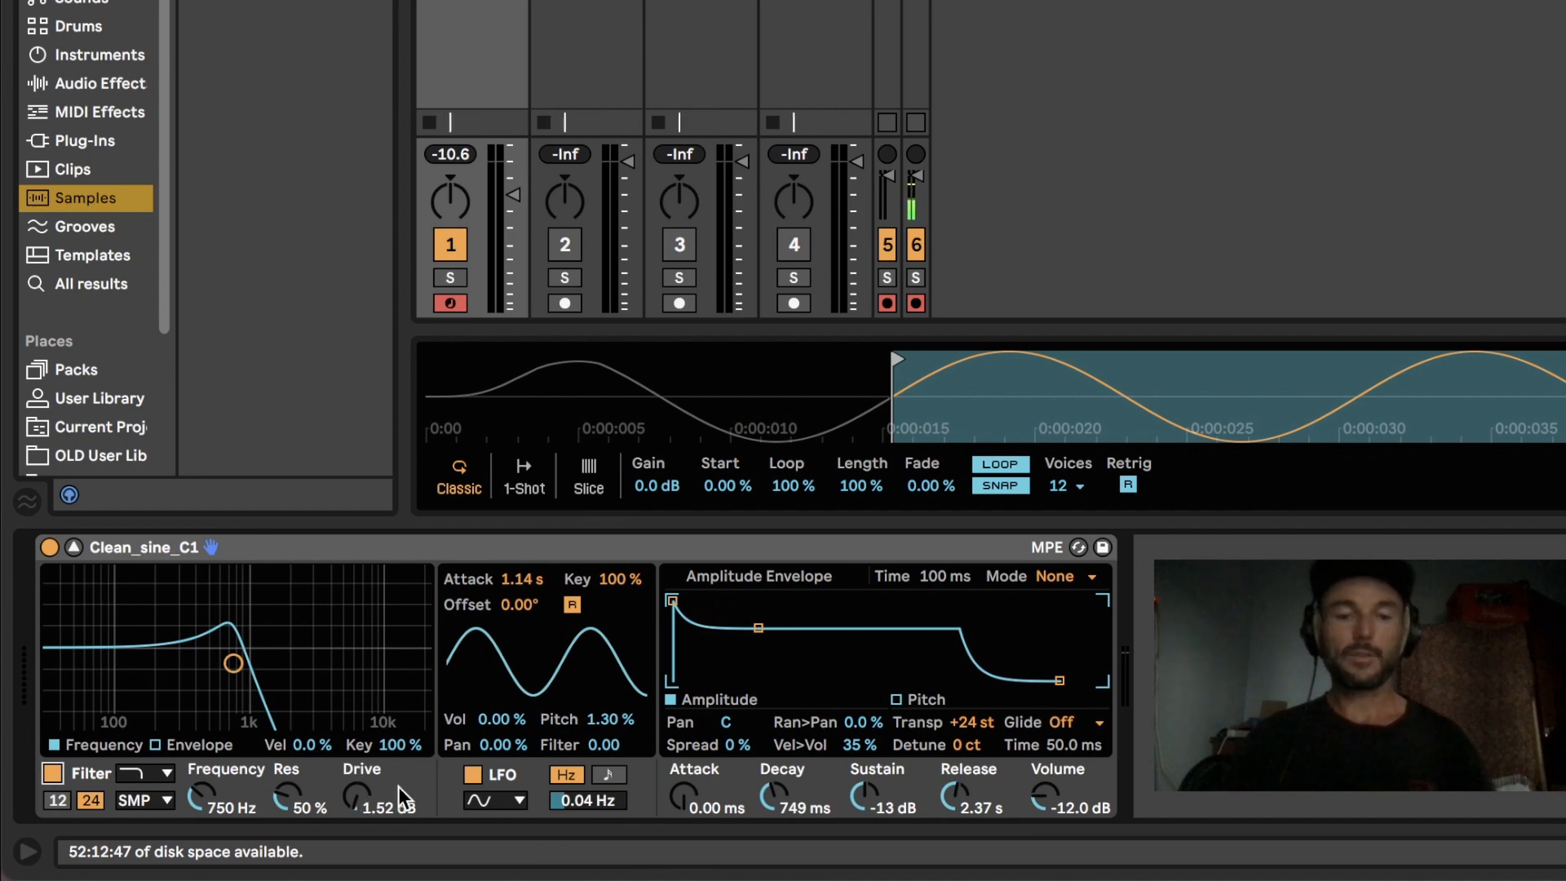
Step: Set the amplitude release to 3.36 s, and group Simpler into an Instrument Rack with its macro controls shown
mouse_move(950, 792)
mouse_down()
mouse_move(949, 751)
mouse_move(949, 793)
mouse_up()
click(334, 578)
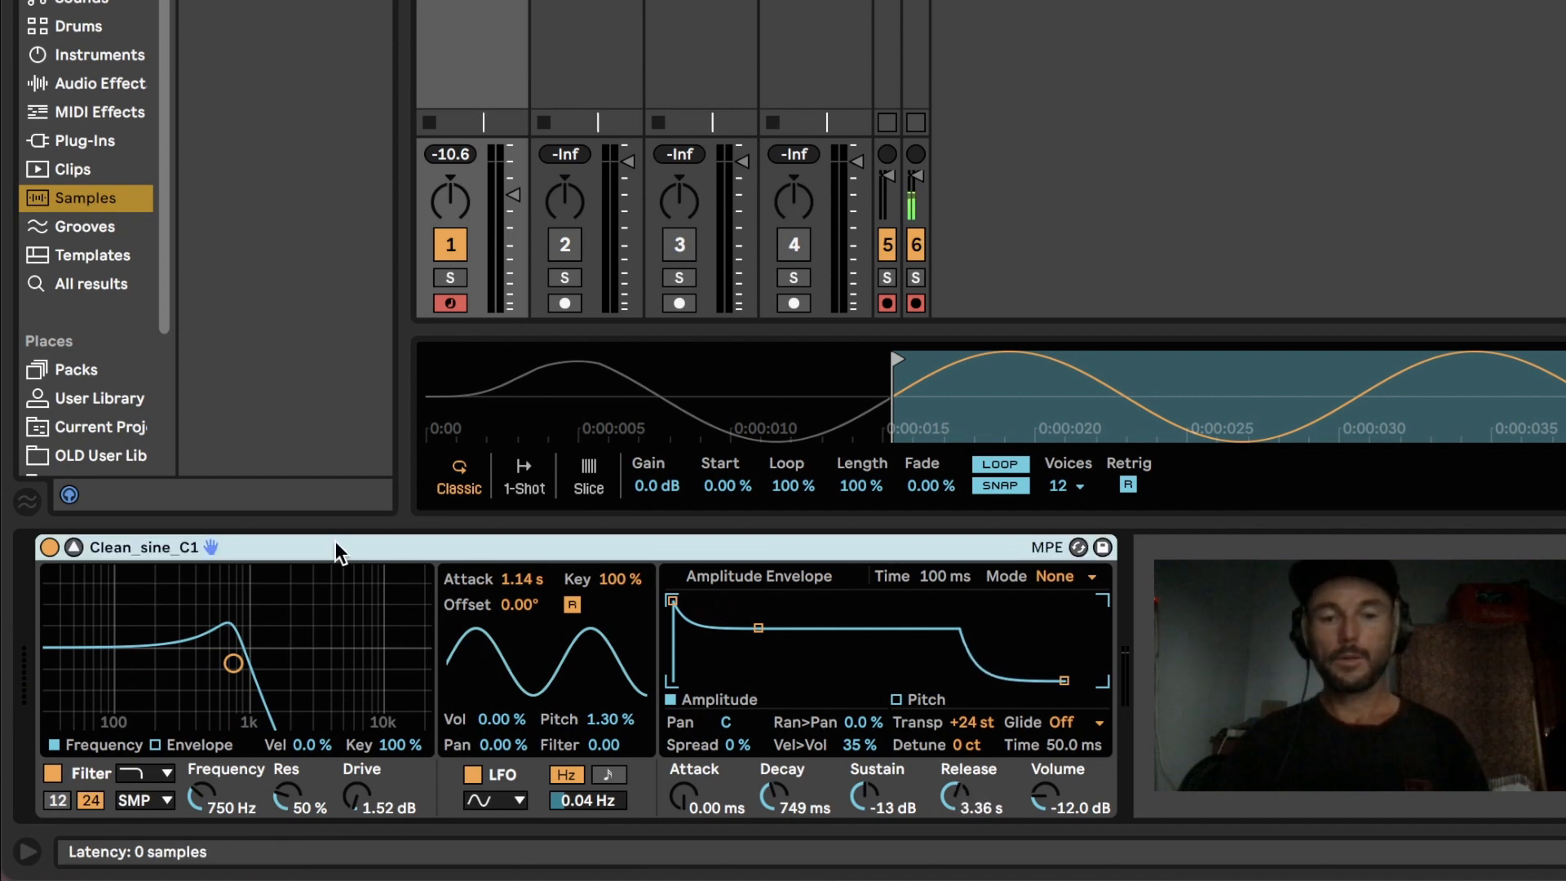
right_click(337, 553)
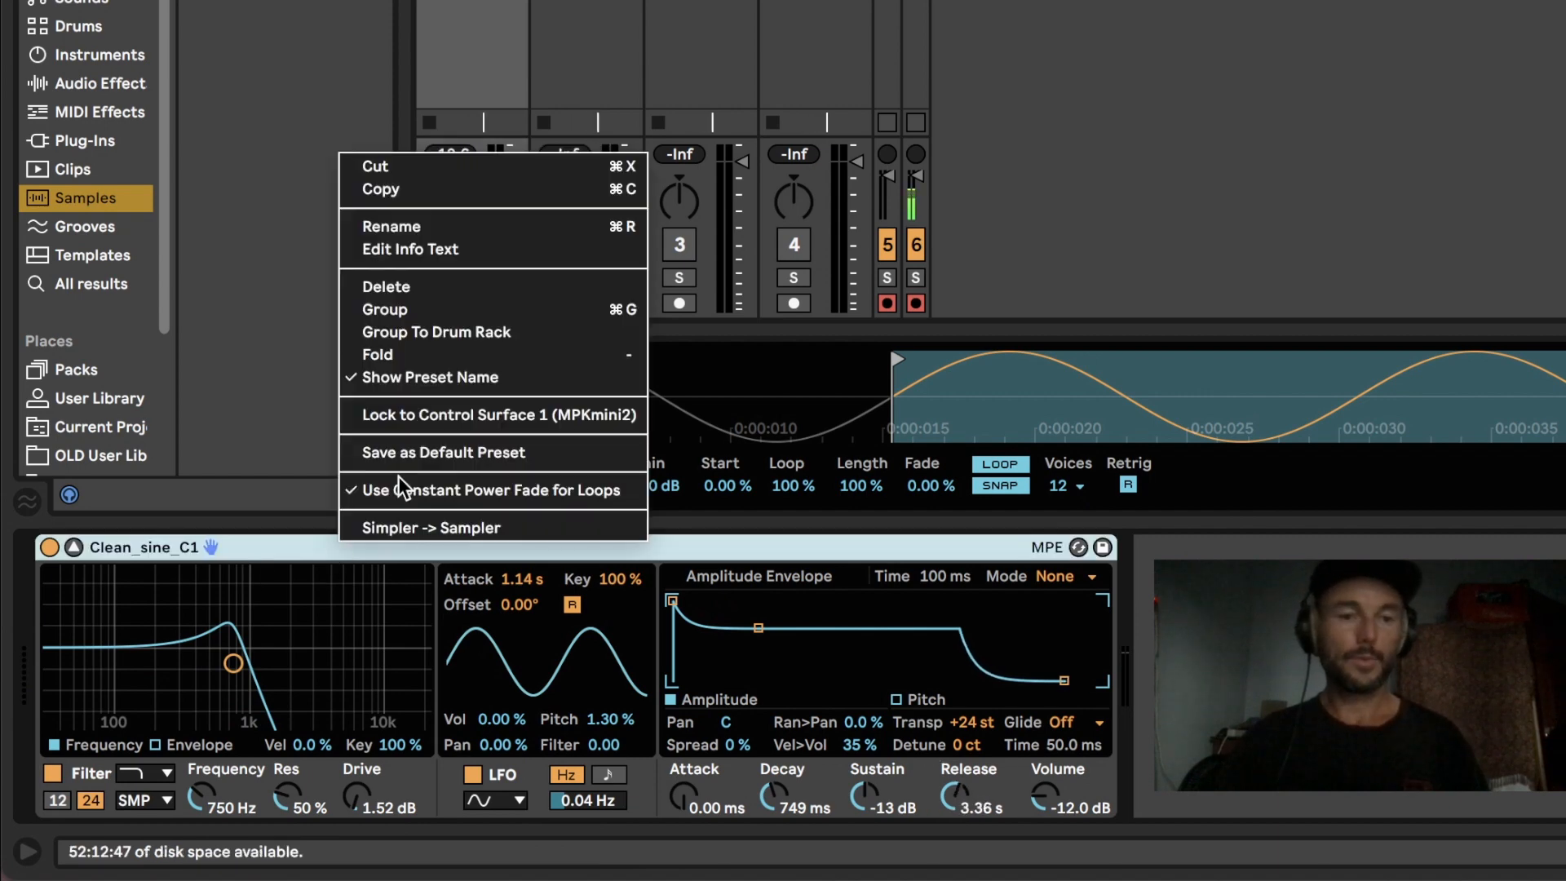
click(393, 310)
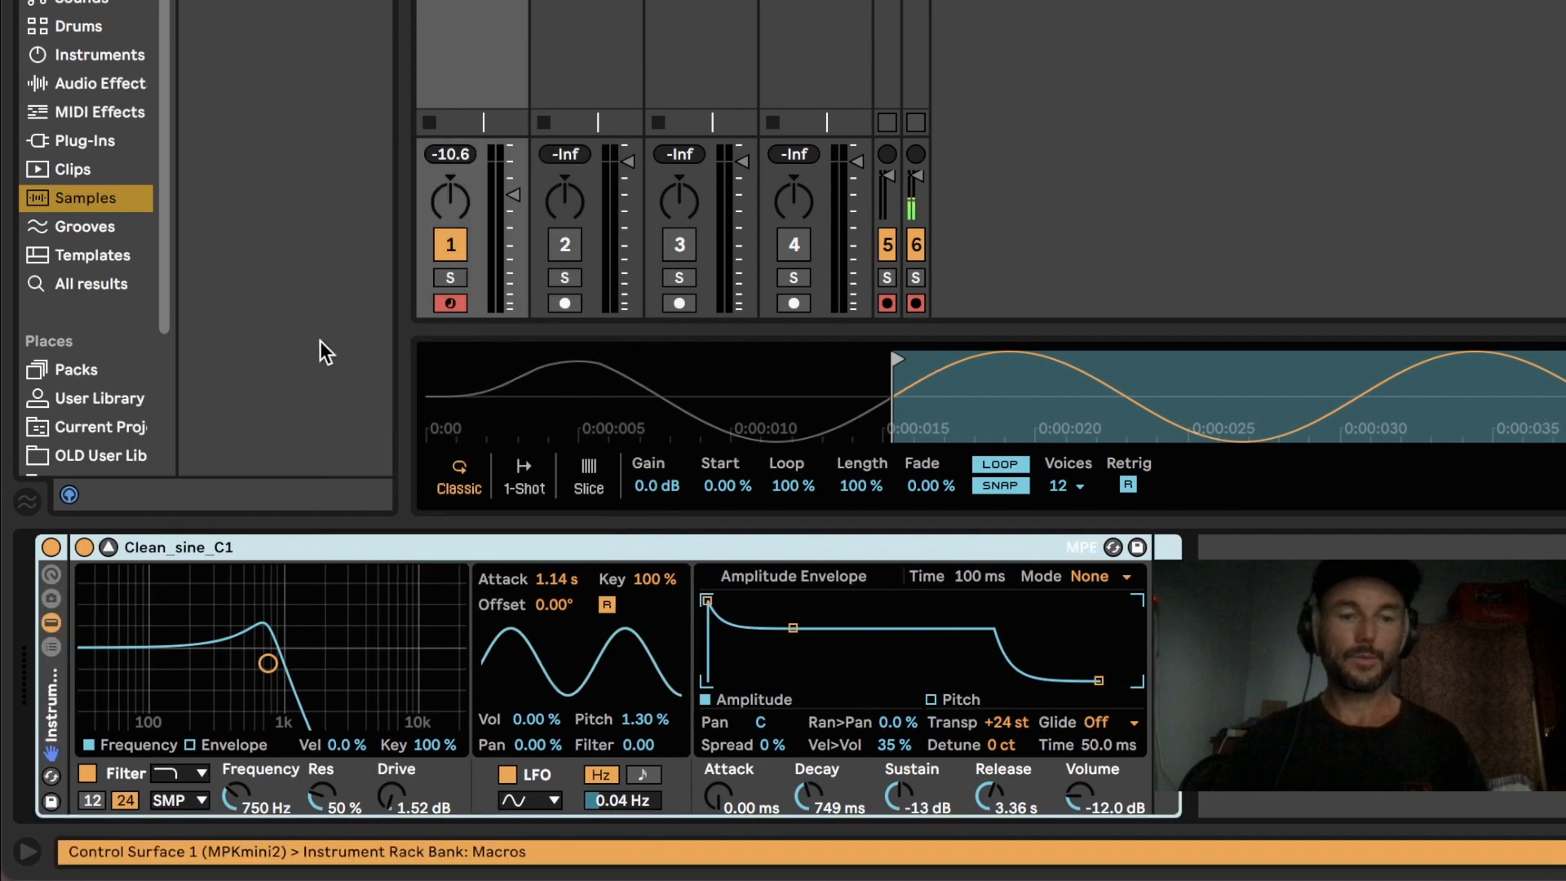
click(51, 575)
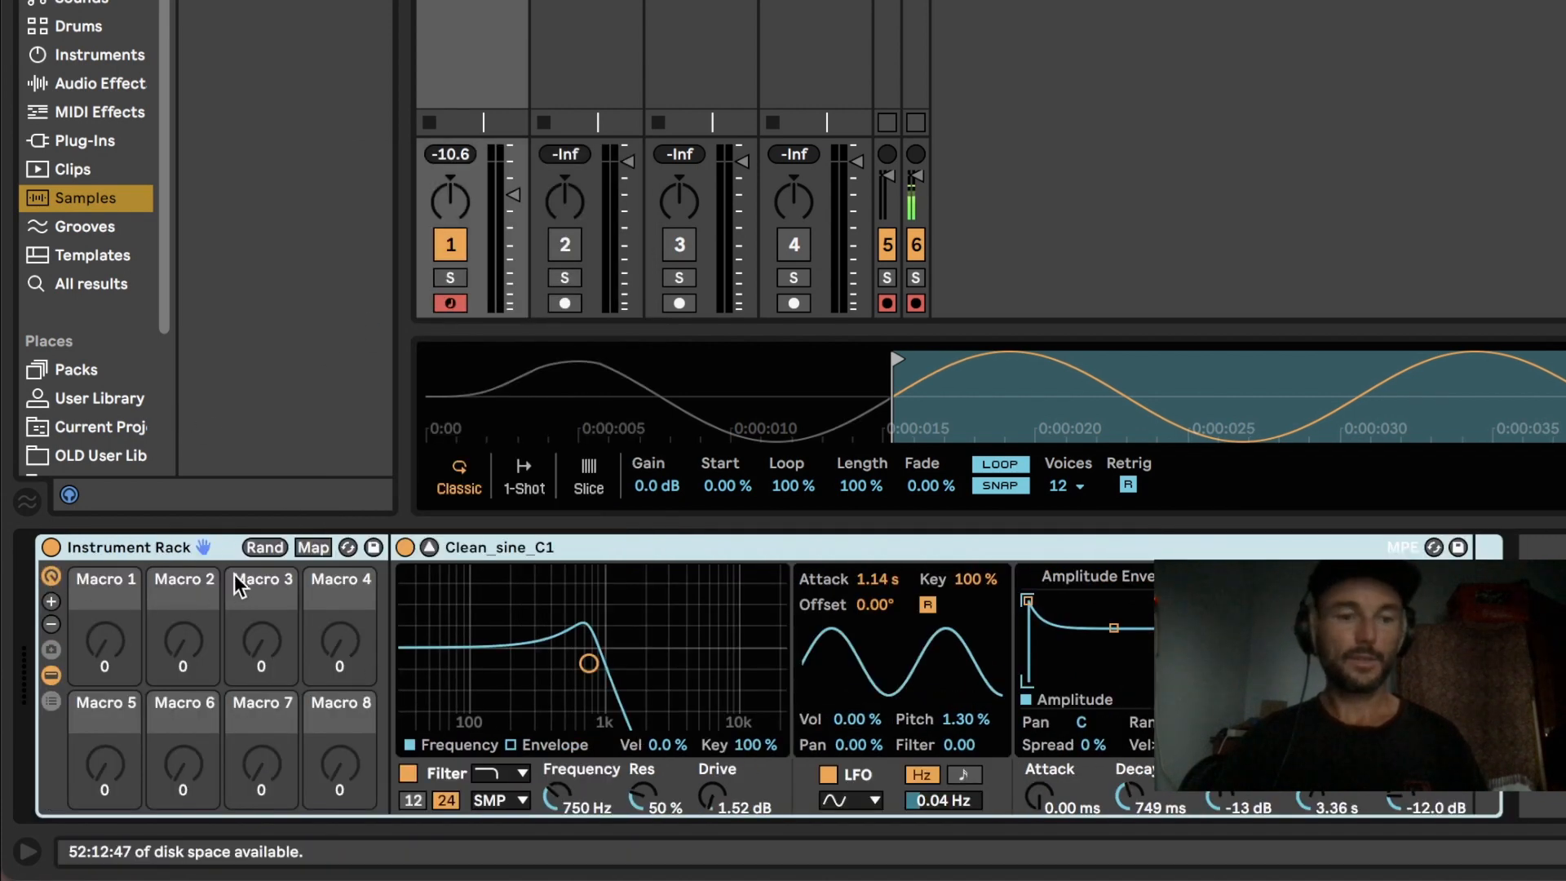
Step: Map the amplitude envelope's attack, decay, sustain and release to Macros 1 to 4 of the Instrument Rack
click(319, 547)
click(1069, 781)
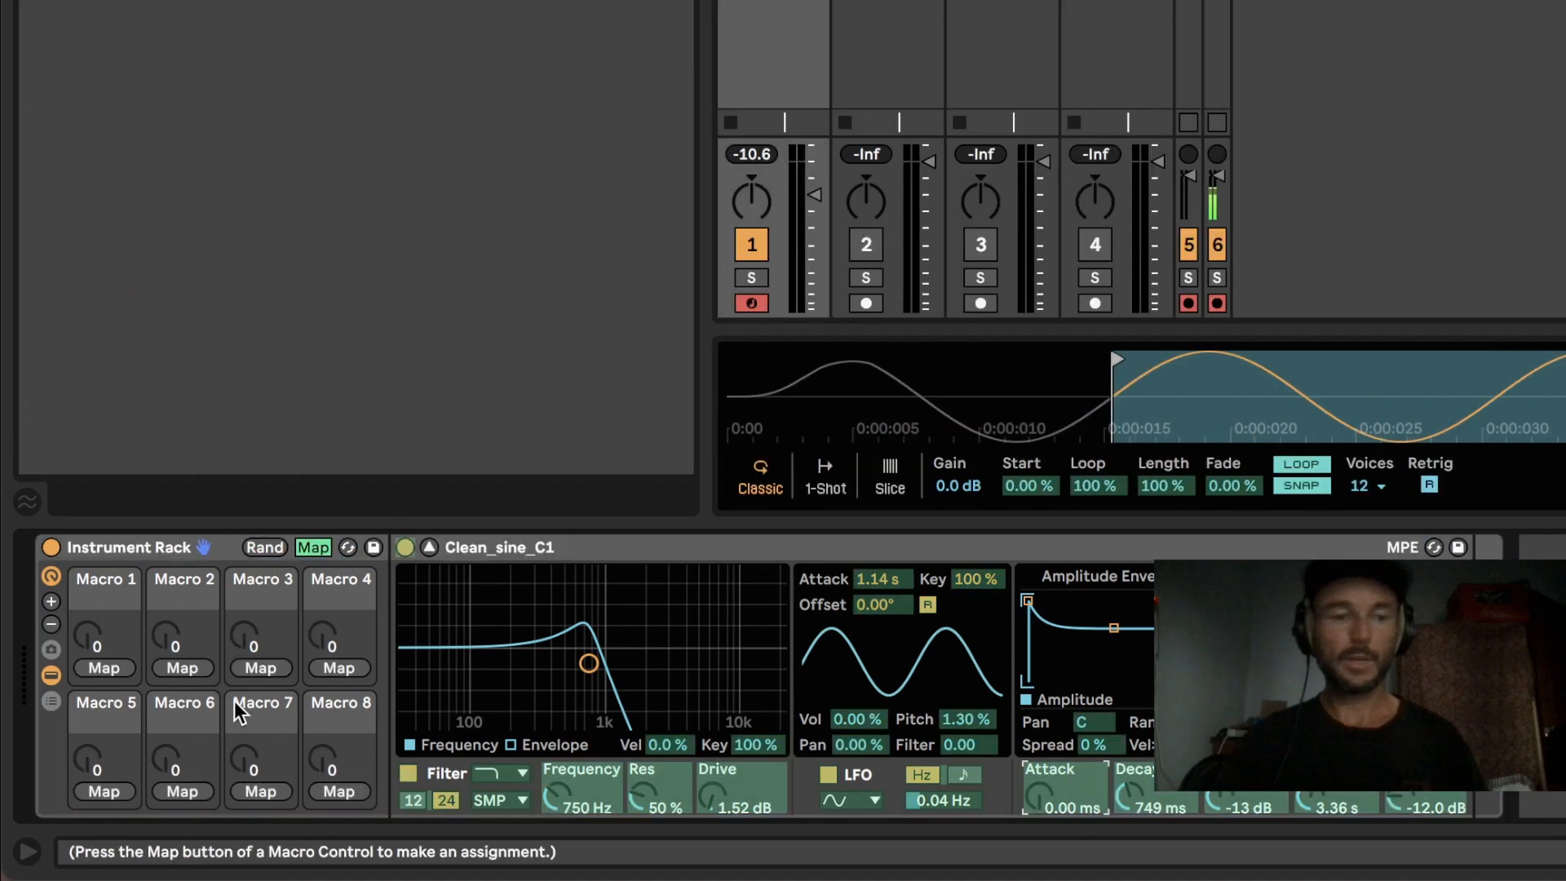
click(104, 667)
click(1143, 786)
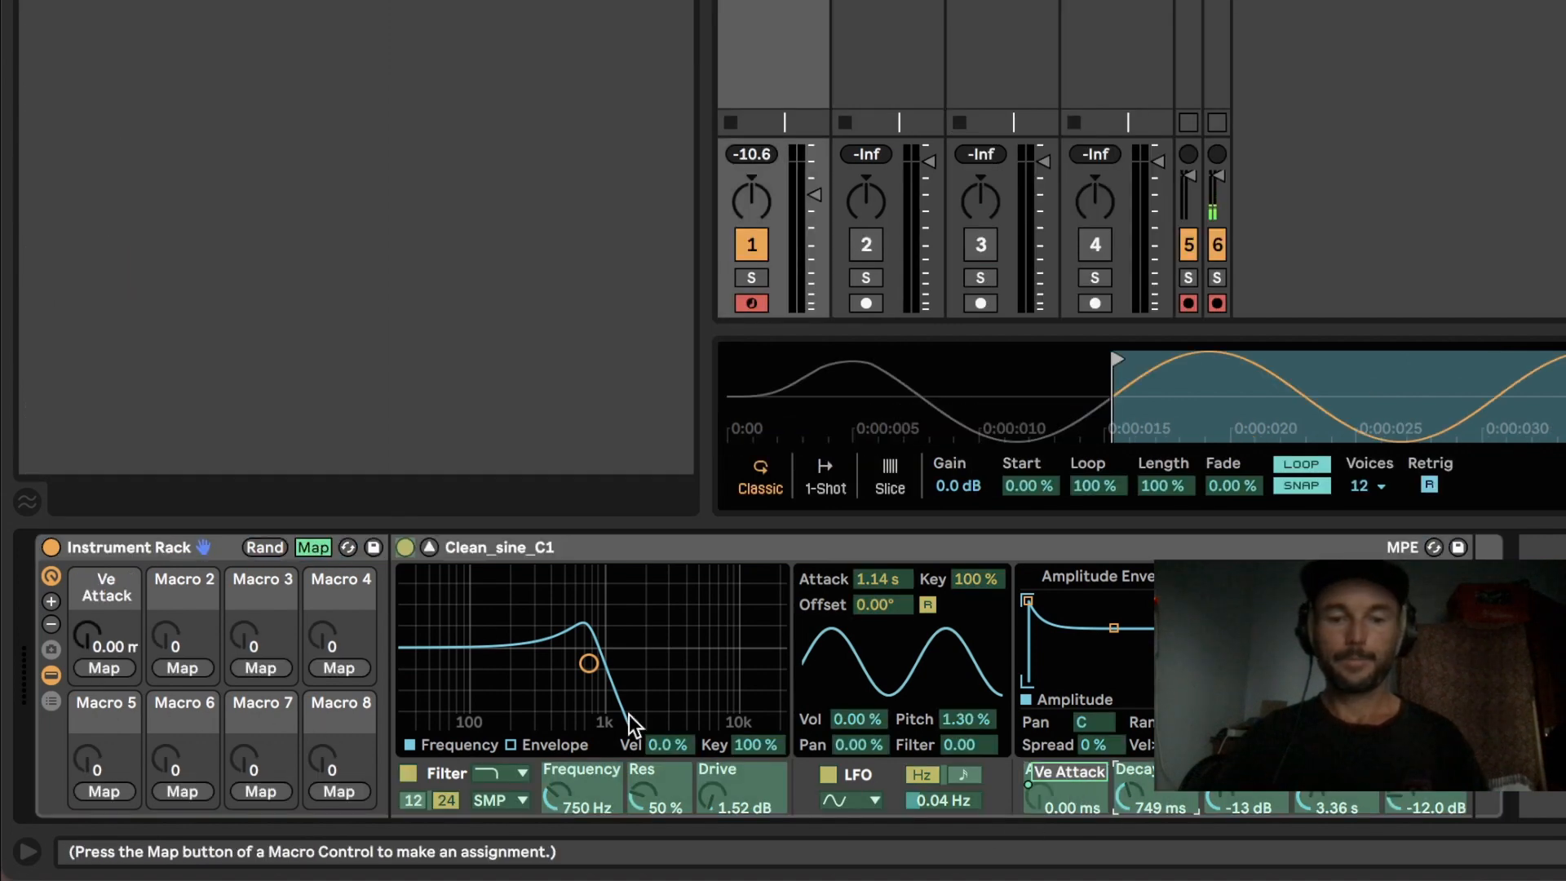
click(182, 668)
click(1257, 794)
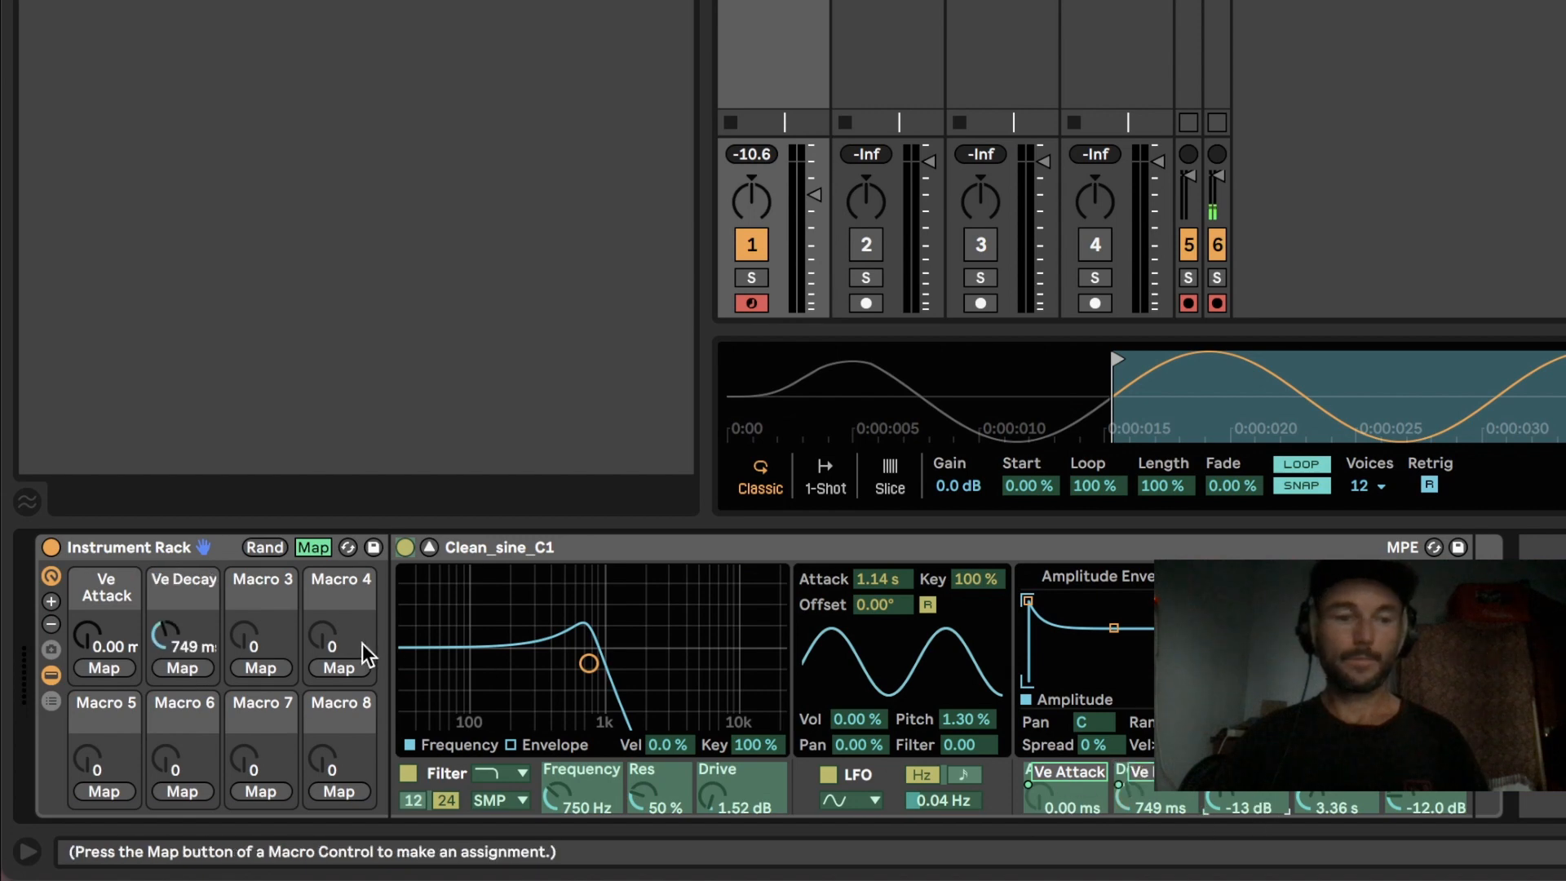
click(257, 662)
click(1338, 803)
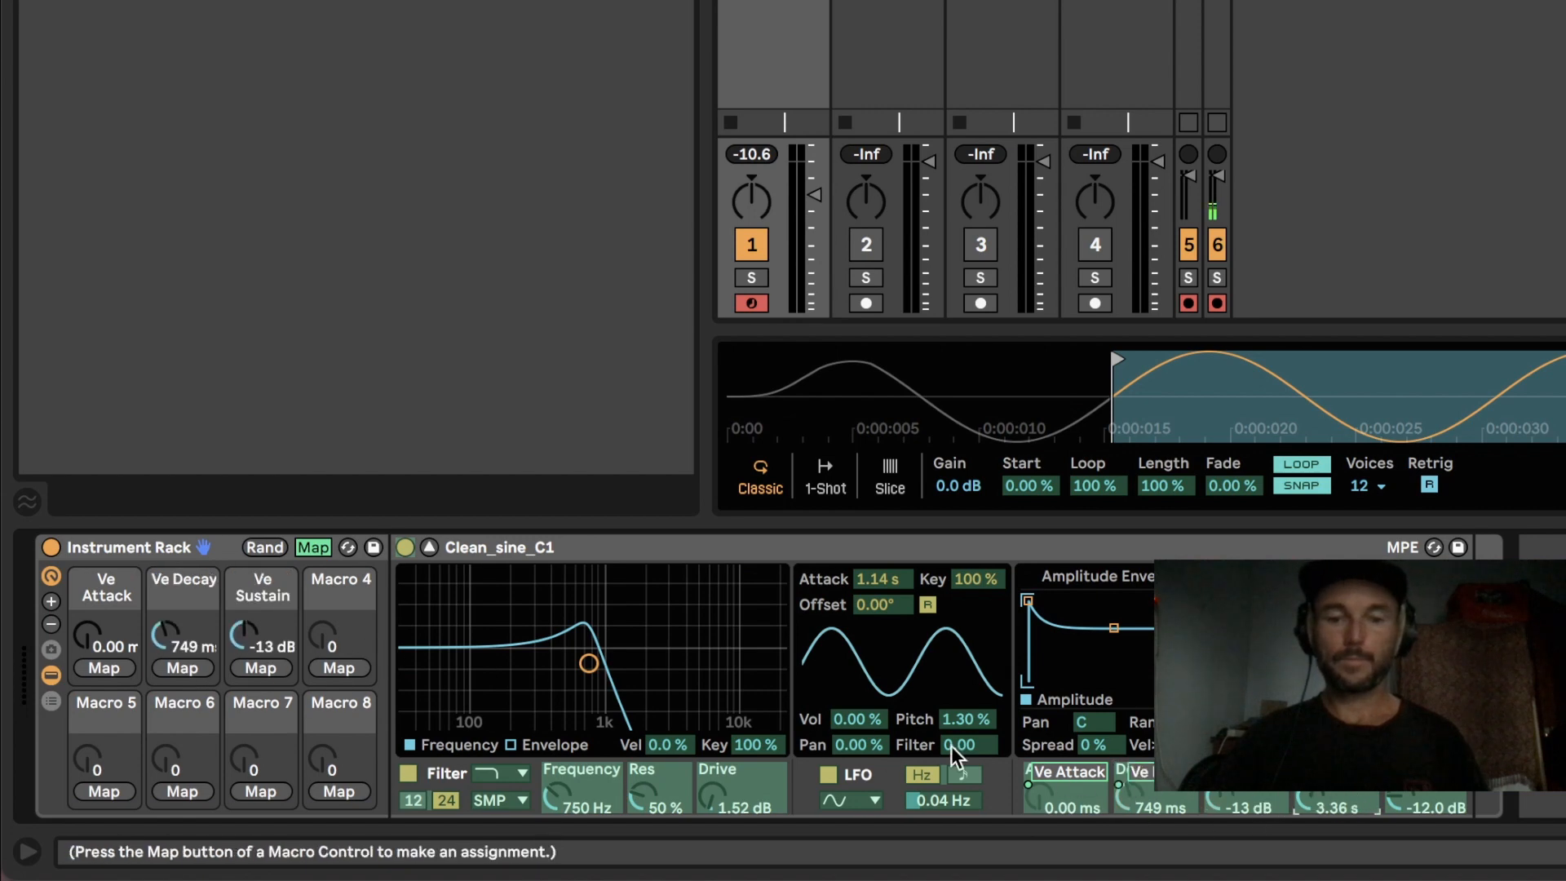
click(355, 671)
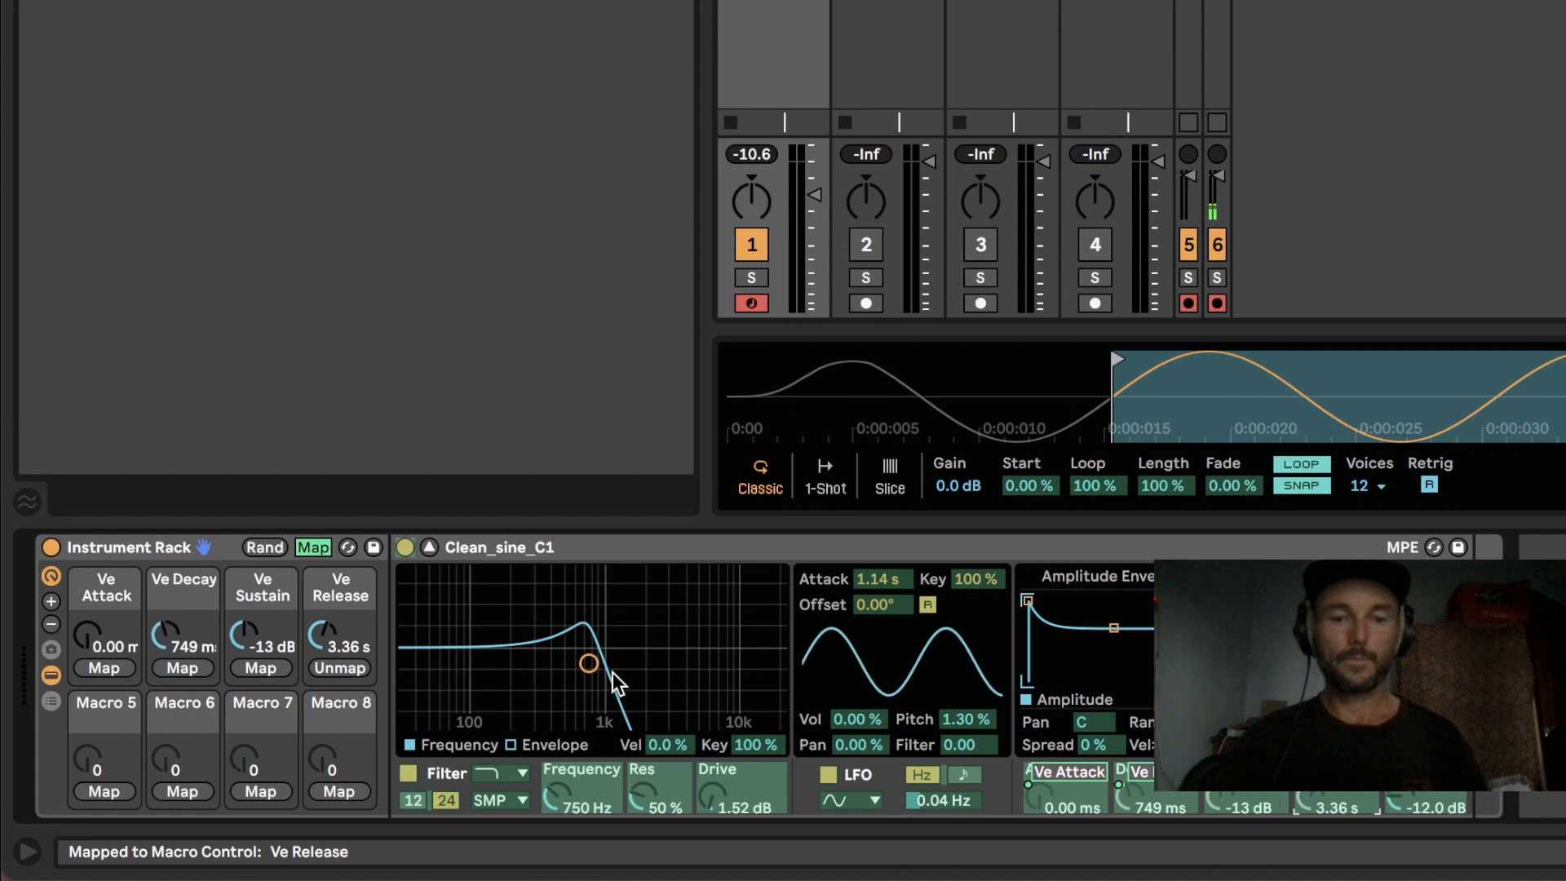
Step: Map filter drive to Macro 8 and filter frequency to Macro 7, and leave macro mapping mode
click(739, 790)
click(330, 791)
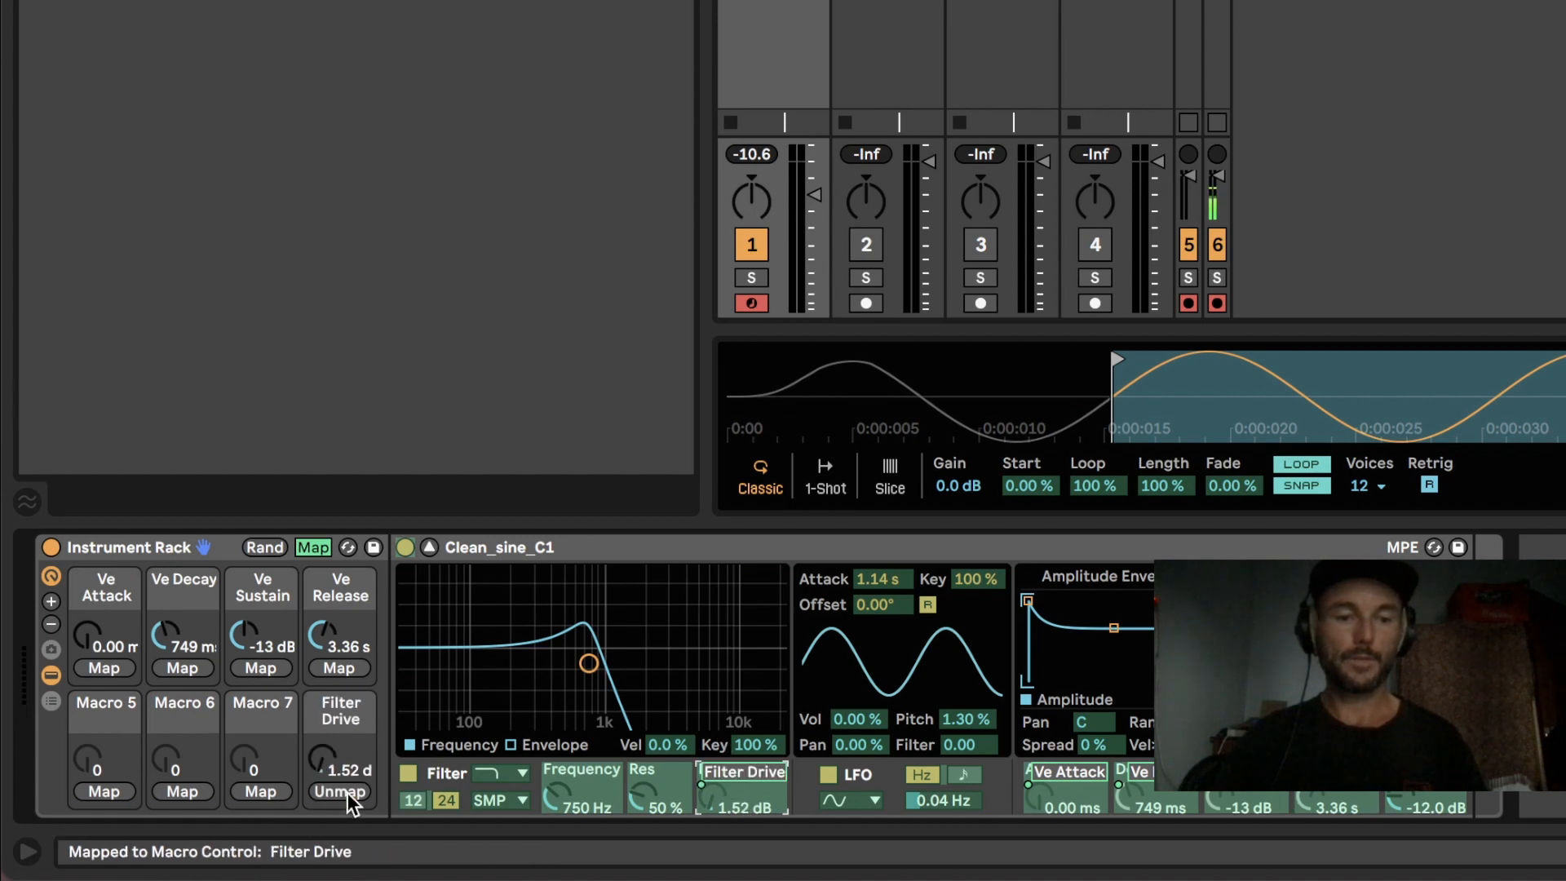
click(571, 785)
click(248, 792)
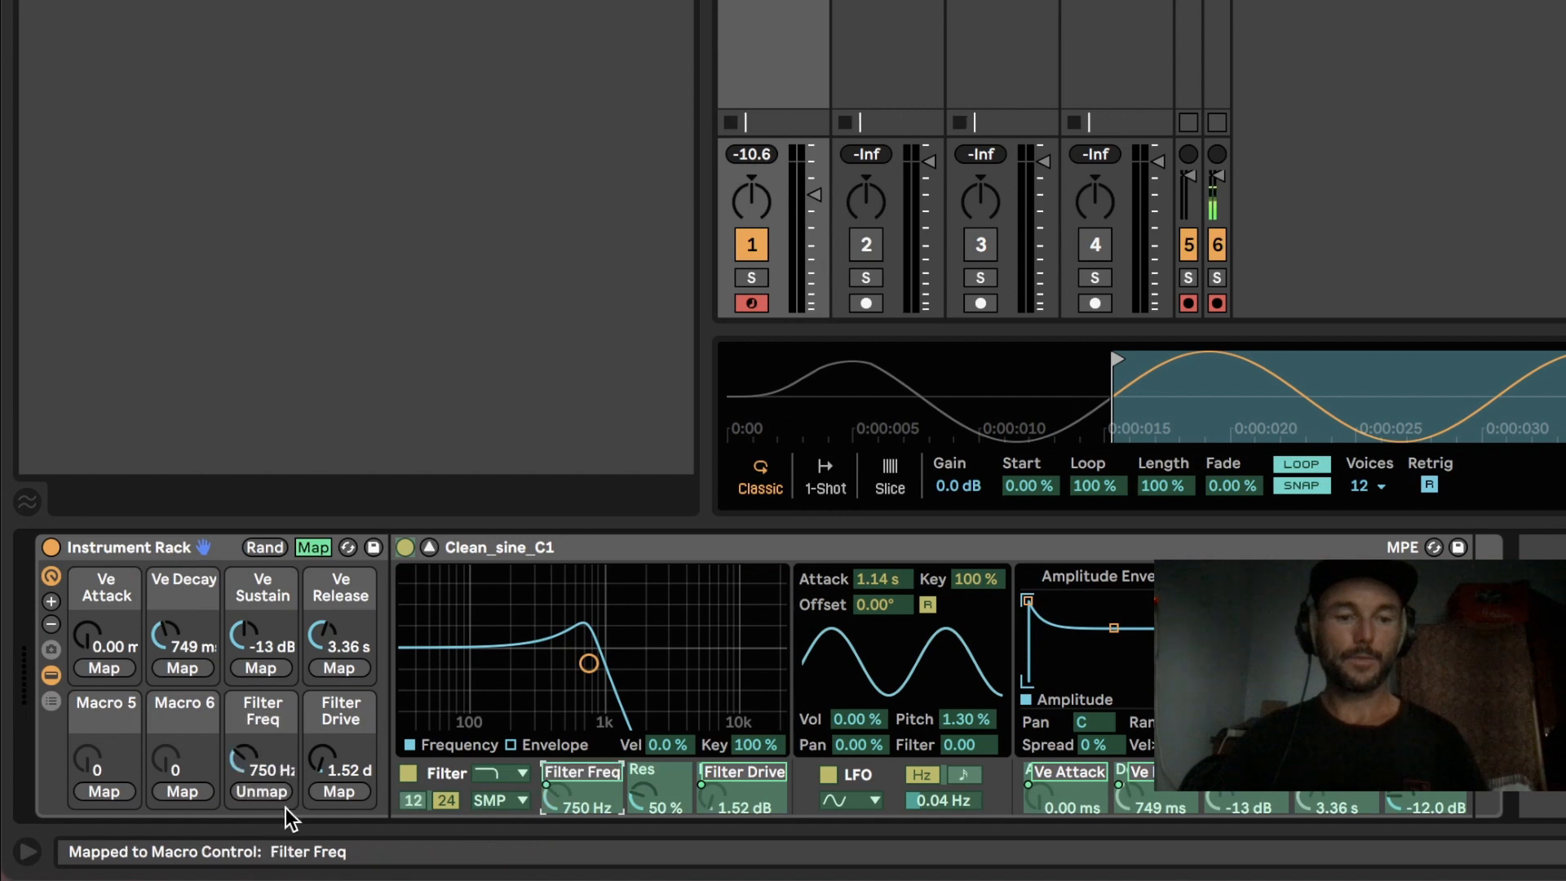
click(312, 547)
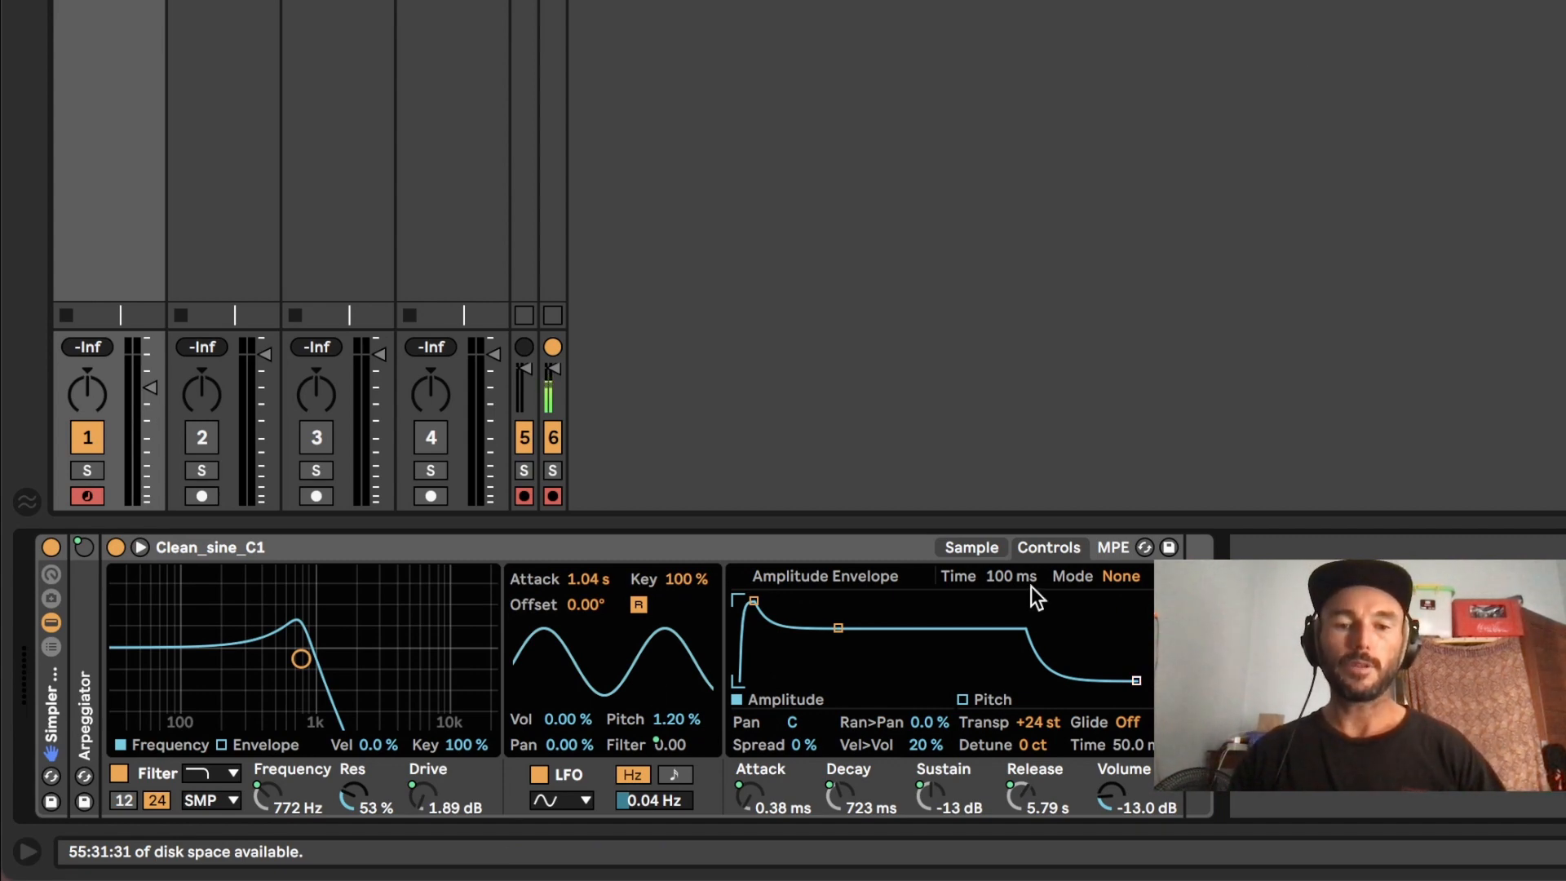
Step: Enable the pitch envelope with an amount of +12 st and a decay of 5.58 ms, auditioning the sound
click(963, 699)
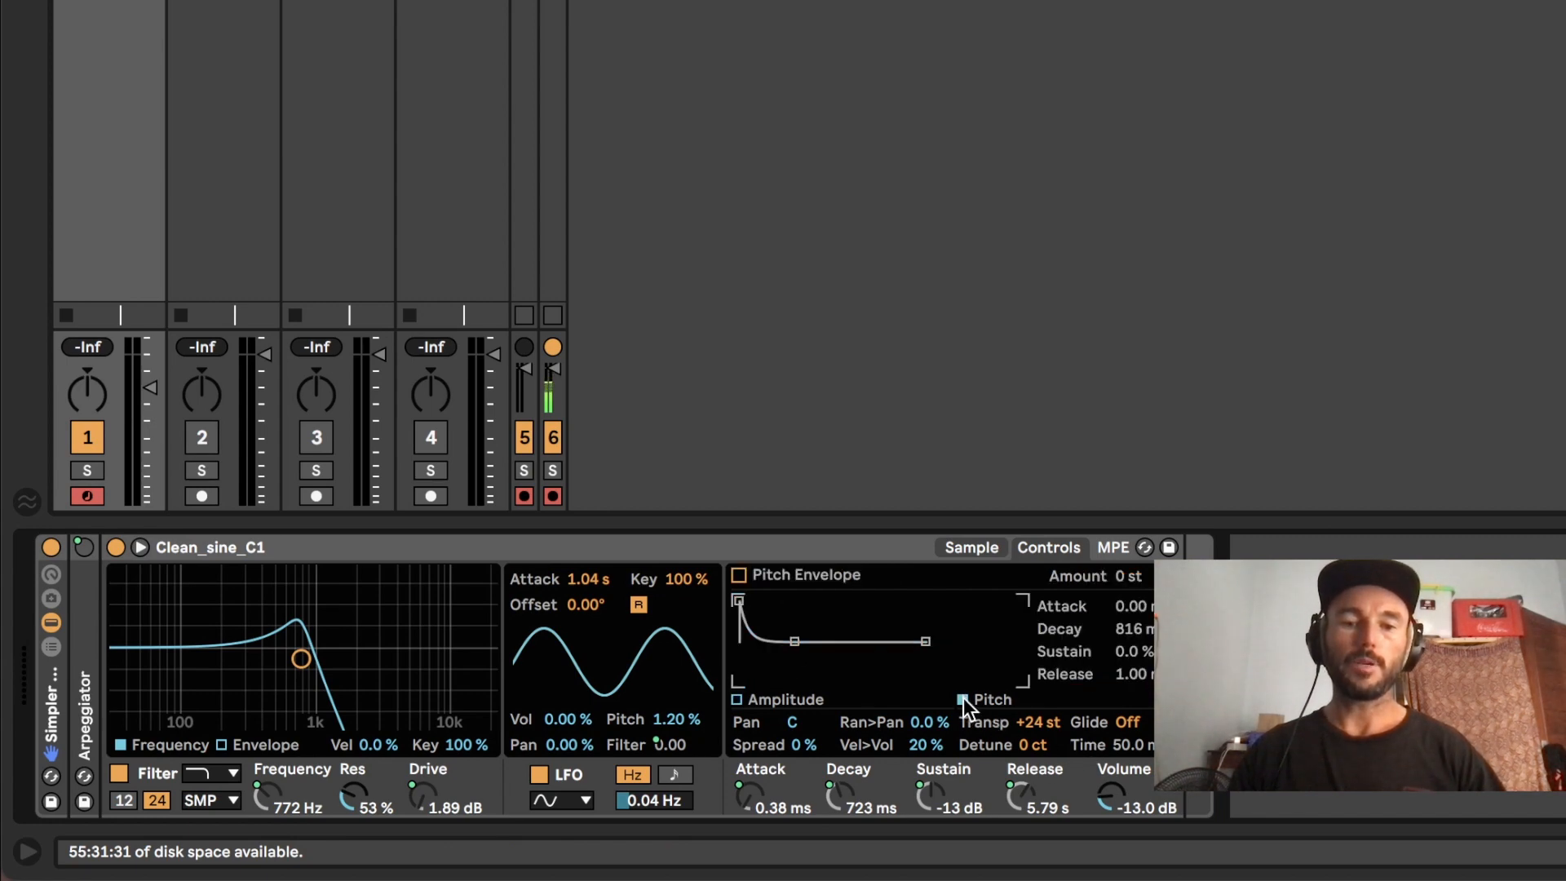
click(739, 575)
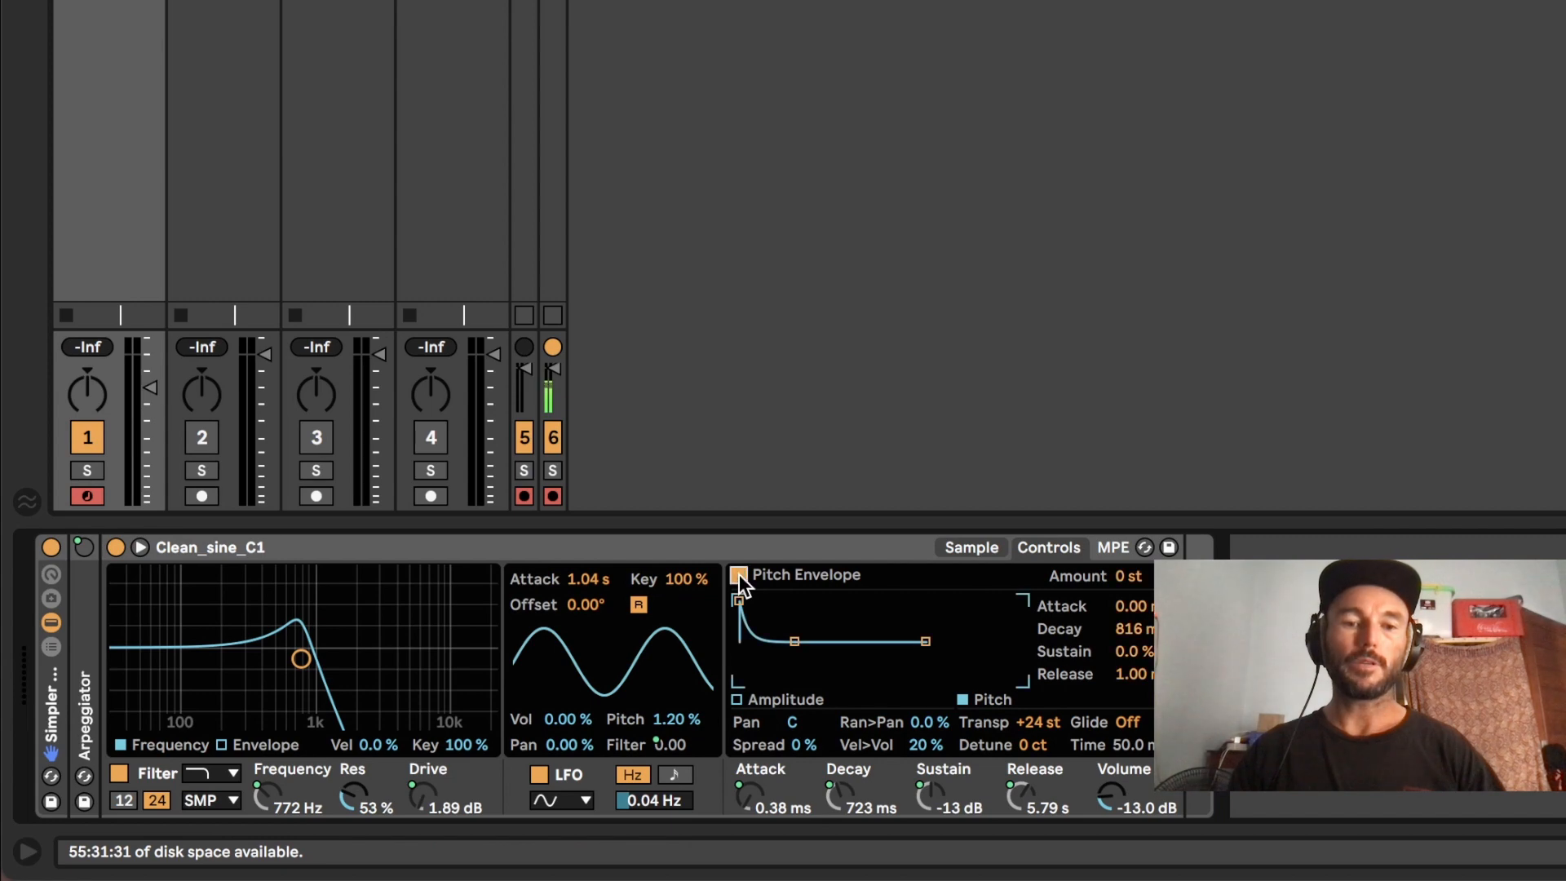
click(1125, 577)
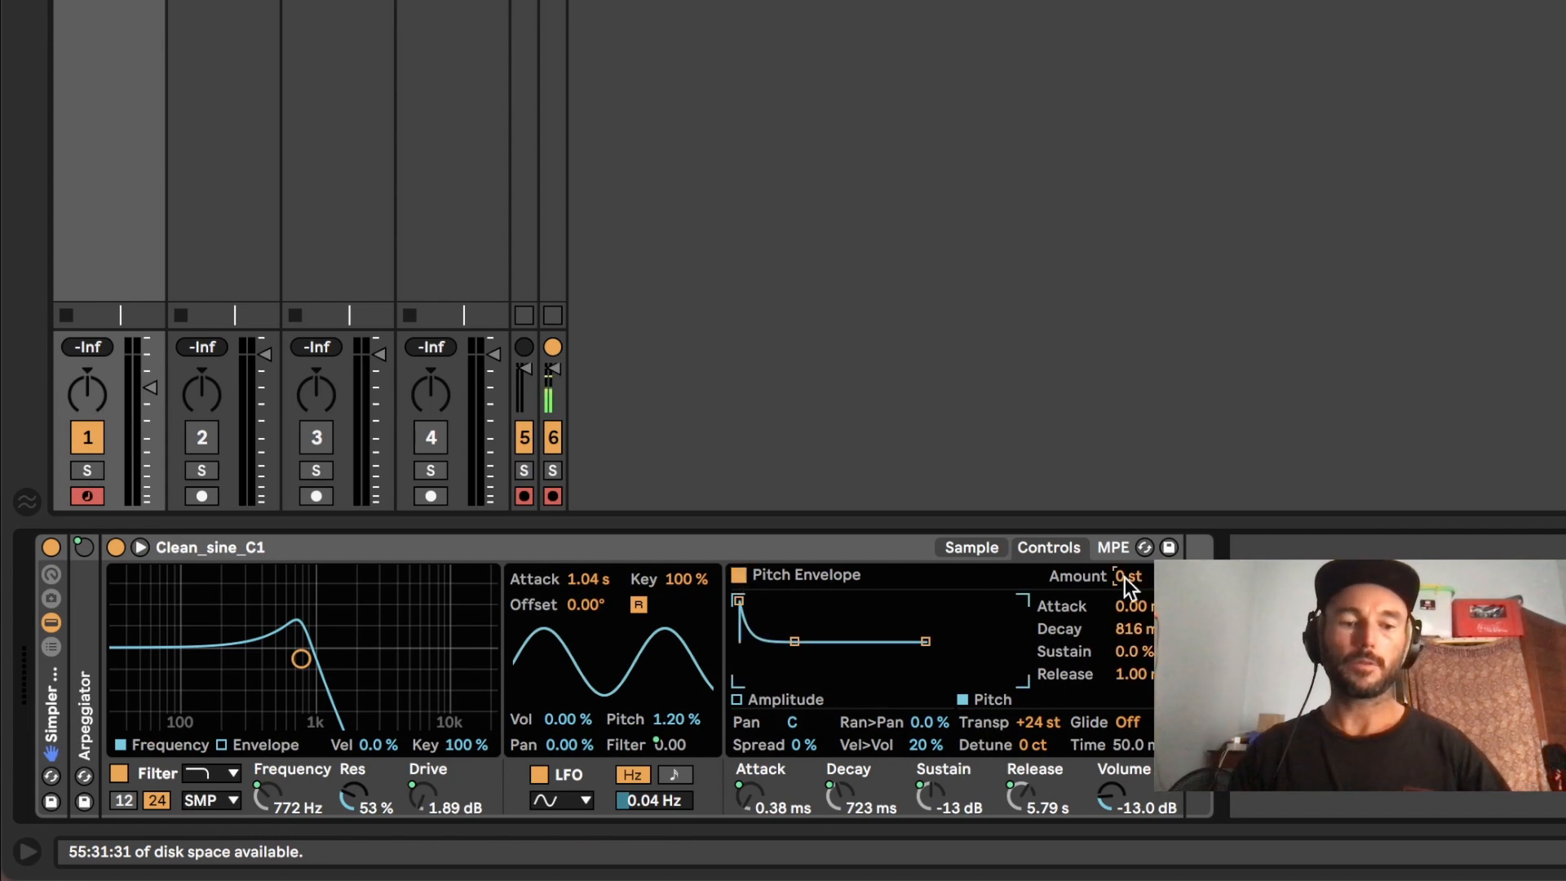
text(12)
key(Return)
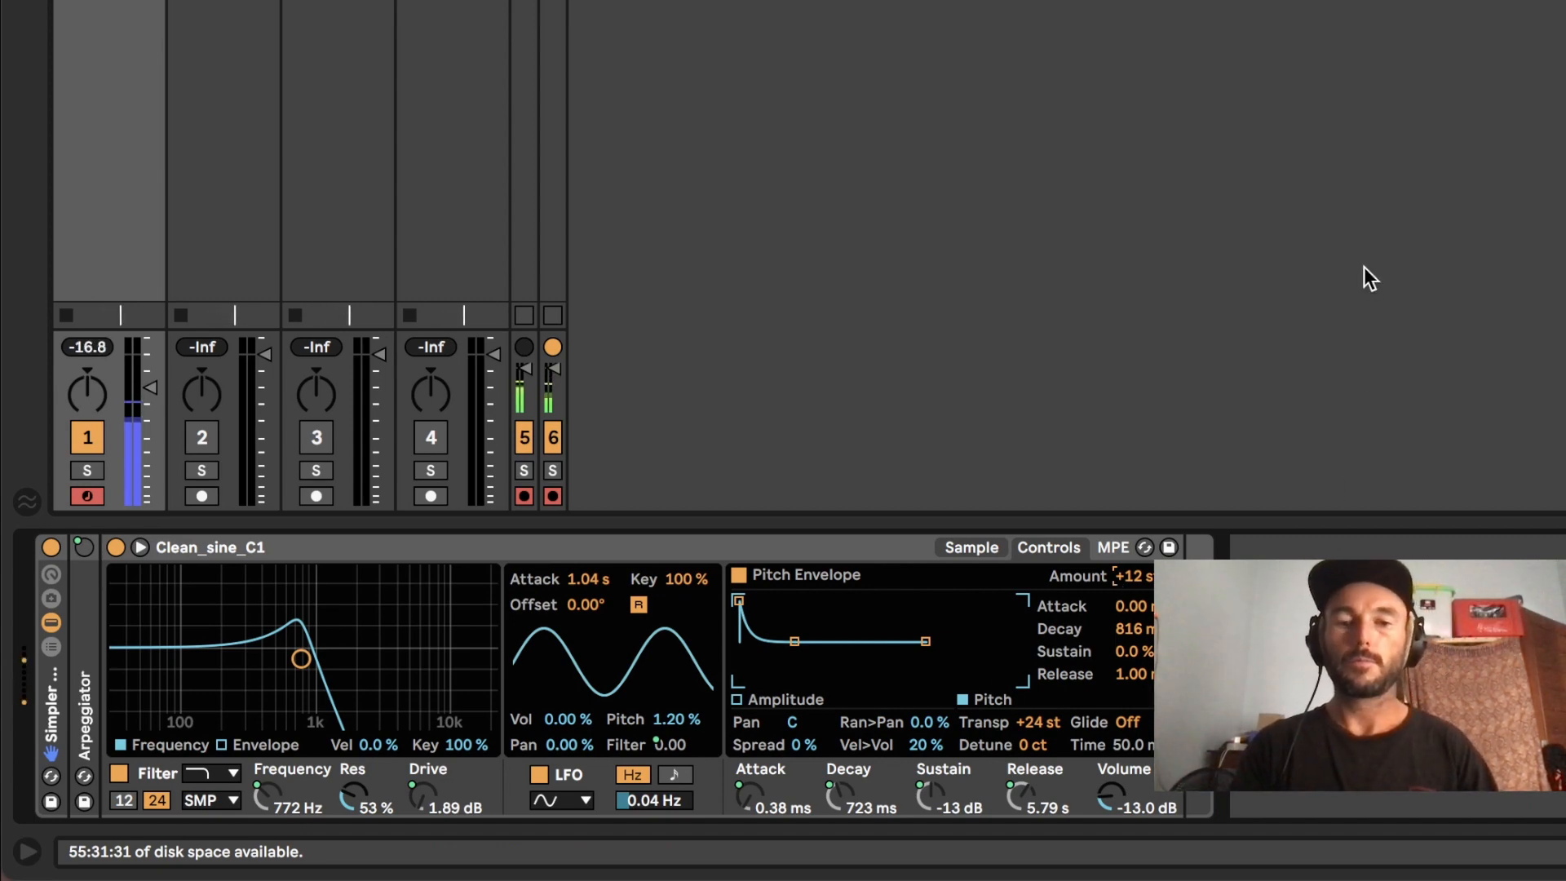
key(x)
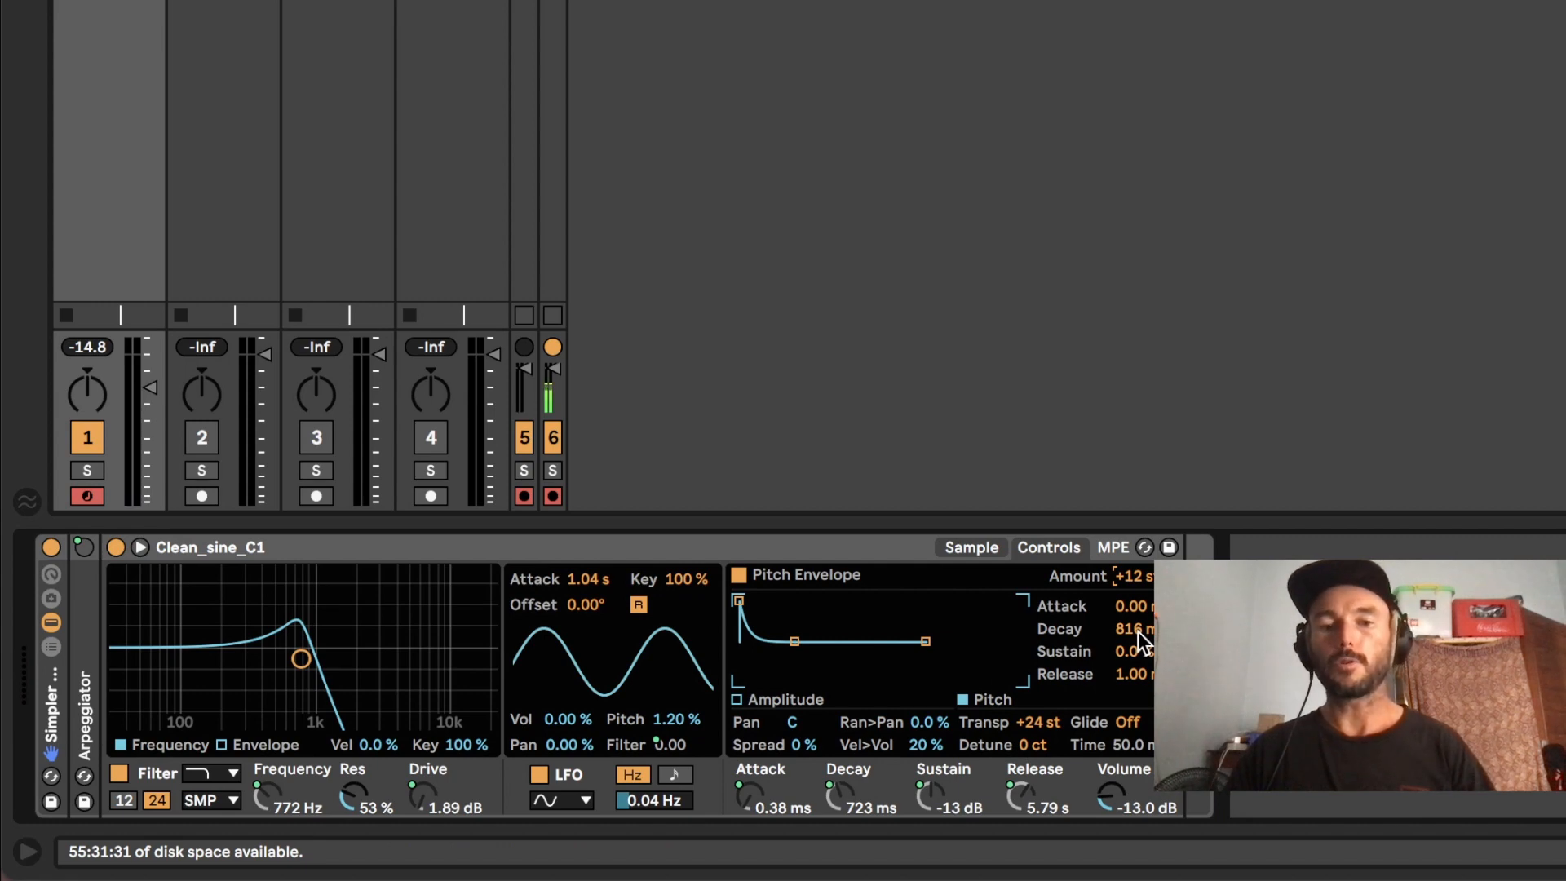
mouse_move(1138, 632)
mouse_down()
mouse_move(1138, 701)
mouse_move(1142, 640)
mouse_up()
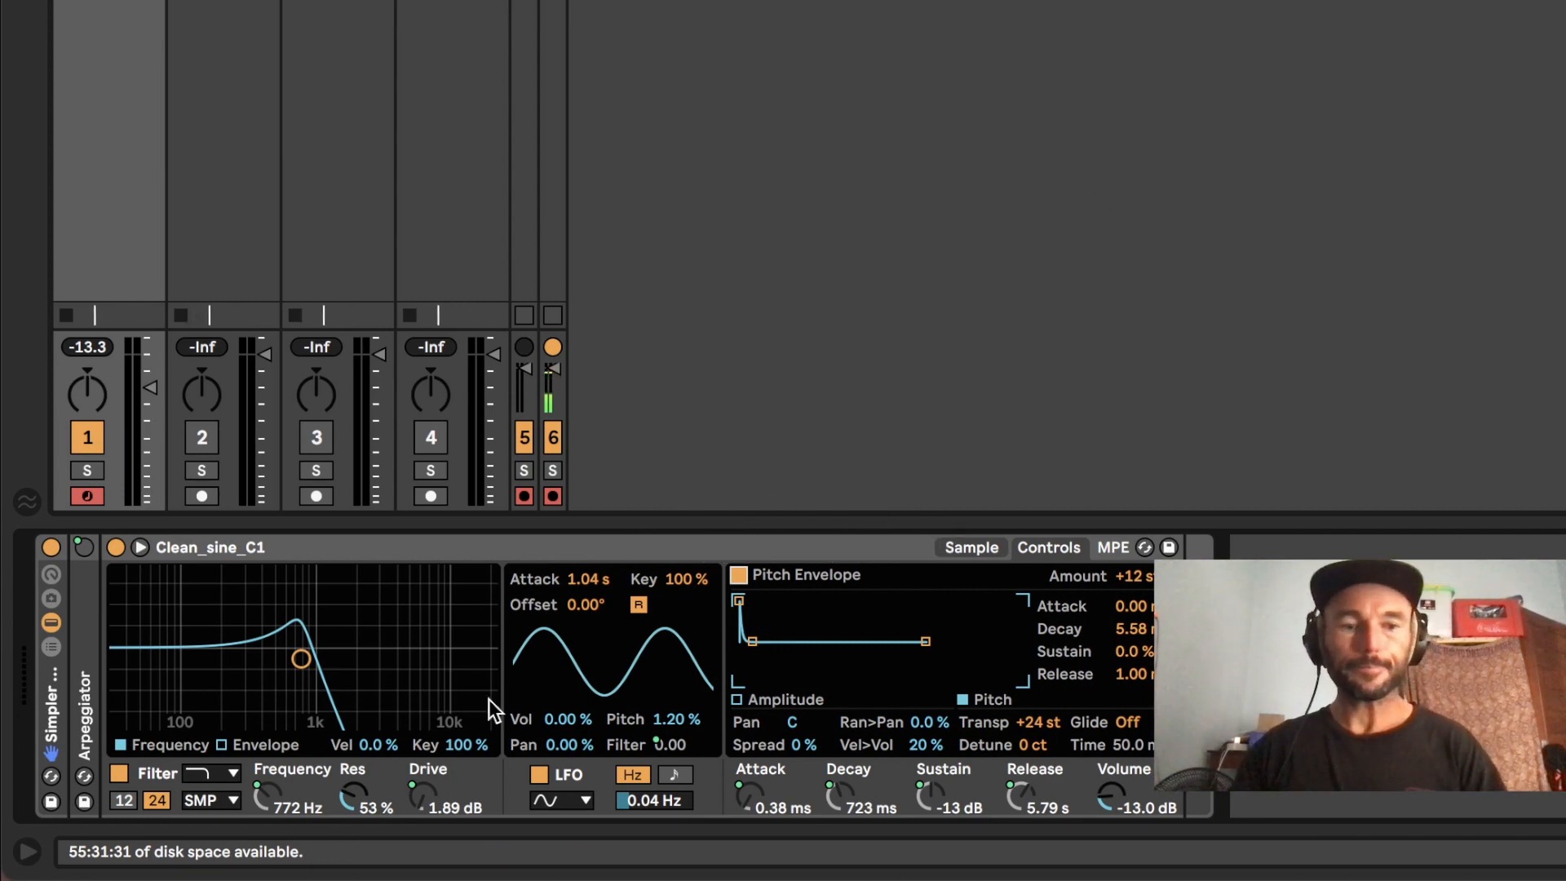
Step: Check Simpler's sample view, return to its controls and try out the Spread setting
click(974, 545)
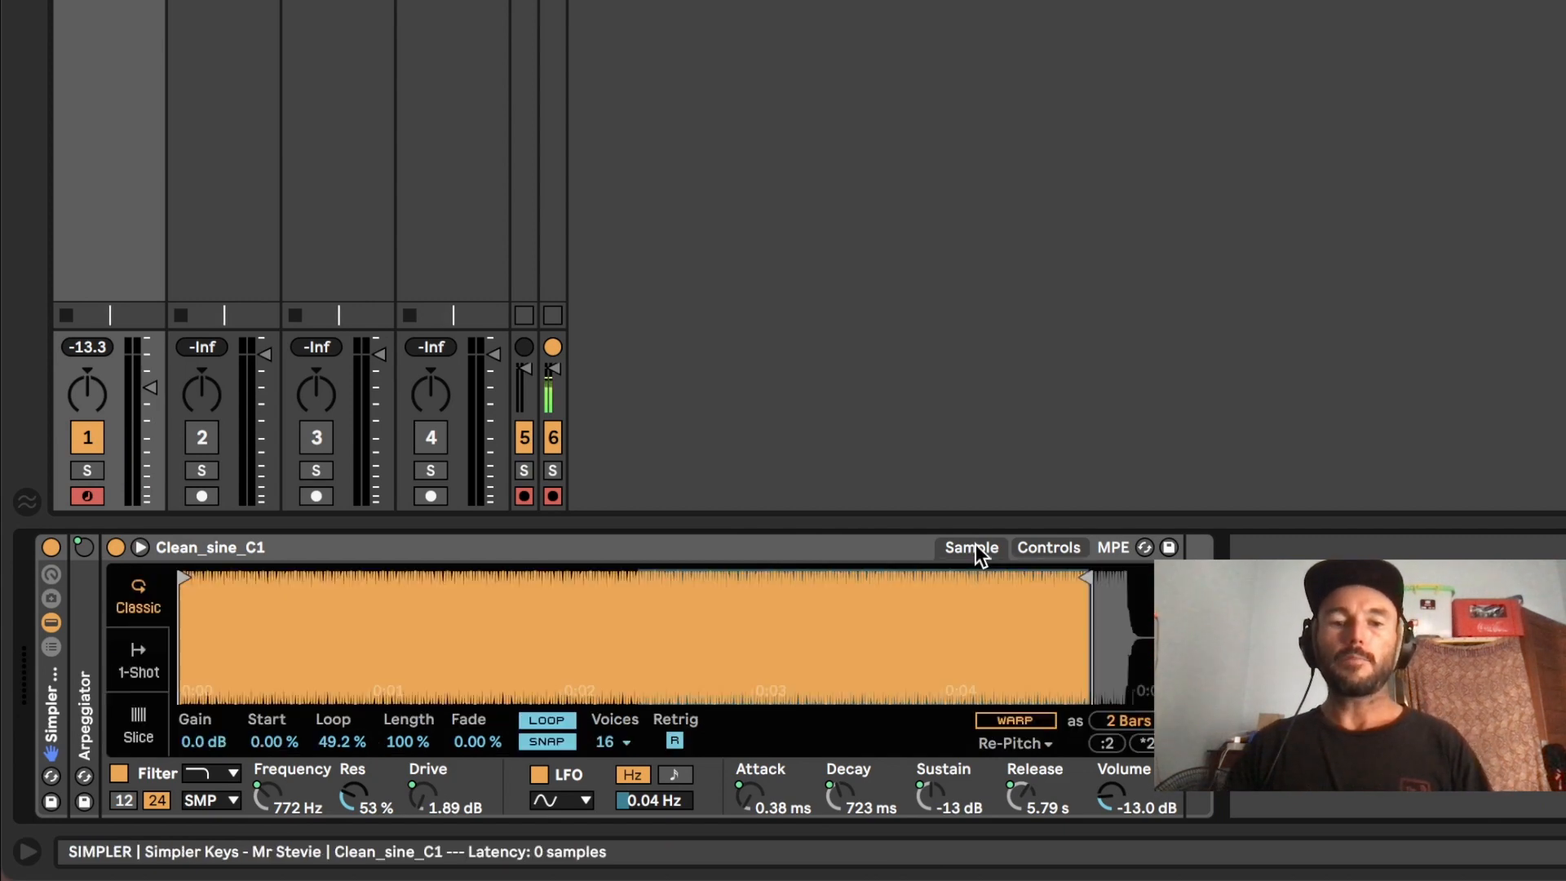
click(1054, 545)
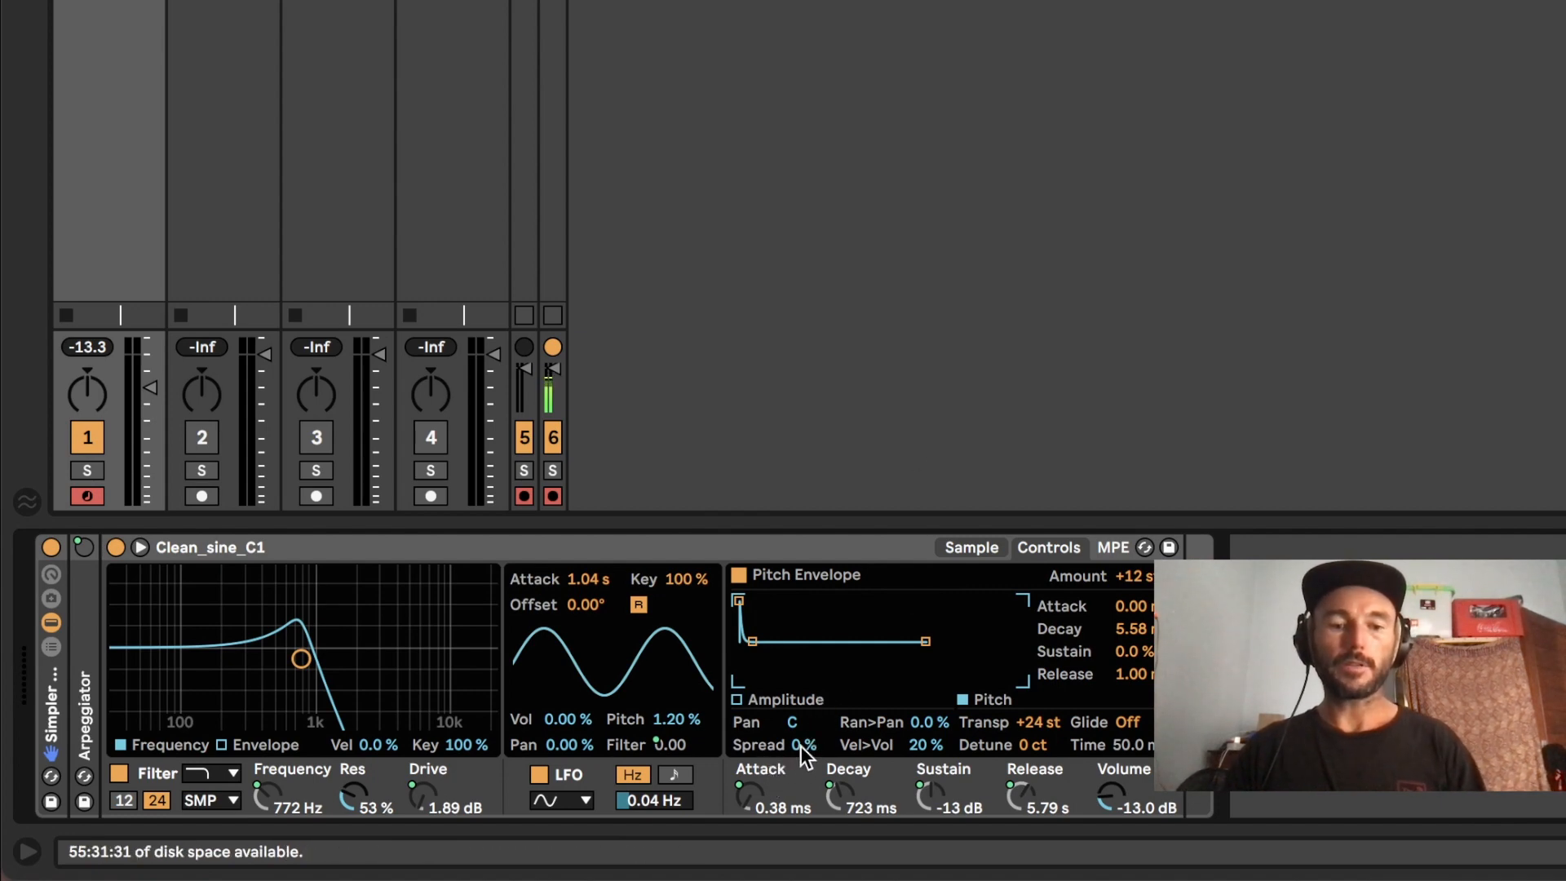
mouse_move(803, 745)
mouse_down()
mouse_move(804, 714)
mouse_move(804, 745)
mouse_up()
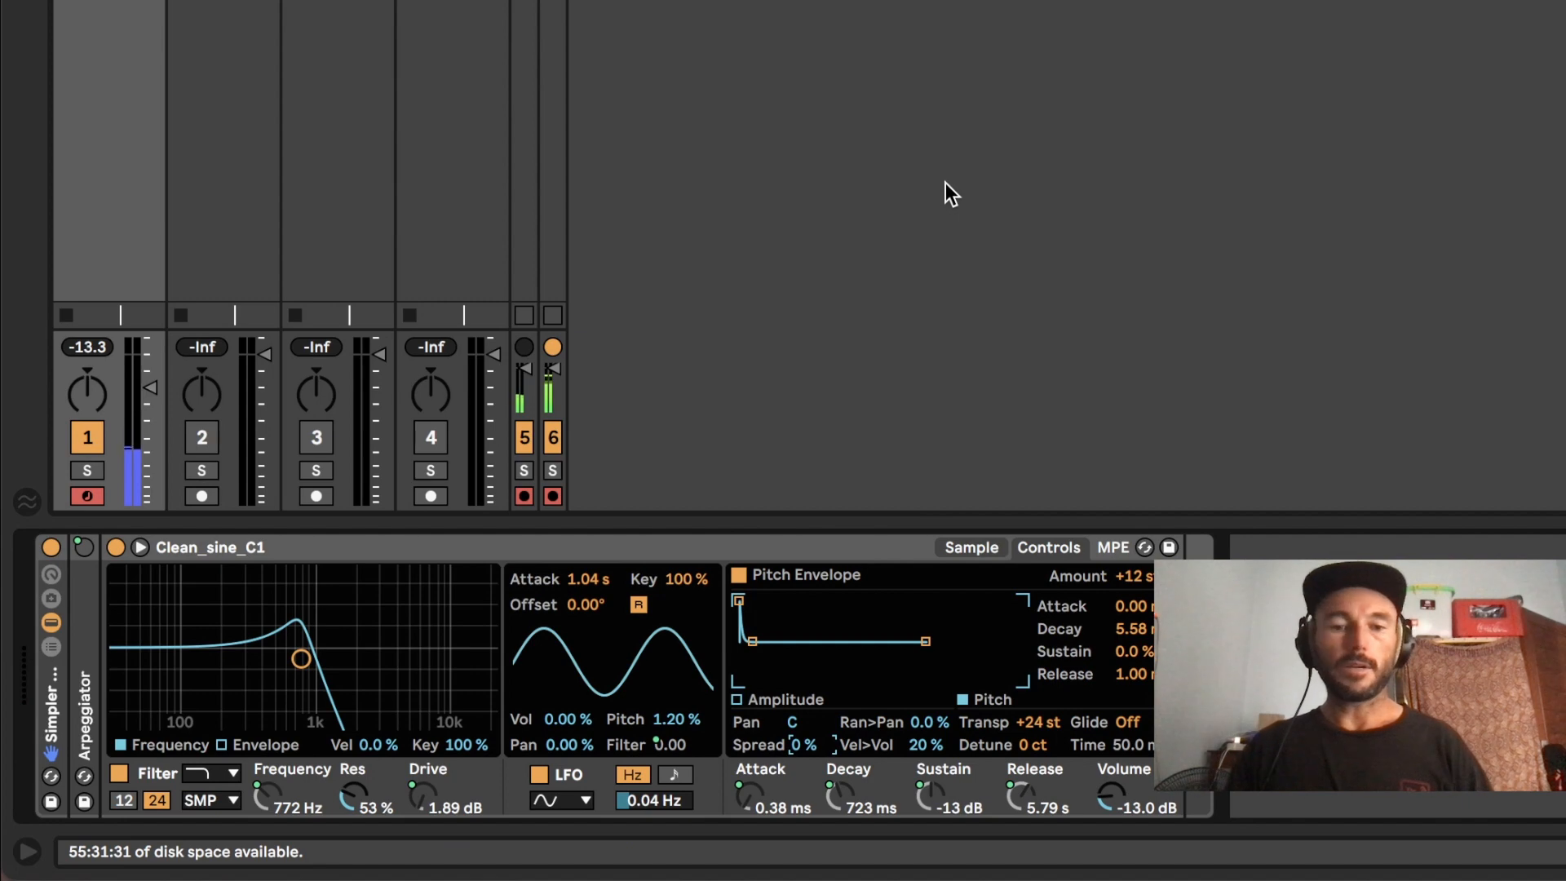
Step: Fold Simpler to show the rack's macros, and add the Gentle WIDE Thang effect rack after the instrument
double_click(537, 554)
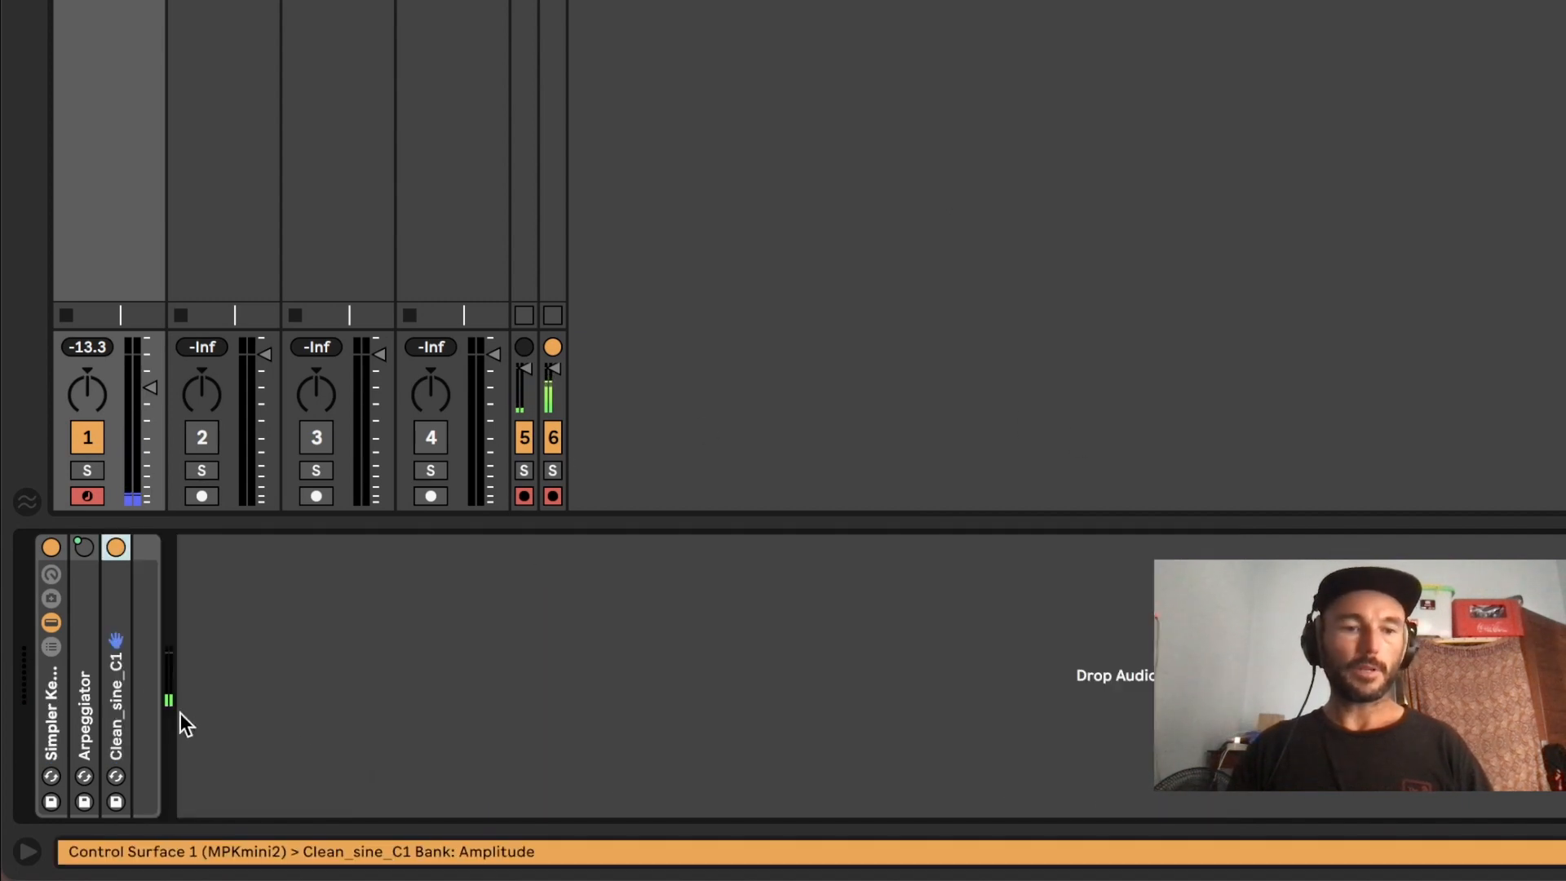
click(51, 575)
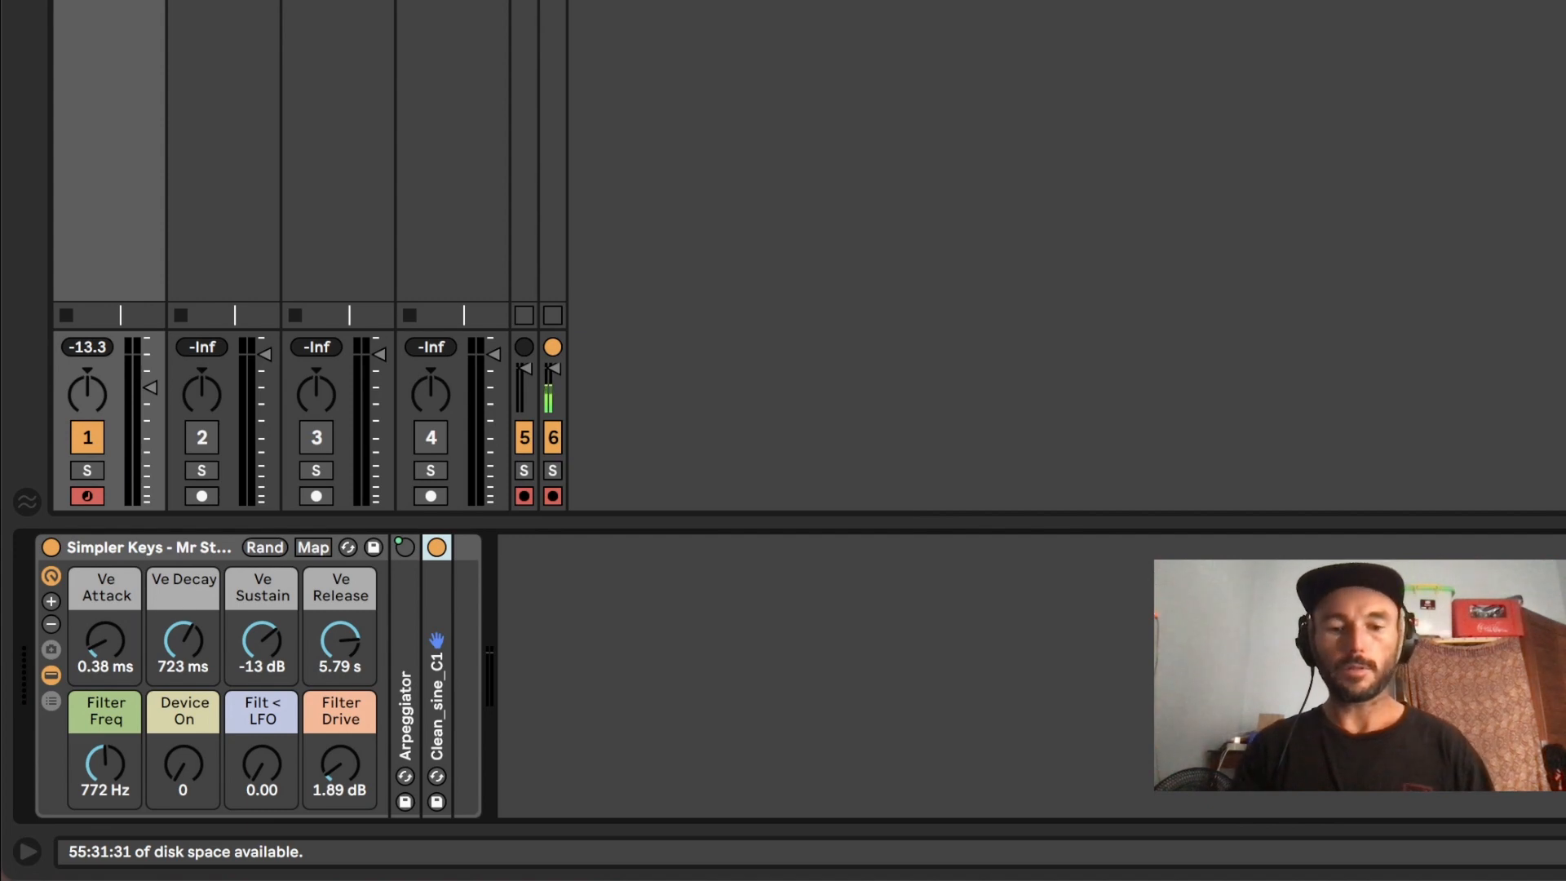
key(super+alt+b)
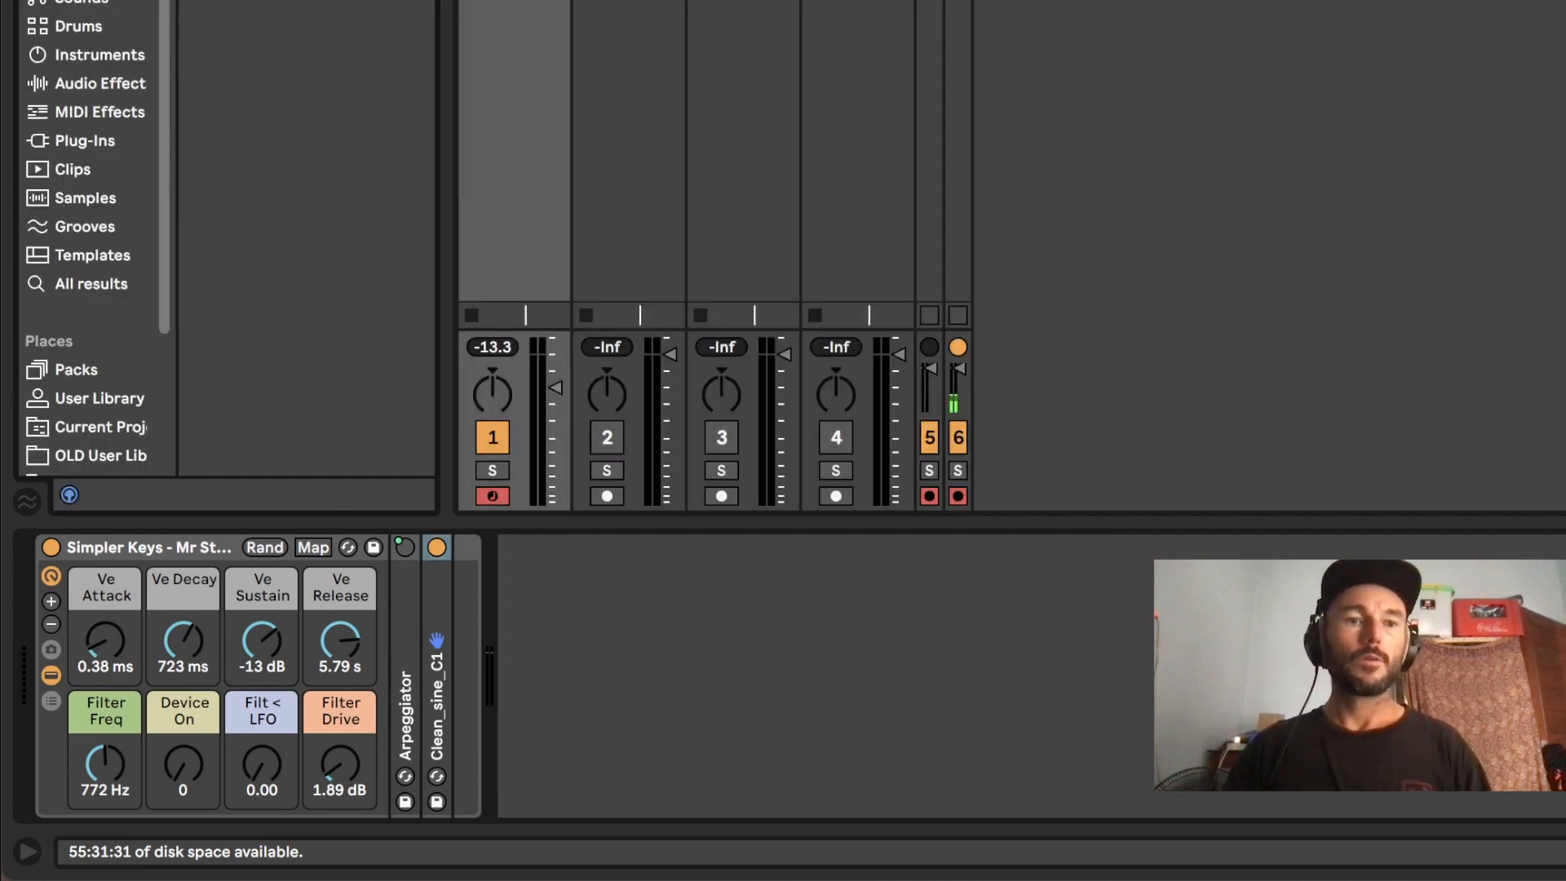
key(BackSpace)
text(s)
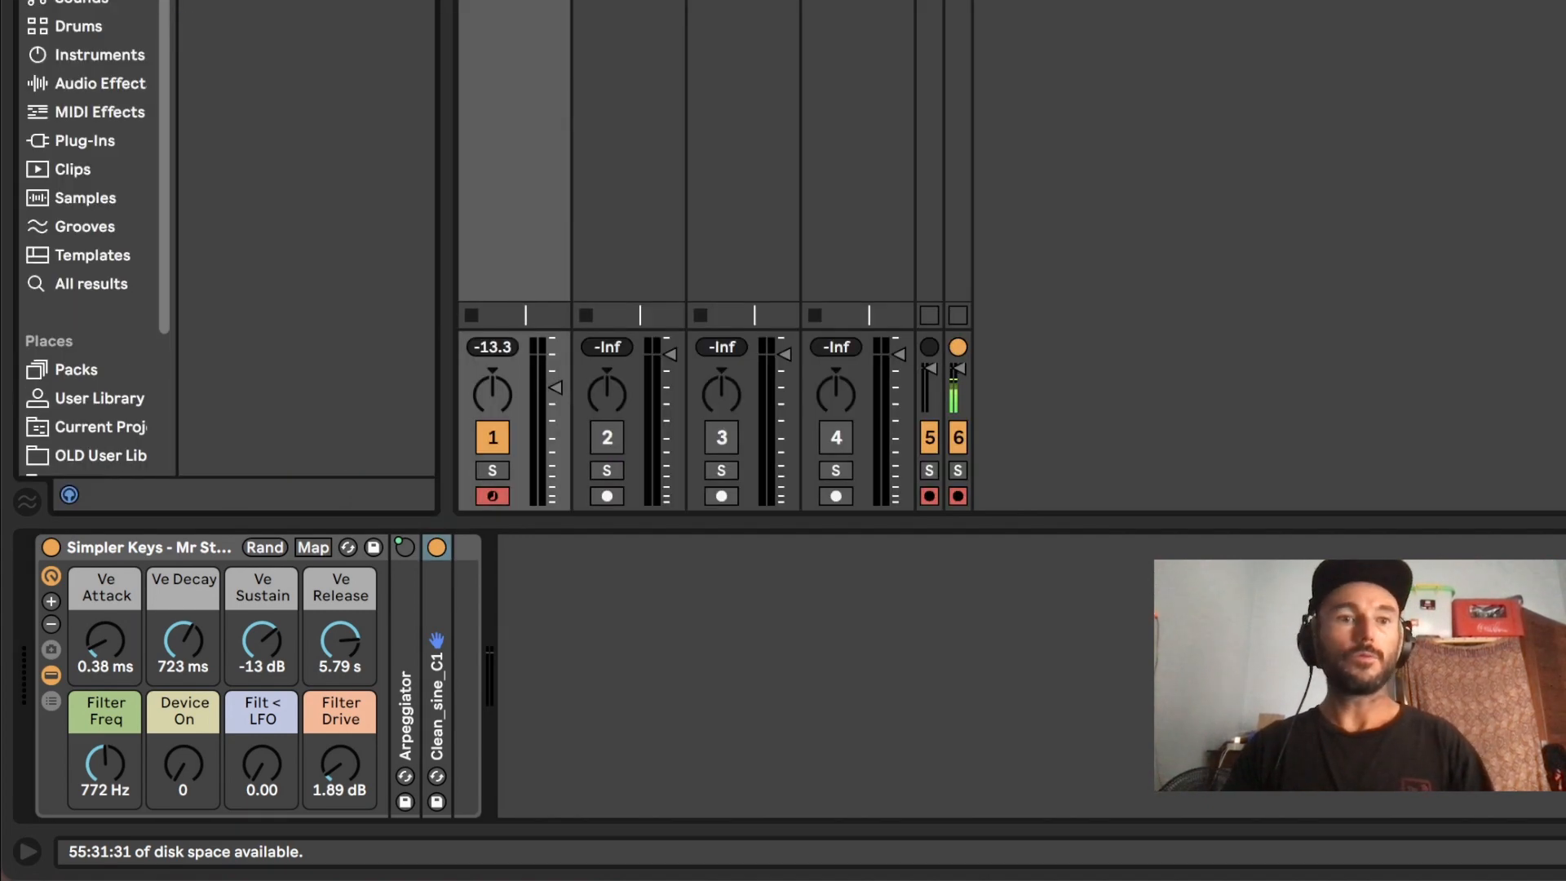
drag(326, 4, 777, 646)
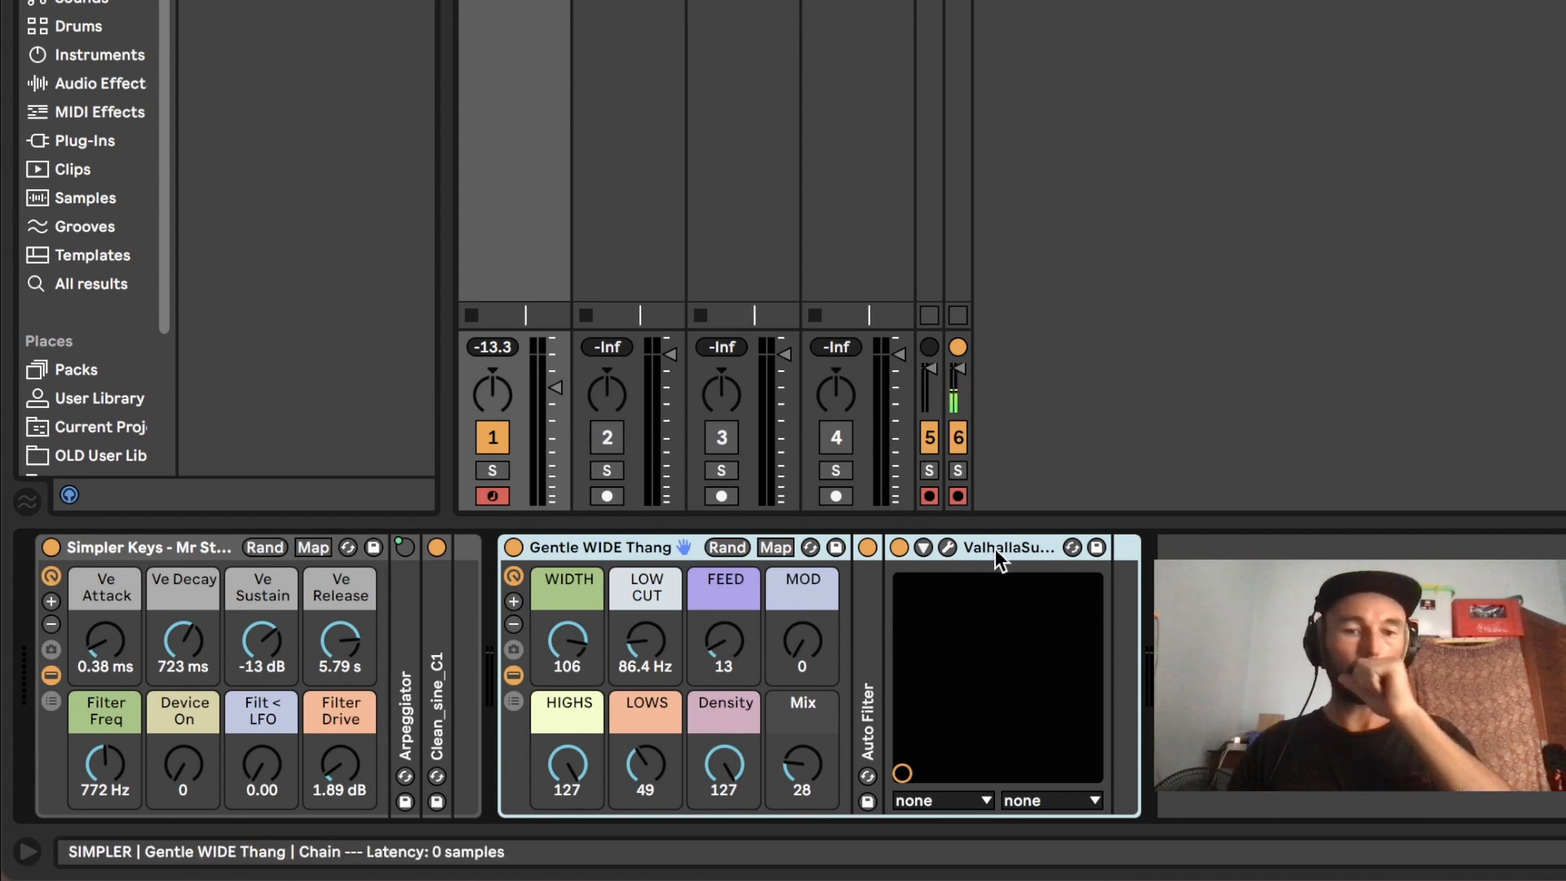
Step: Compare the sound with the Gentle WIDE Thang rack bypassed and active
click(512, 546)
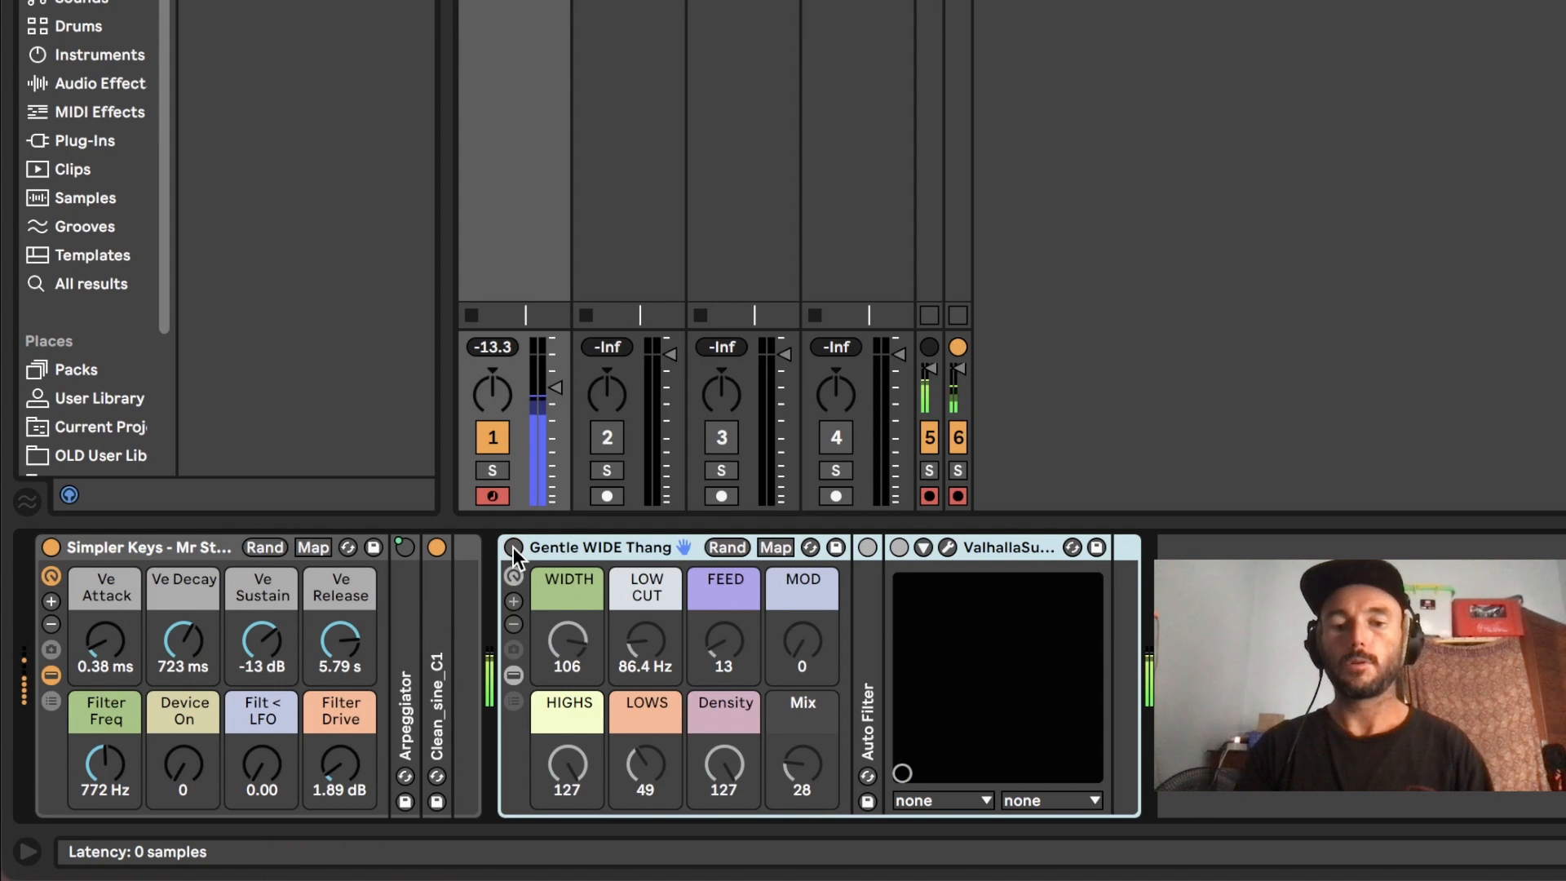
click(513, 547)
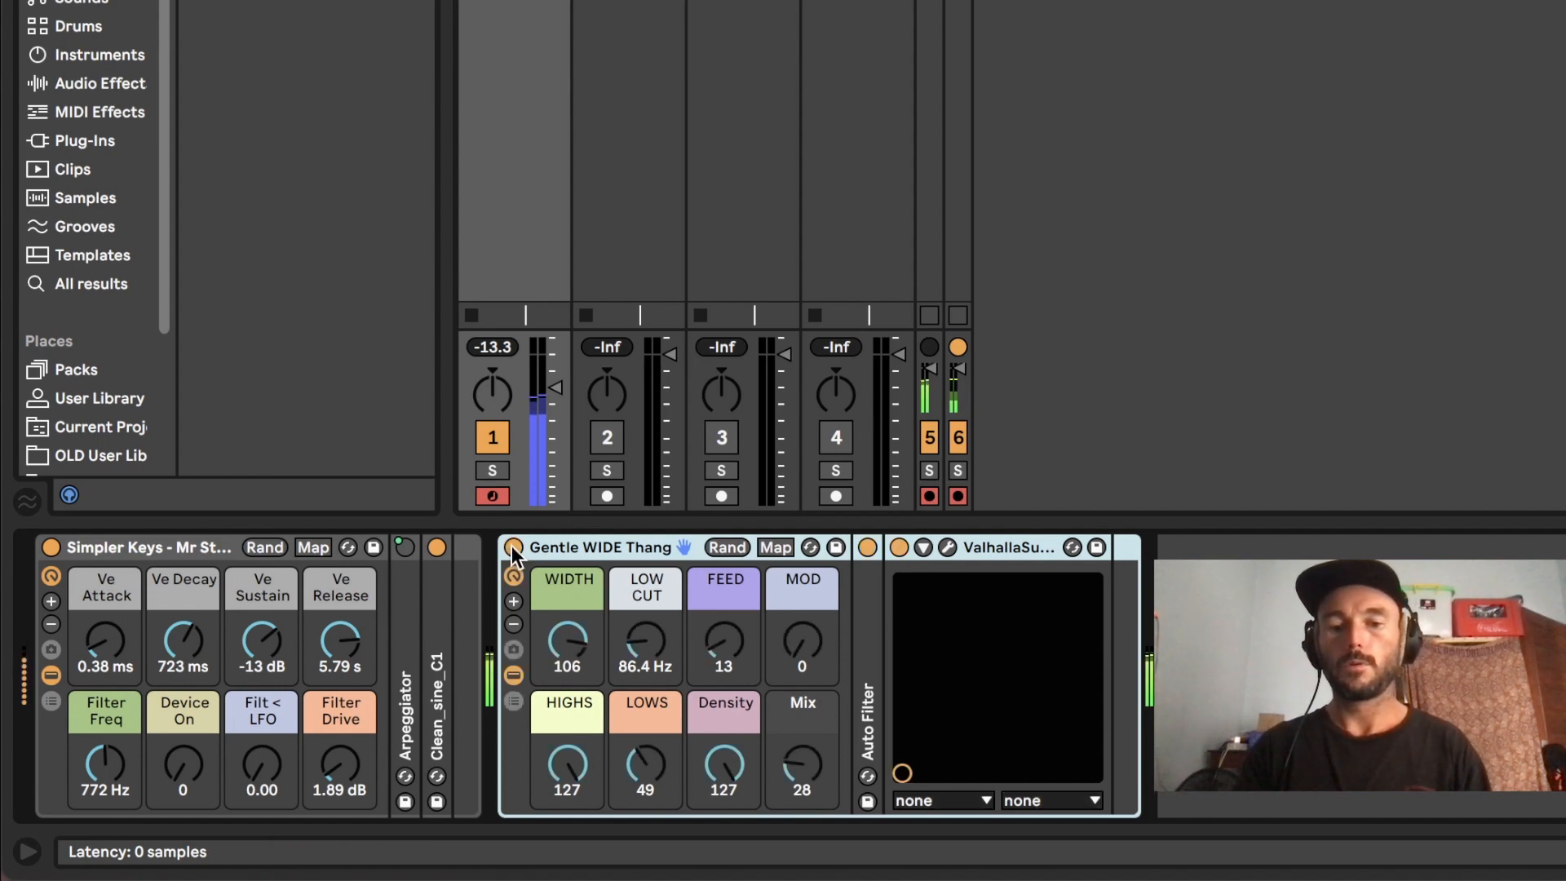
key(z)
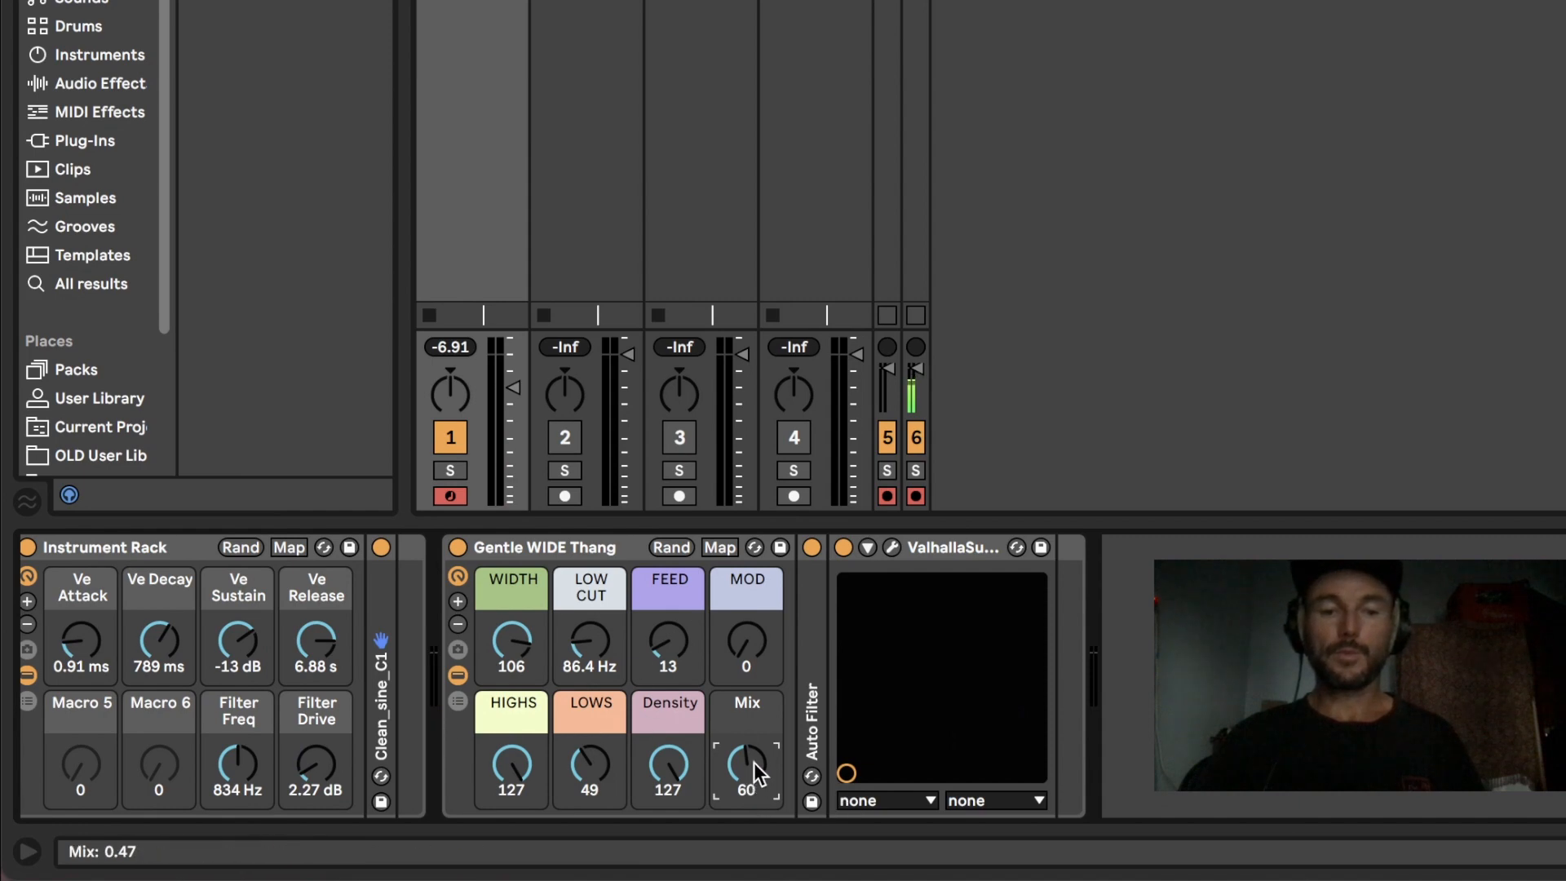
Step: Set the Gentle WIDE Thang macros to Mix 89, Feed 120 and Density 11
drag(752, 762, 752, 735)
drag(677, 638, 677, 565)
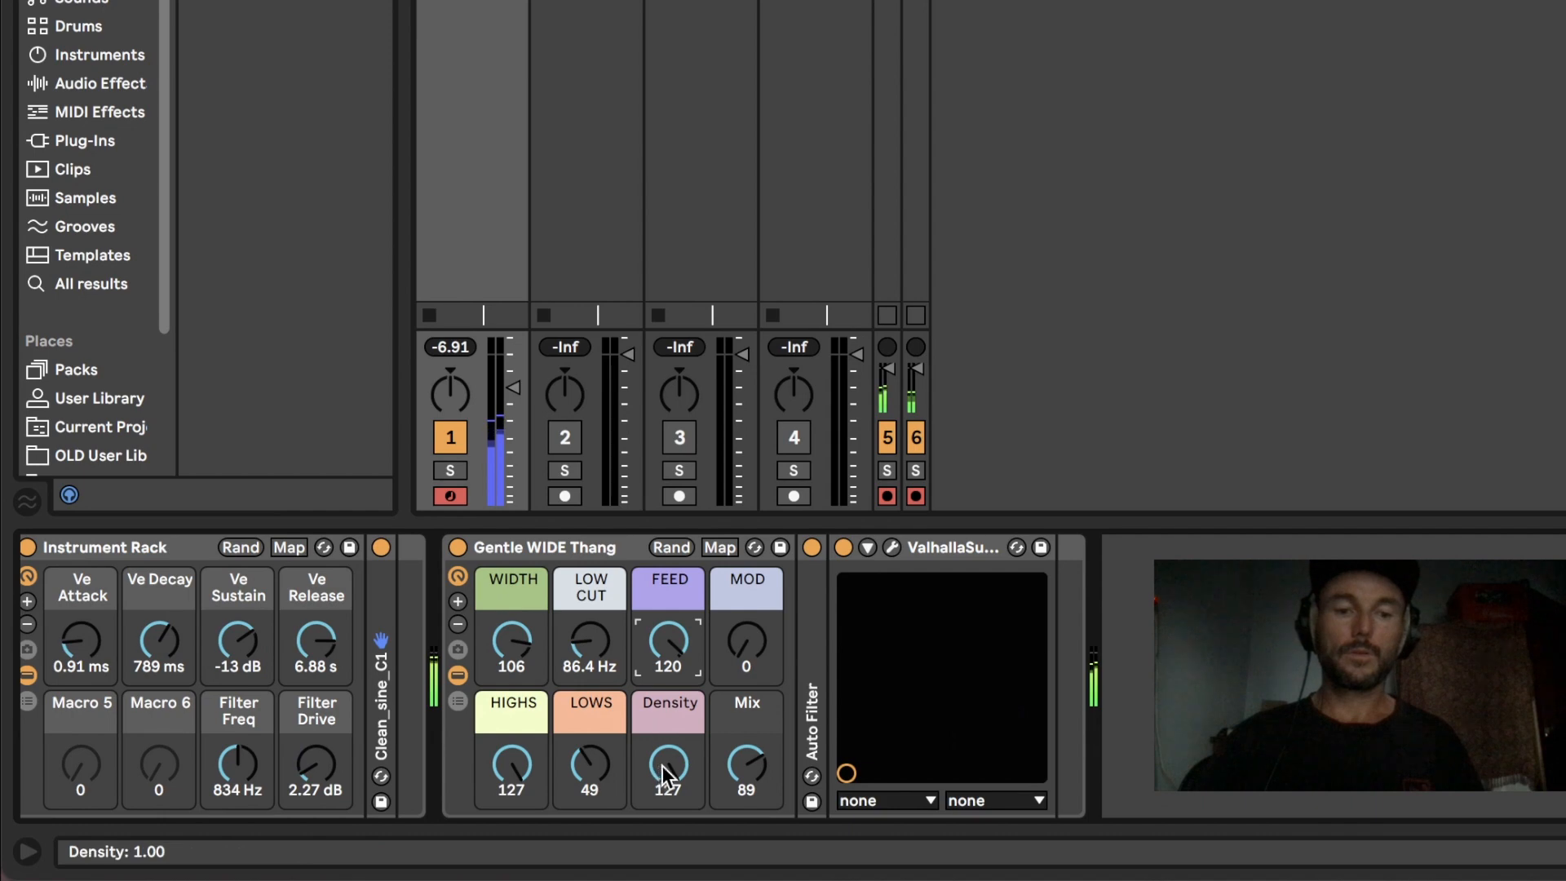
drag(663, 766, 662, 844)
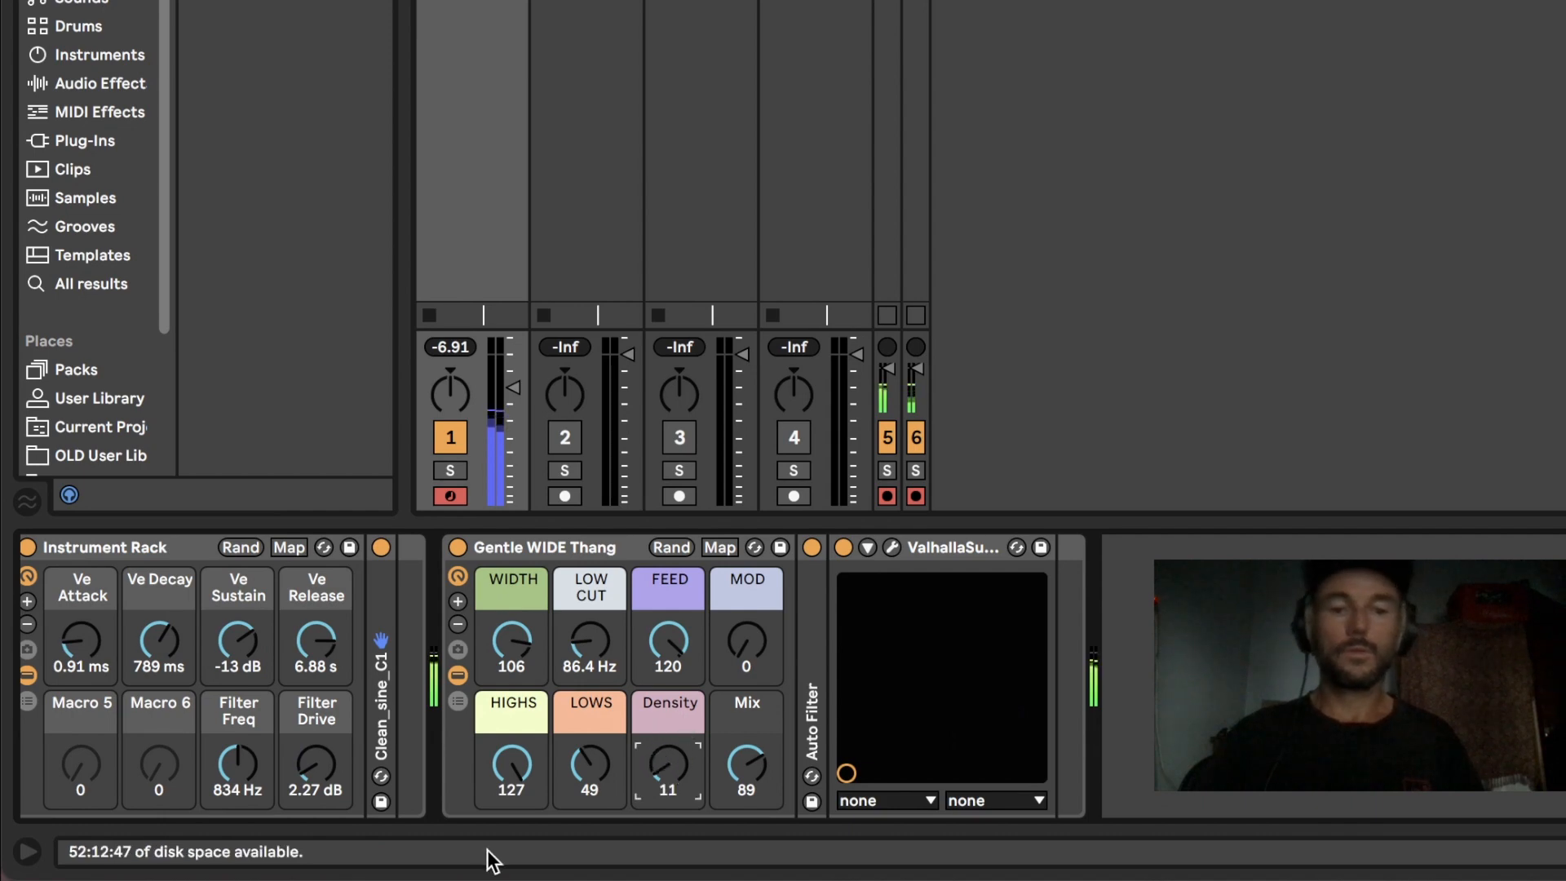
Step: Set the Gentle WIDE Thang macros to MOD 127, WIDTH 118 and Mix 71, and lower the computer keyboard by one octave
drag(755, 763, 755, 795)
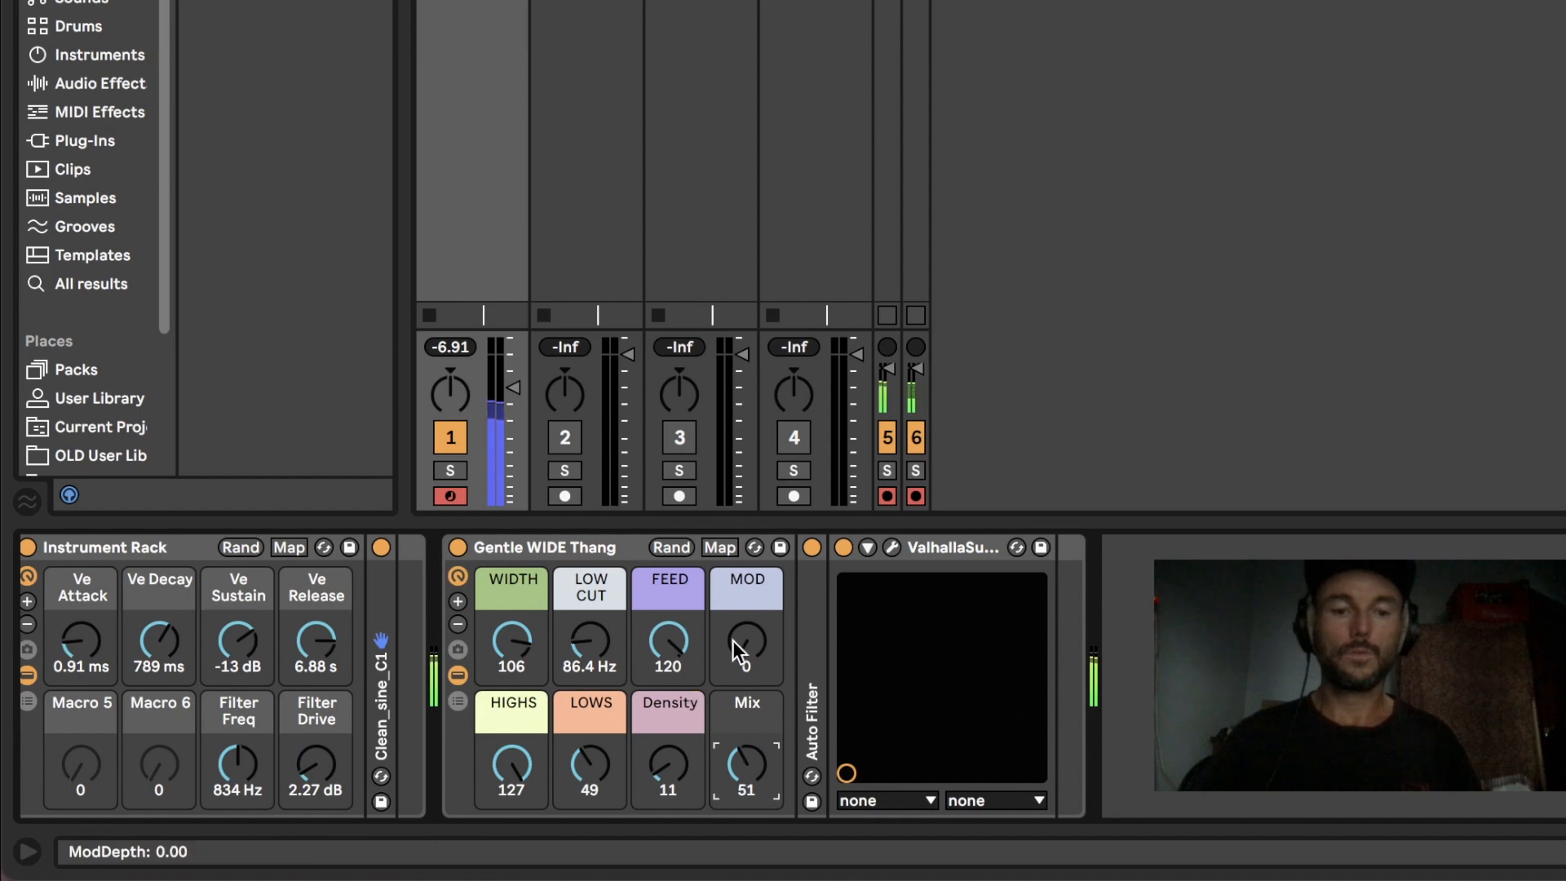
drag(733, 640, 732, 567)
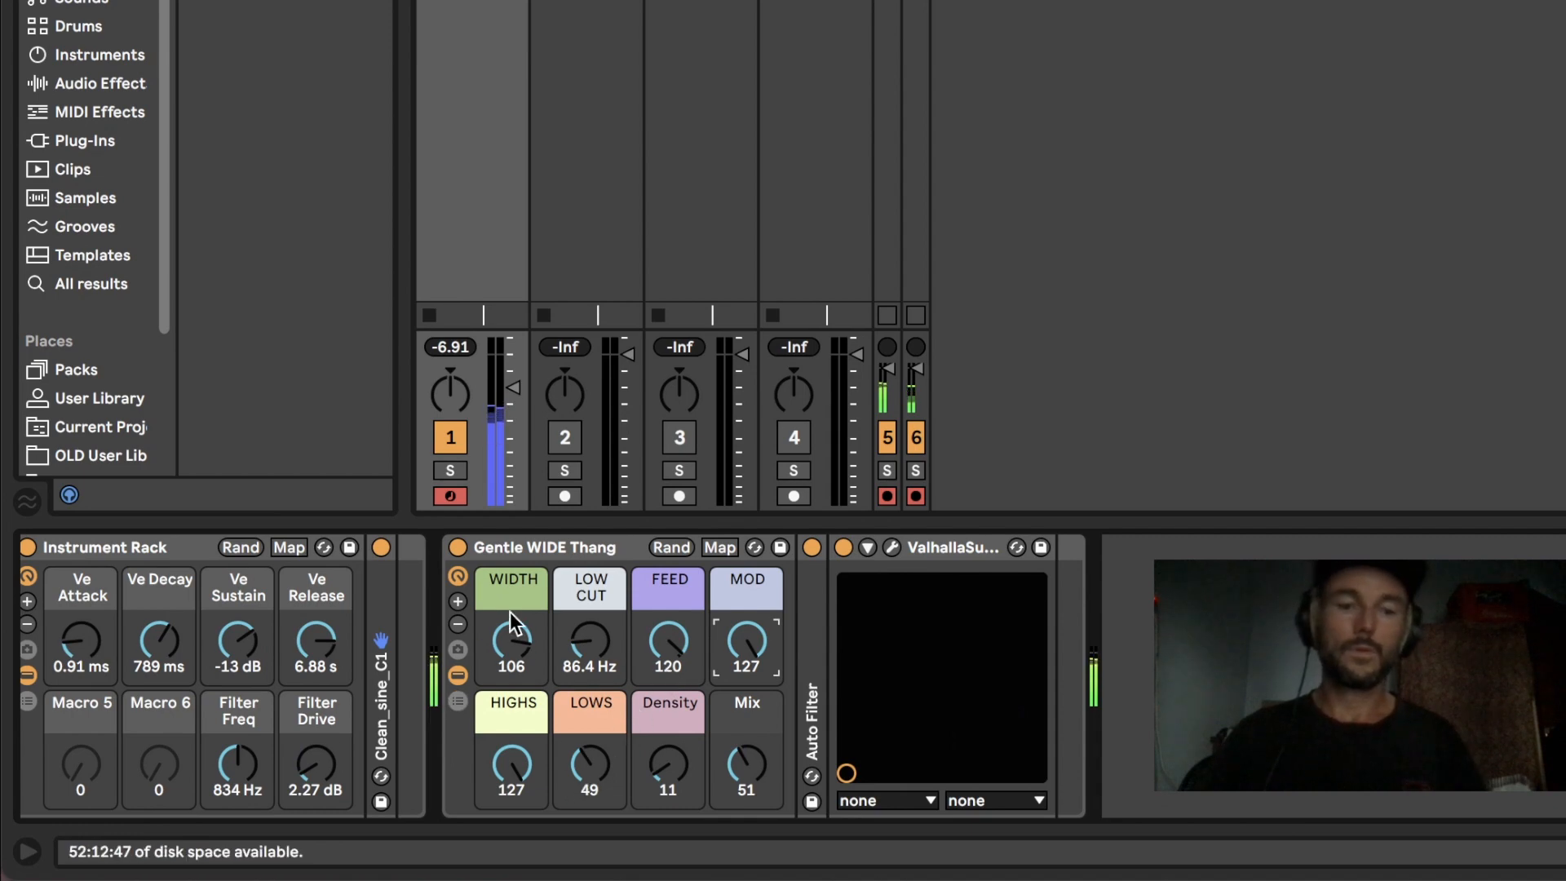
mouse_move(511, 642)
mouse_down()
mouse_move(512, 693)
mouse_move(511, 626)
mouse_up()
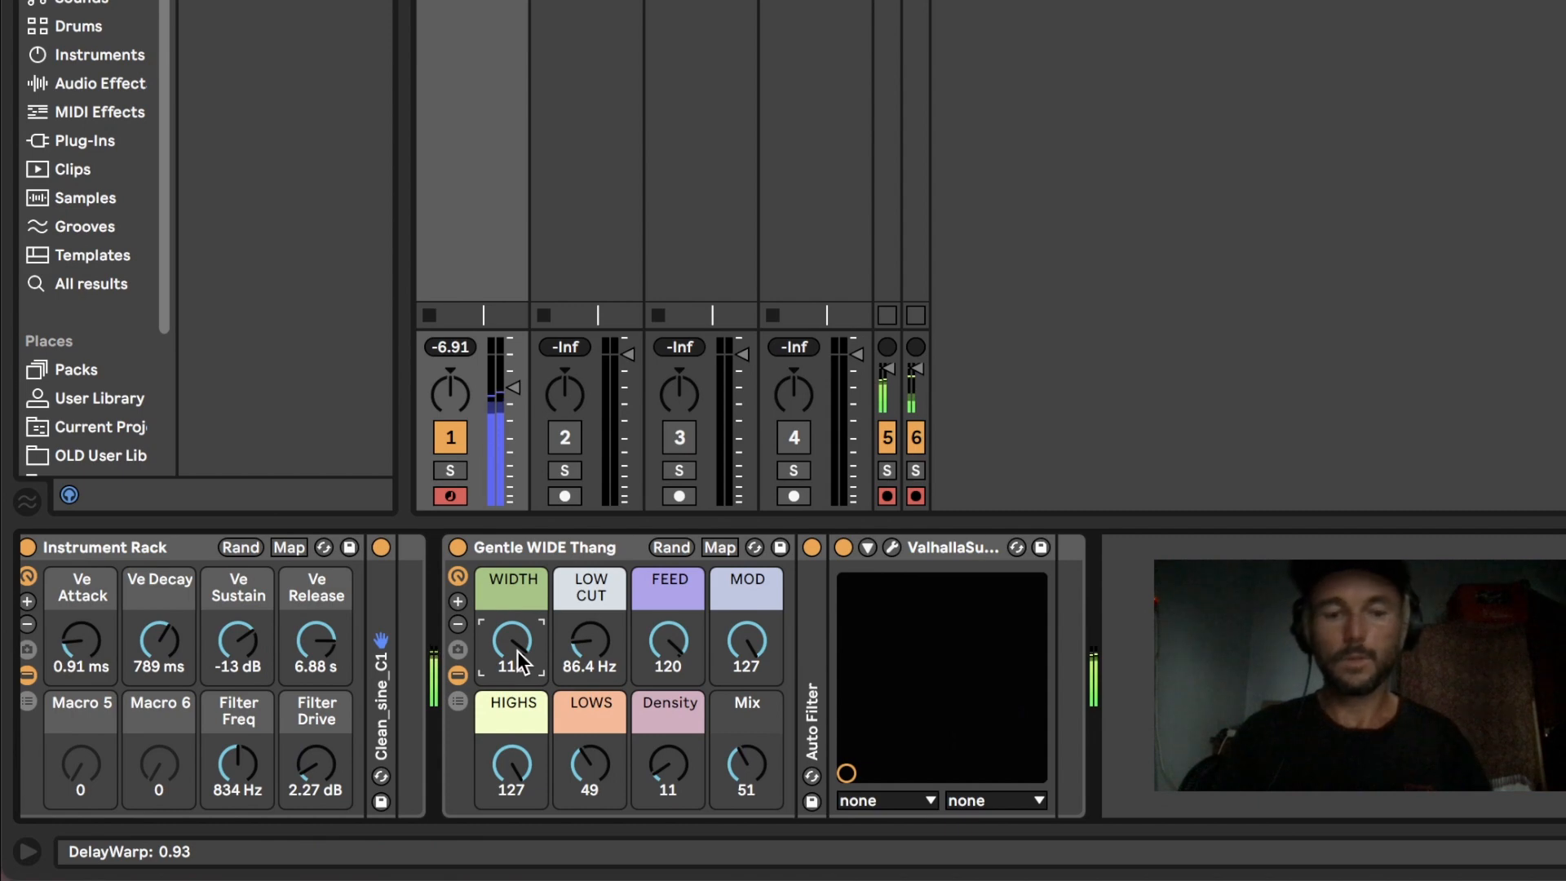
key(z)
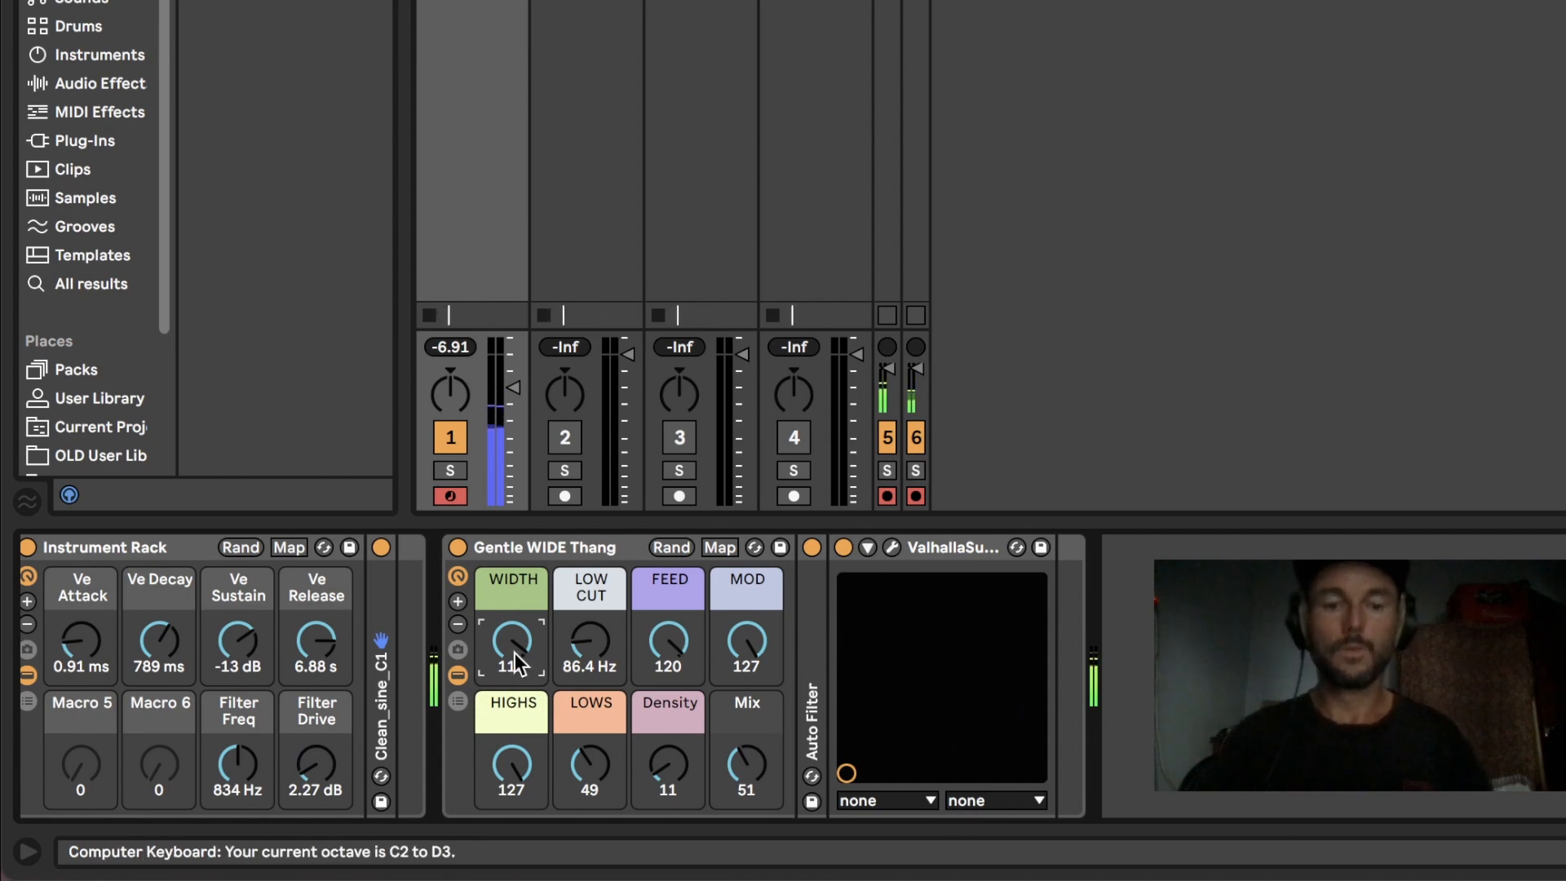
drag(736, 794, 737, 769)
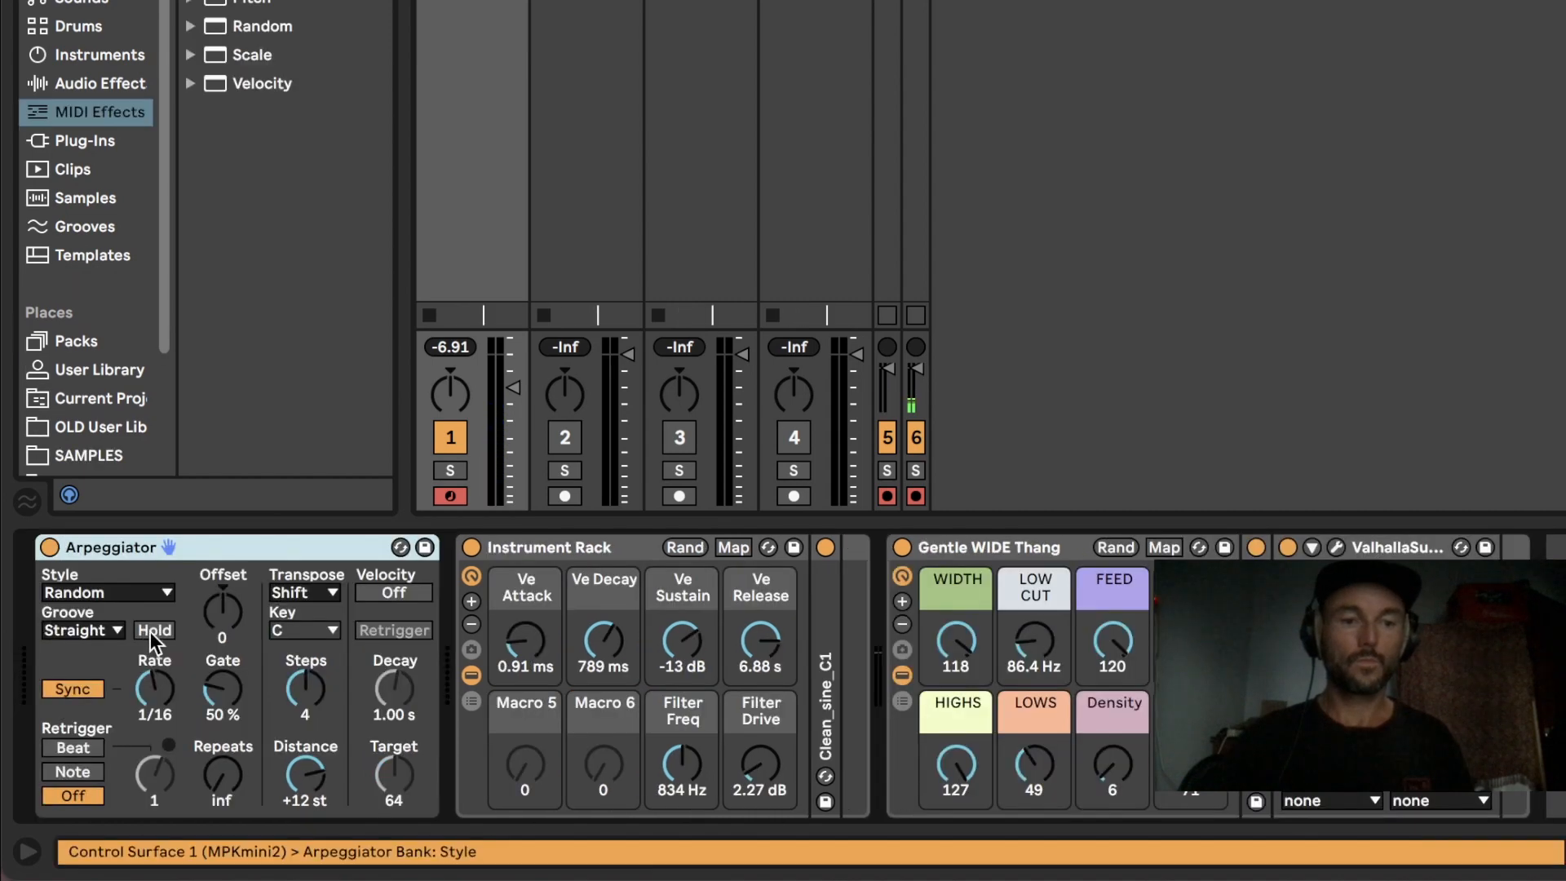
Step: Turn on Hold in the Arpeggiator before the Instrument Rack and lower the computer keyboard's octave range to C1–D2
click(150, 631)
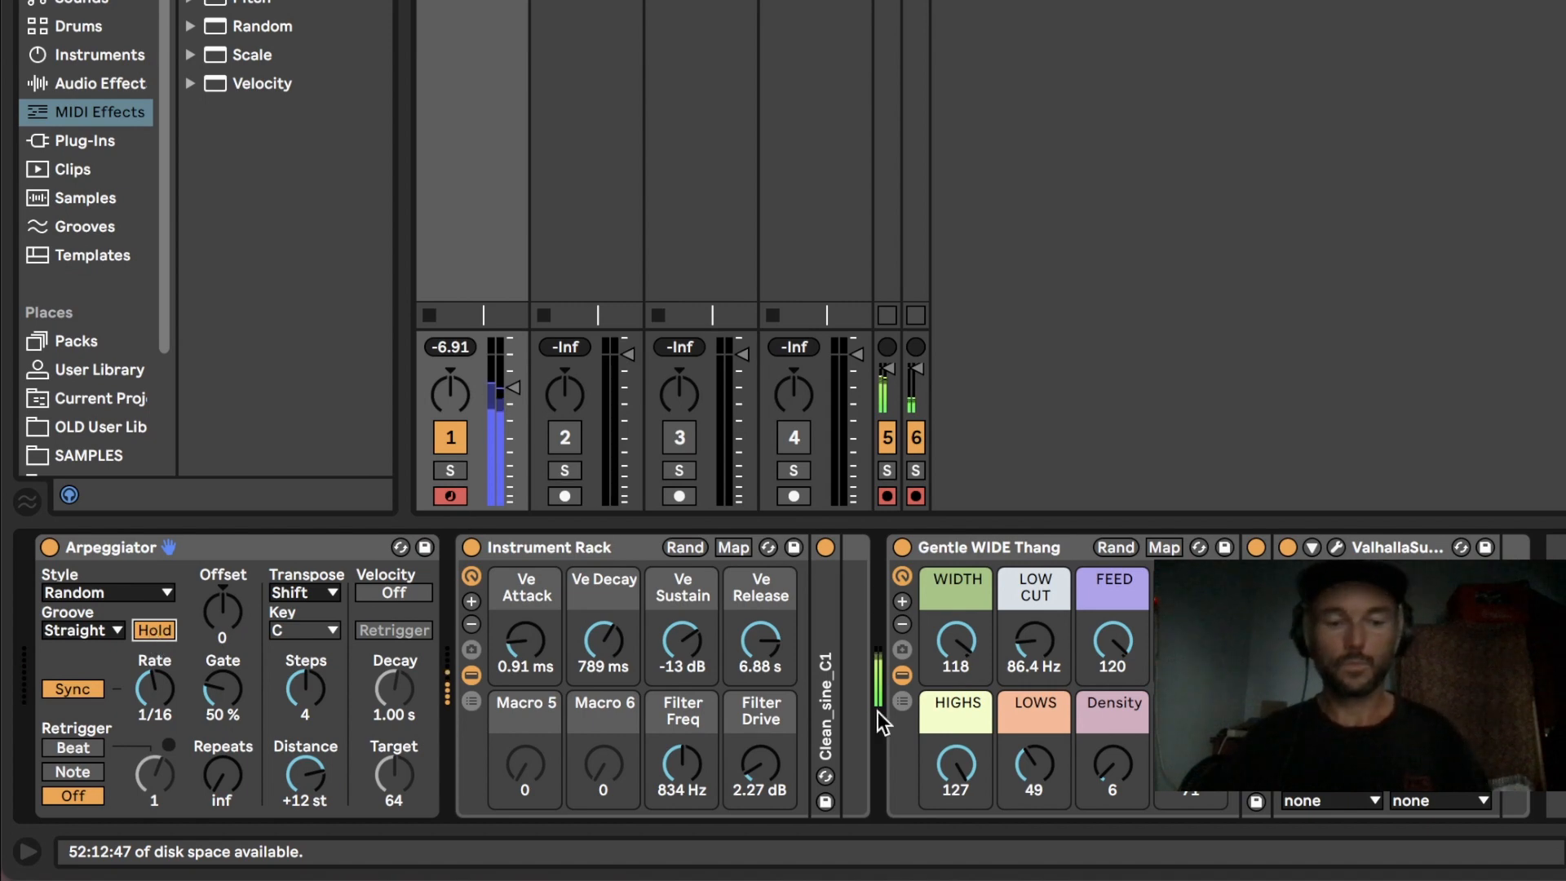
key(z)
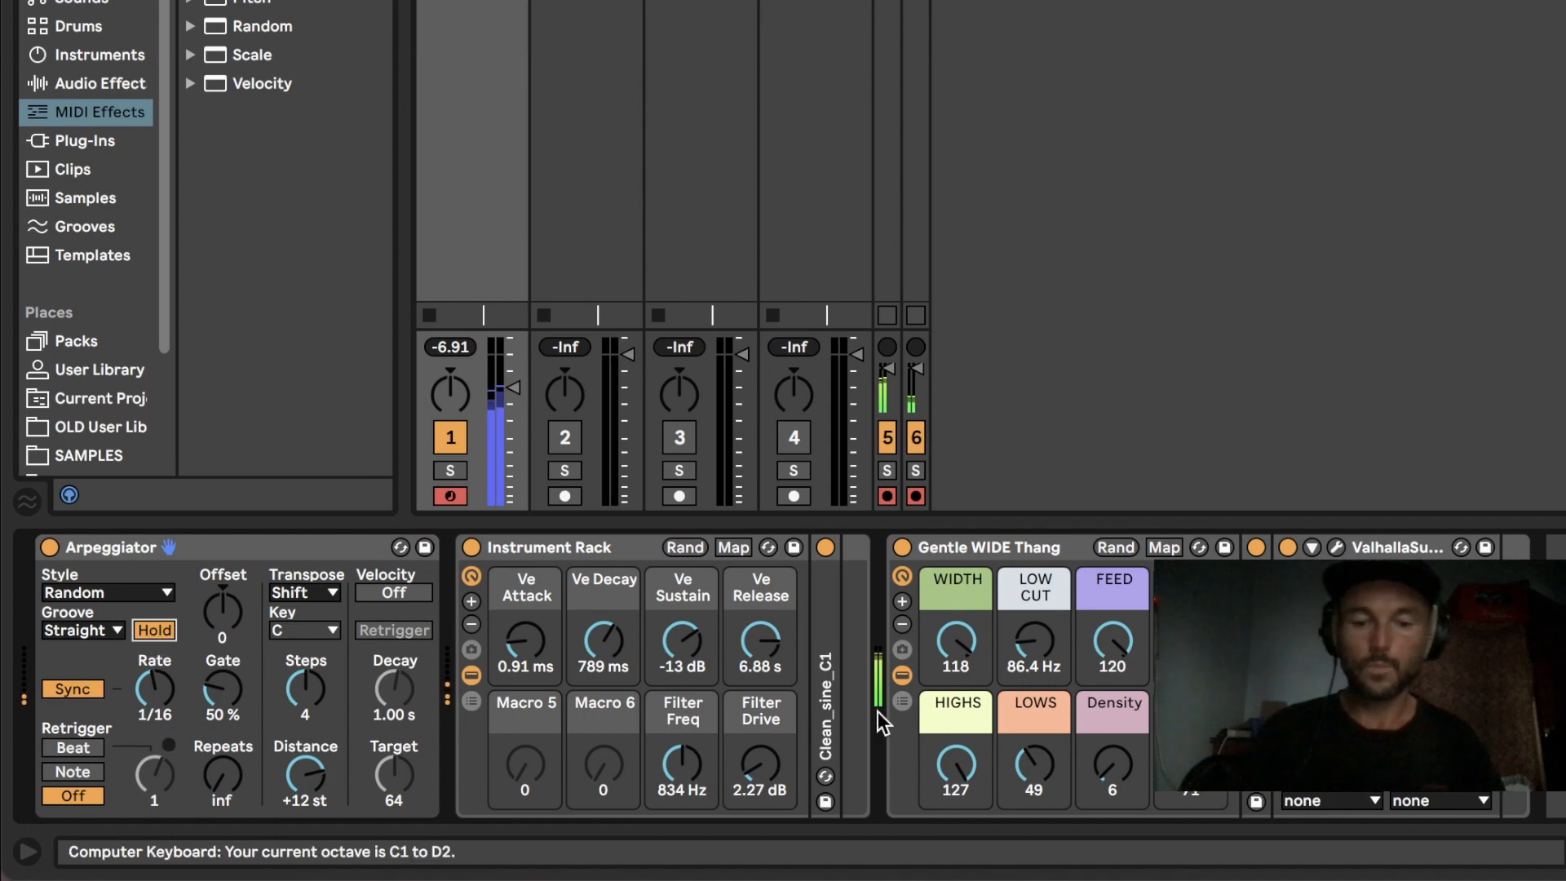
Step: Reduce the effect rack's Mix, set FEED to 117 and Density to 119, and shorten the instrument's Ve Release to 1.88 s
drag(1191, 765, 1191, 787)
drag(1111, 641, 1111, 668)
drag(1113, 767, 1113, 697)
mouse_move(760, 641)
mouse_down()
mouse_move(761, 677)
mouse_move(761, 658)
mouse_up()
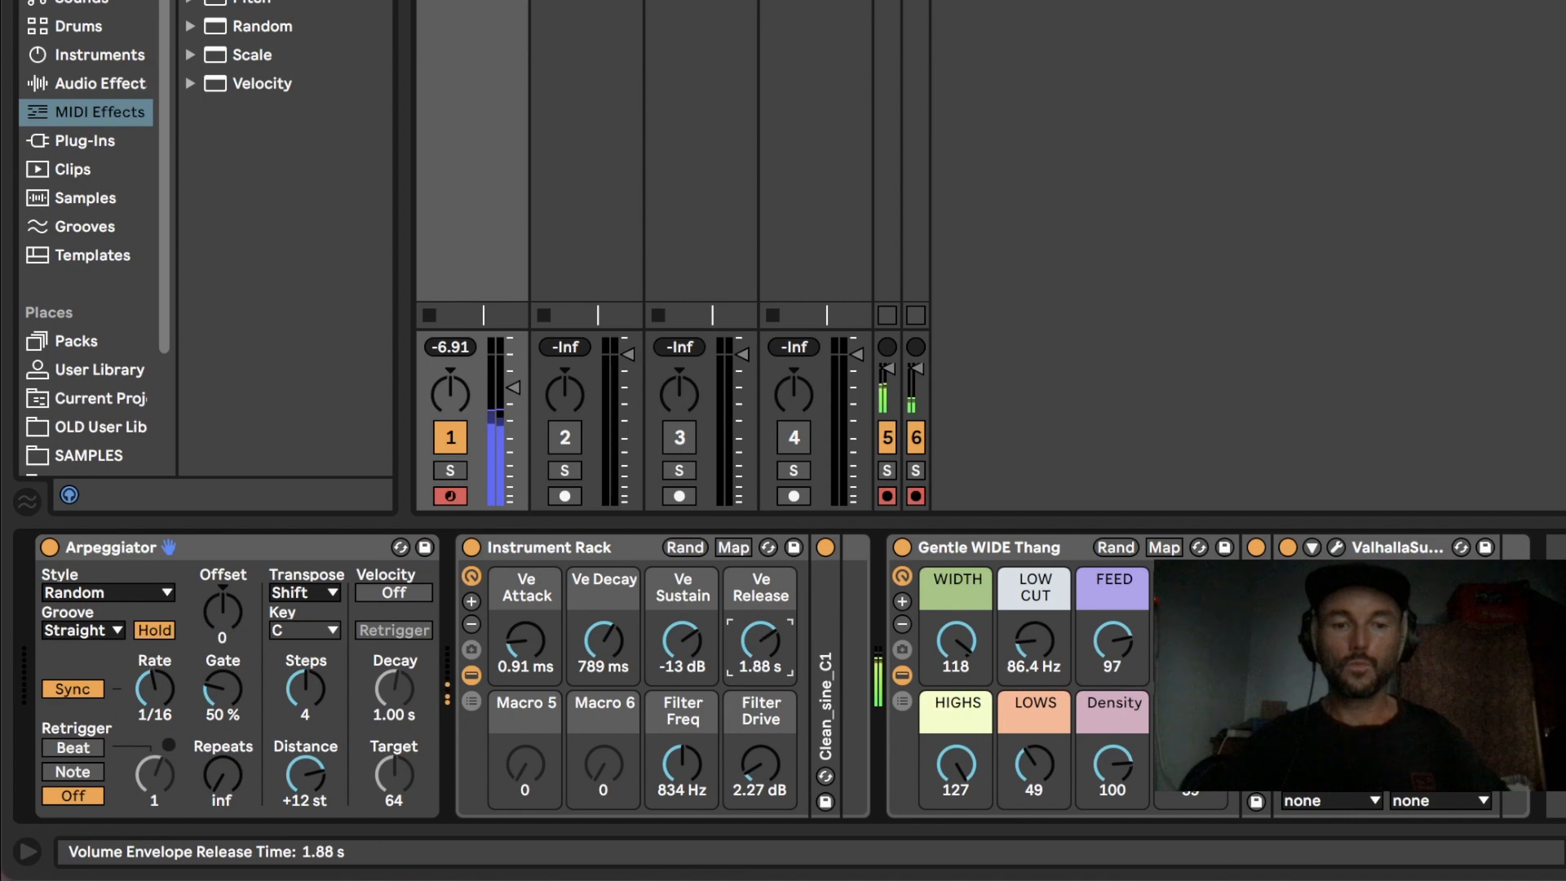
drag(1113, 642, 1113, 627)
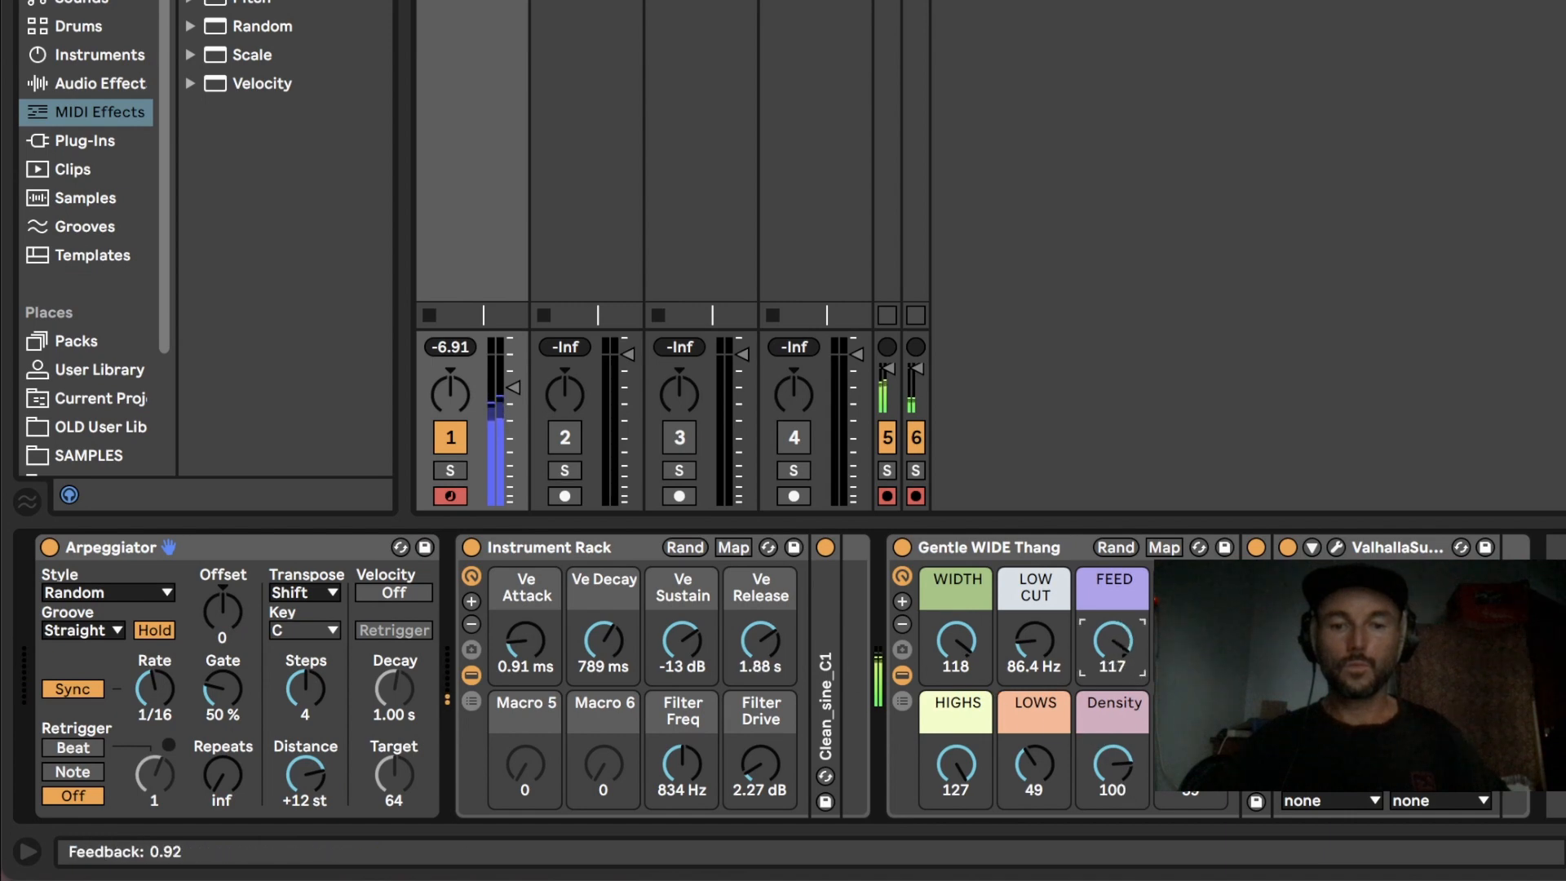
drag(1112, 767, 1112, 750)
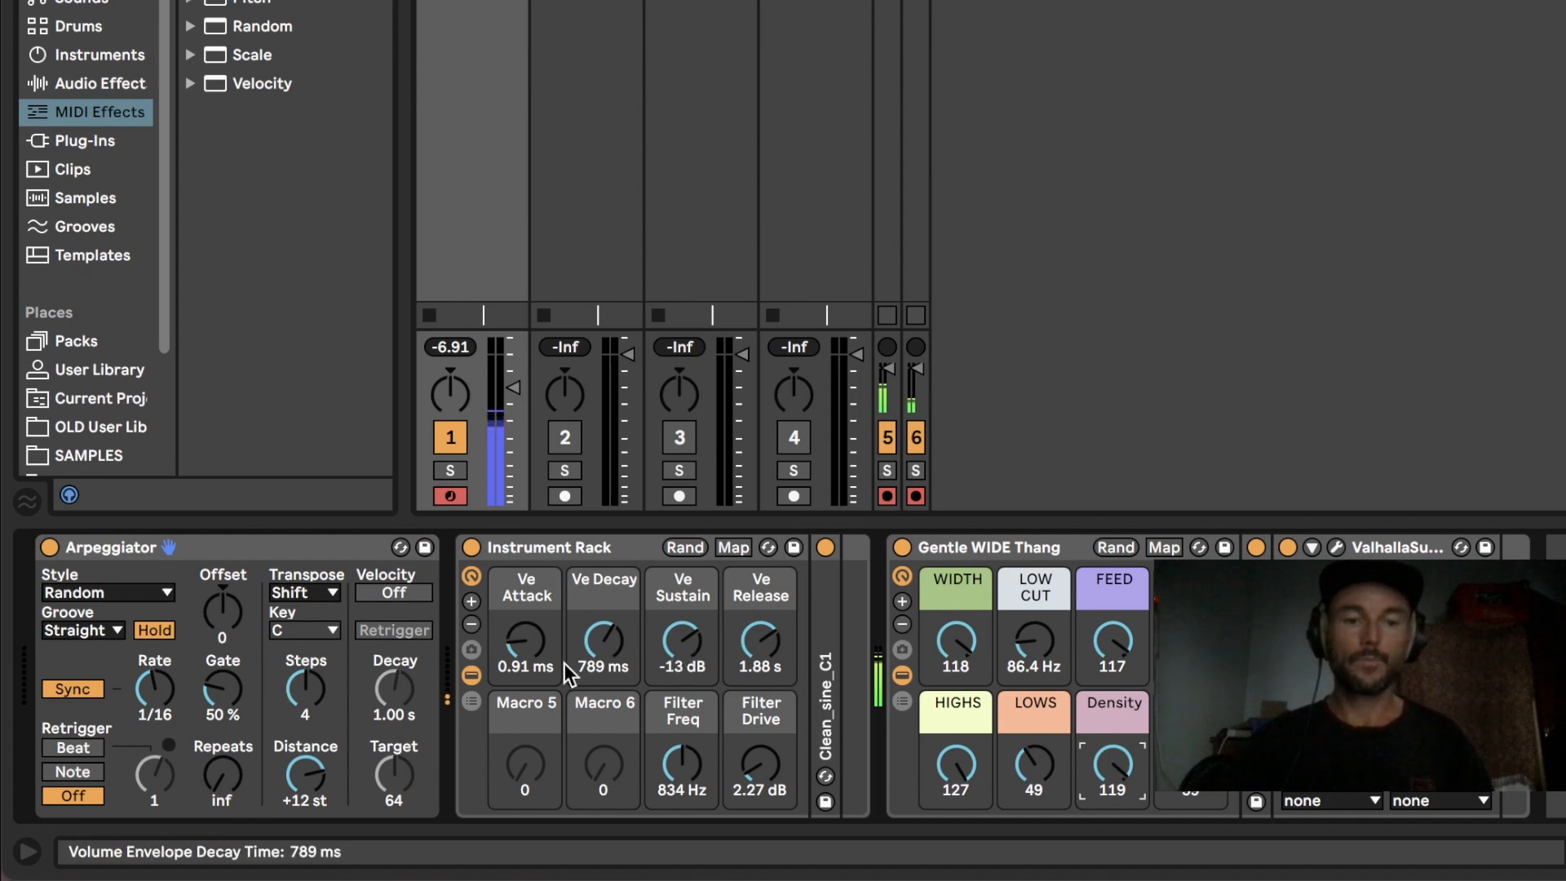
Step: Set Ve Attack to 0.62 ms, Filter Drive to 6.99 dB, WIDTH to 107 and HIGHS to 84, and fine-tune Filter Freq
drag(526, 643, 526, 652)
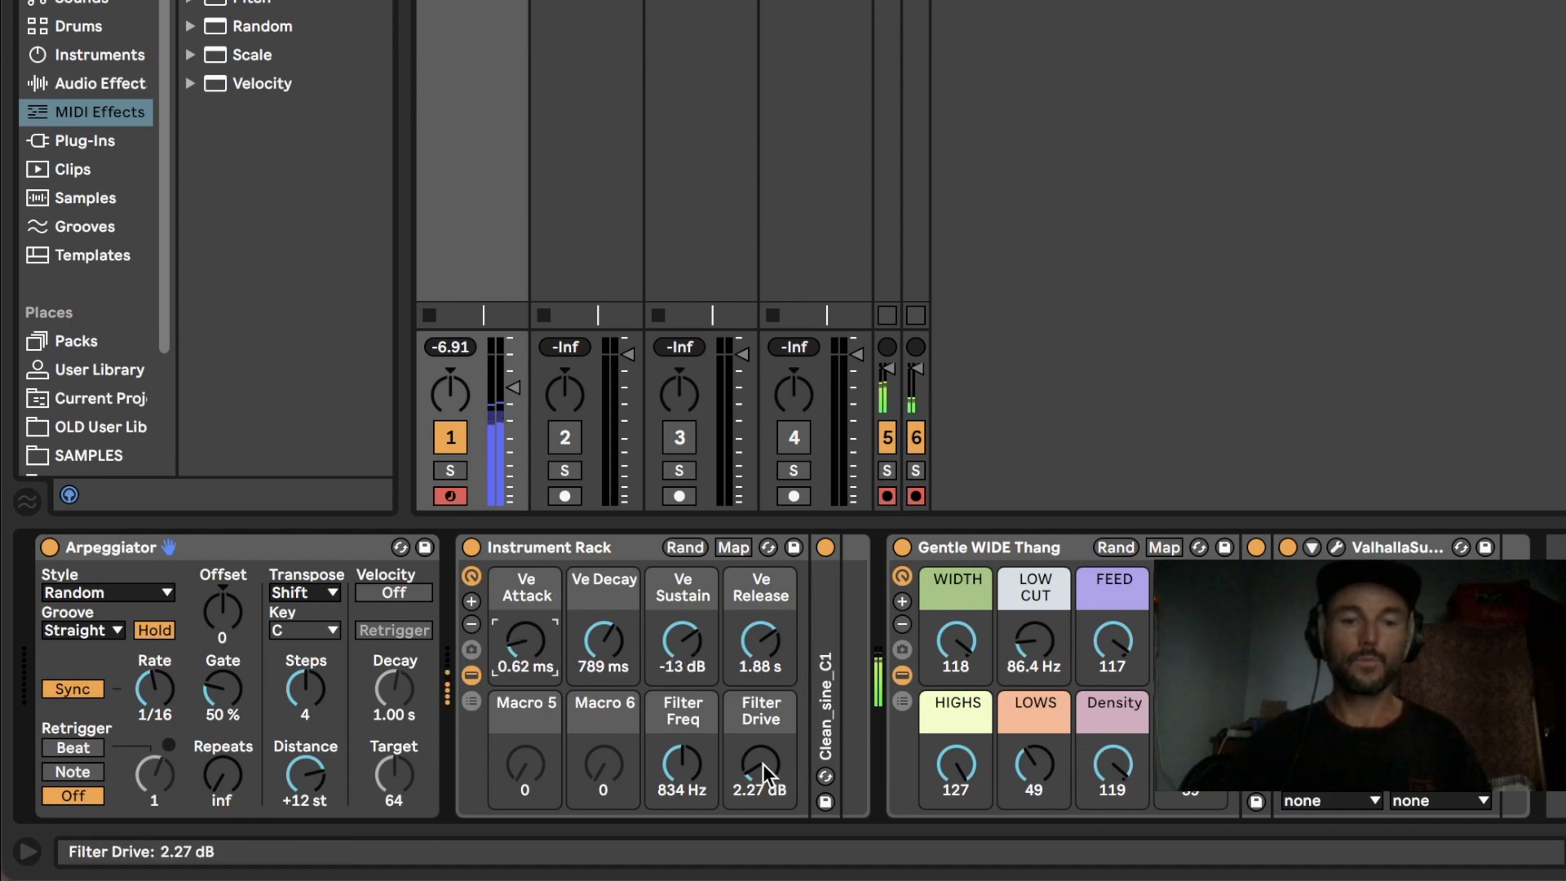
drag(762, 770, 762, 734)
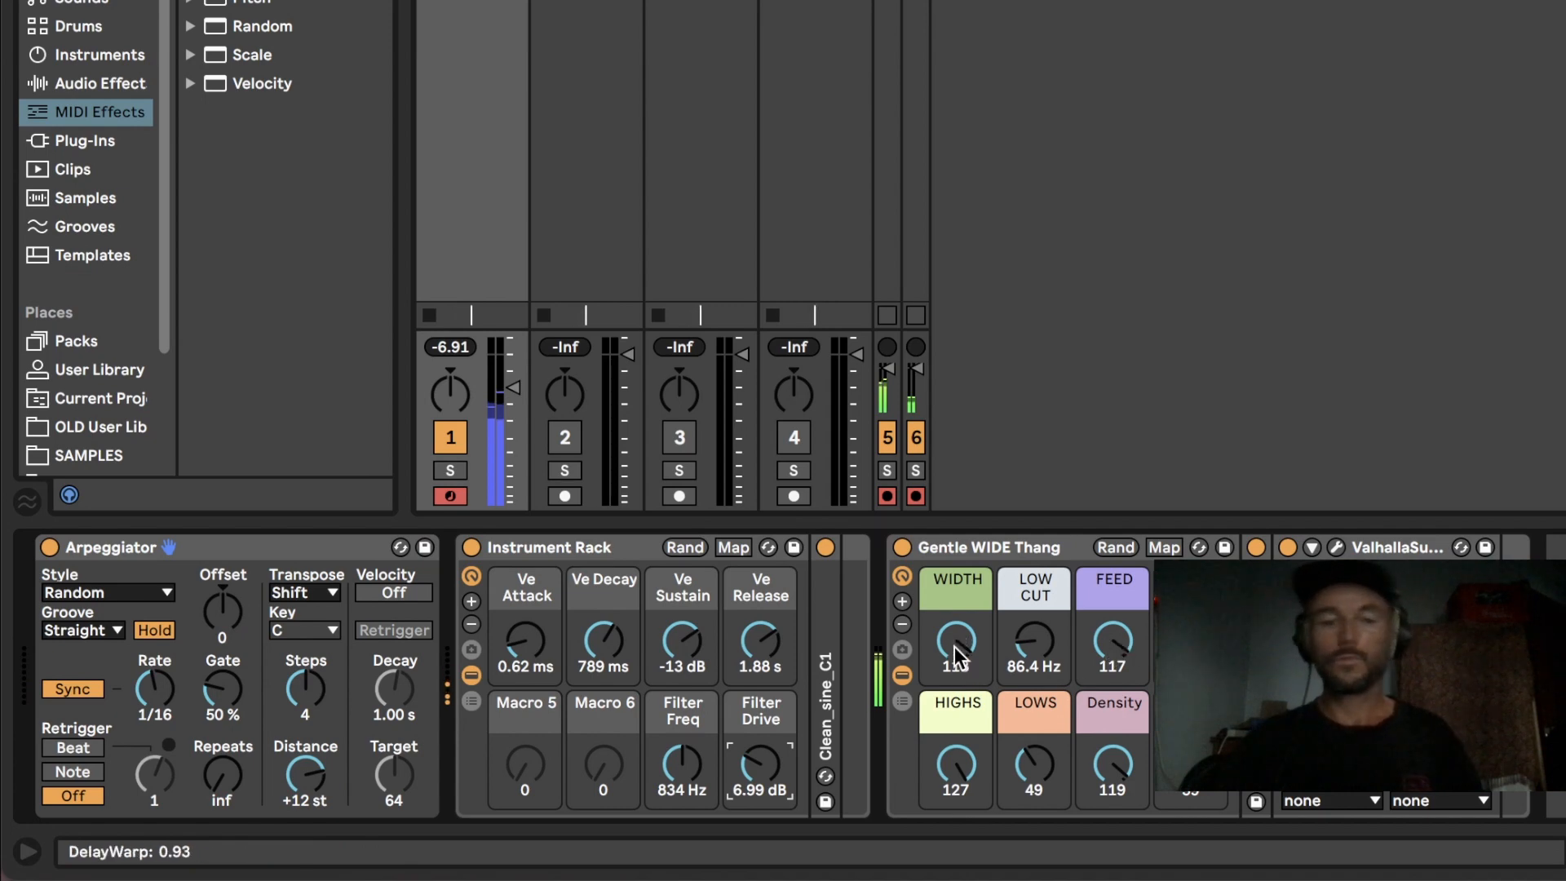
mouse_move(956, 643)
mouse_down()
mouse_move(956, 690)
mouse_move(956, 656)
mouse_up()
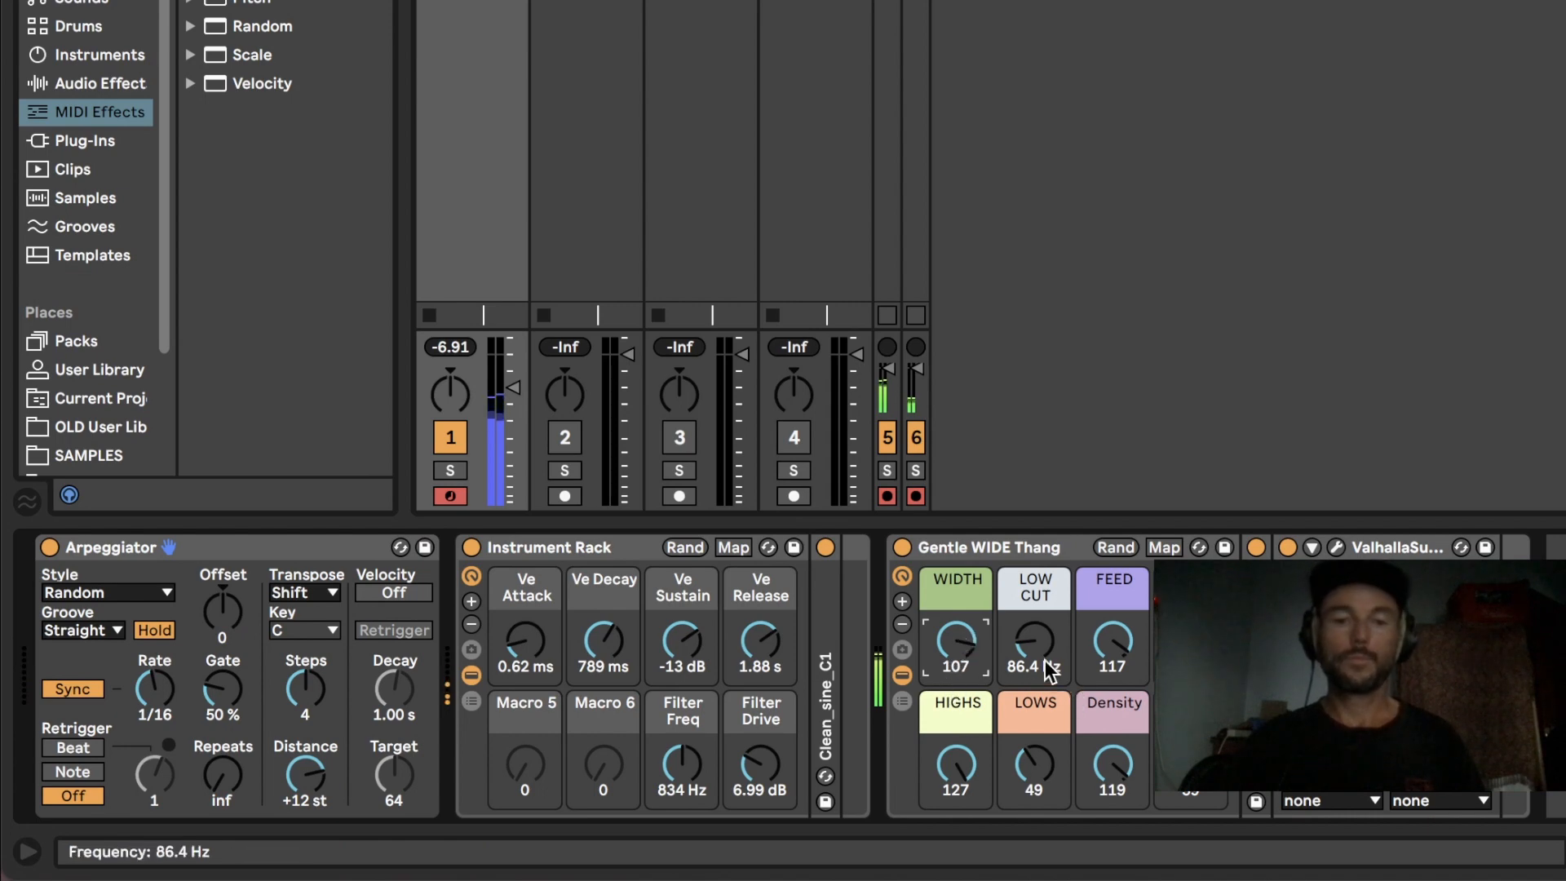
drag(944, 789, 944, 825)
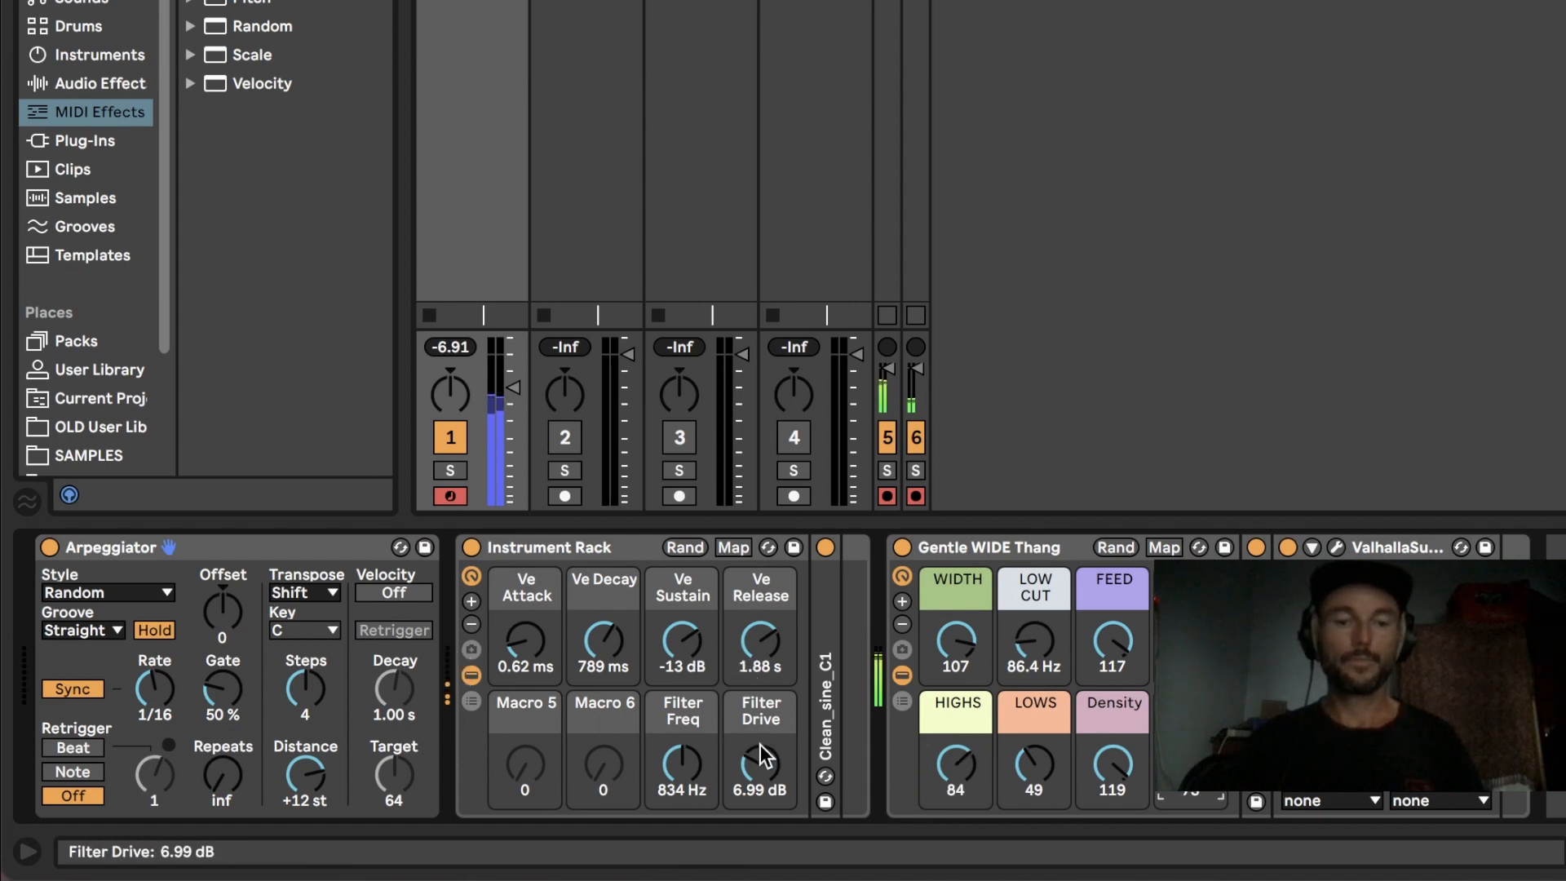
mouse_move(683, 775)
mouse_down()
mouse_move(684, 738)
mouse_move(683, 781)
mouse_move(684, 767)
mouse_up()
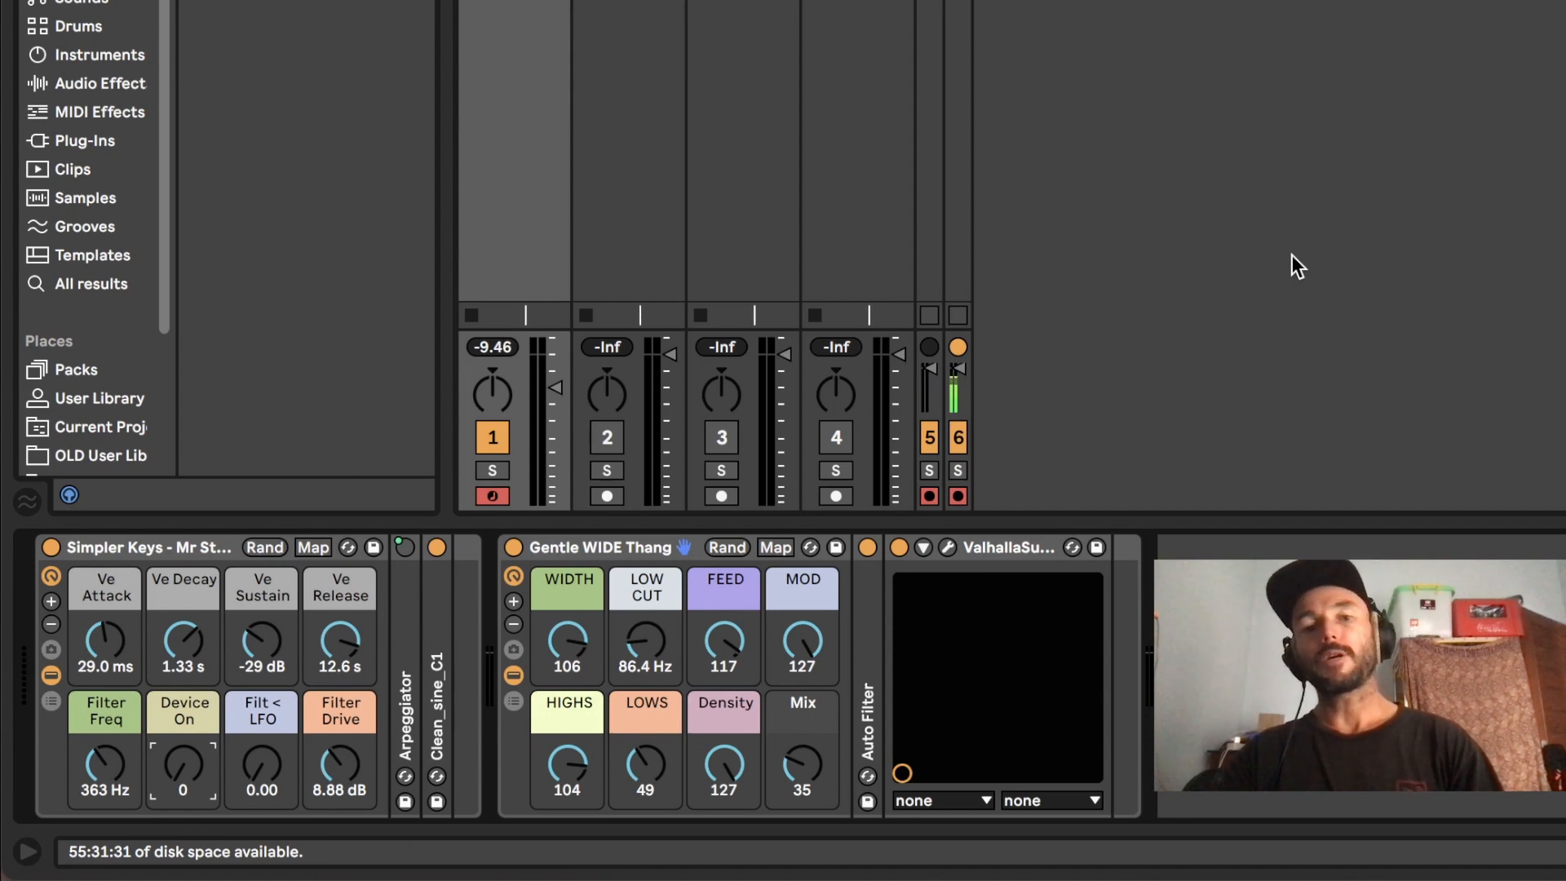
Step: Select the Gentle WIDE Thang effect rack after the Simpler Keys instrument
click(604, 548)
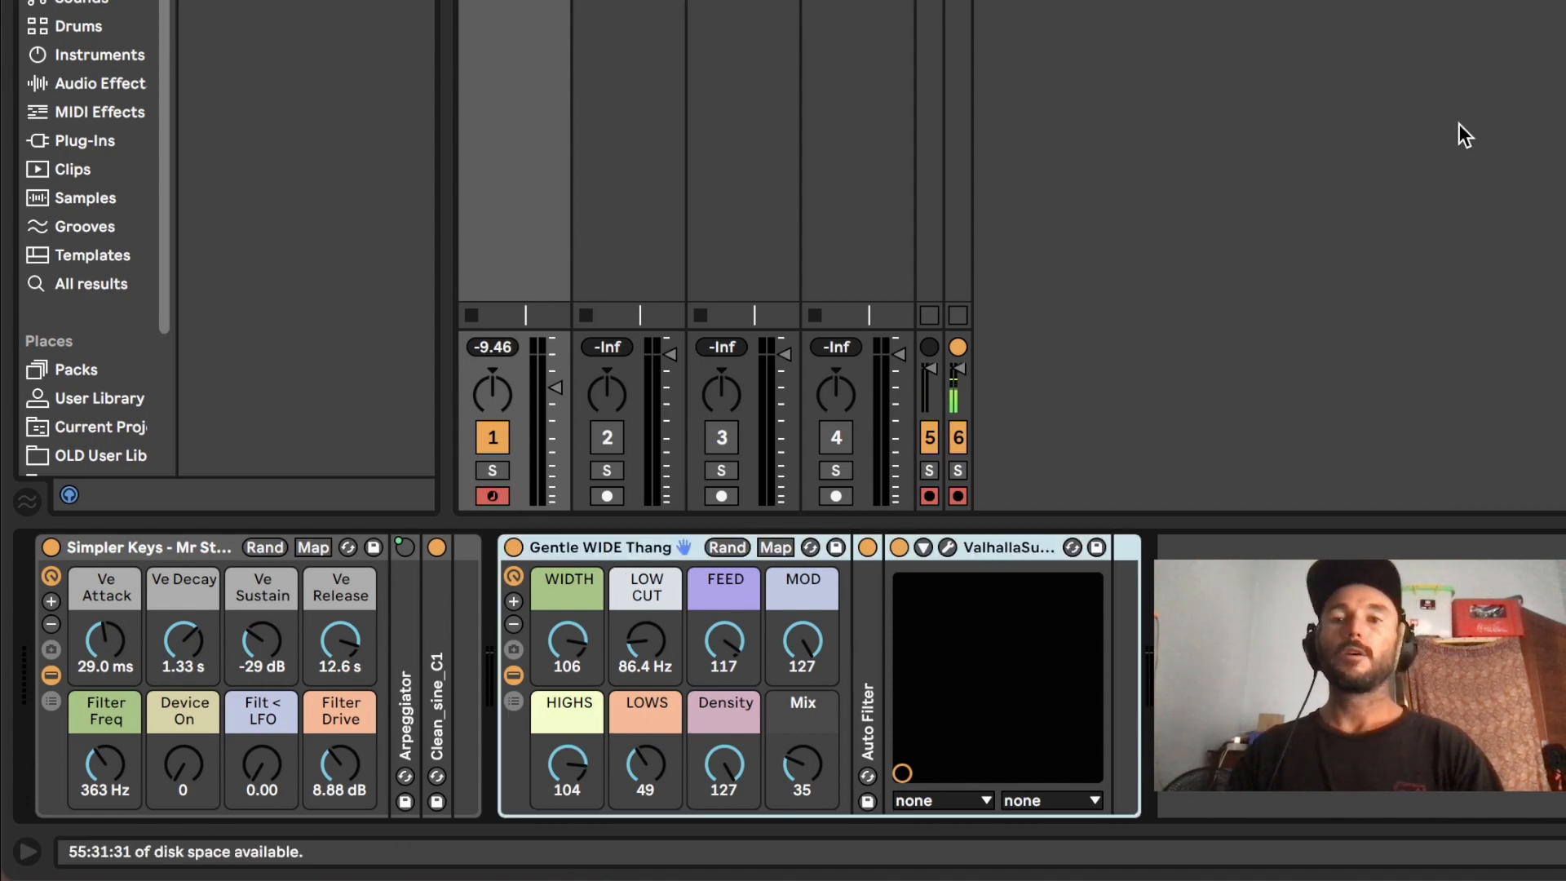